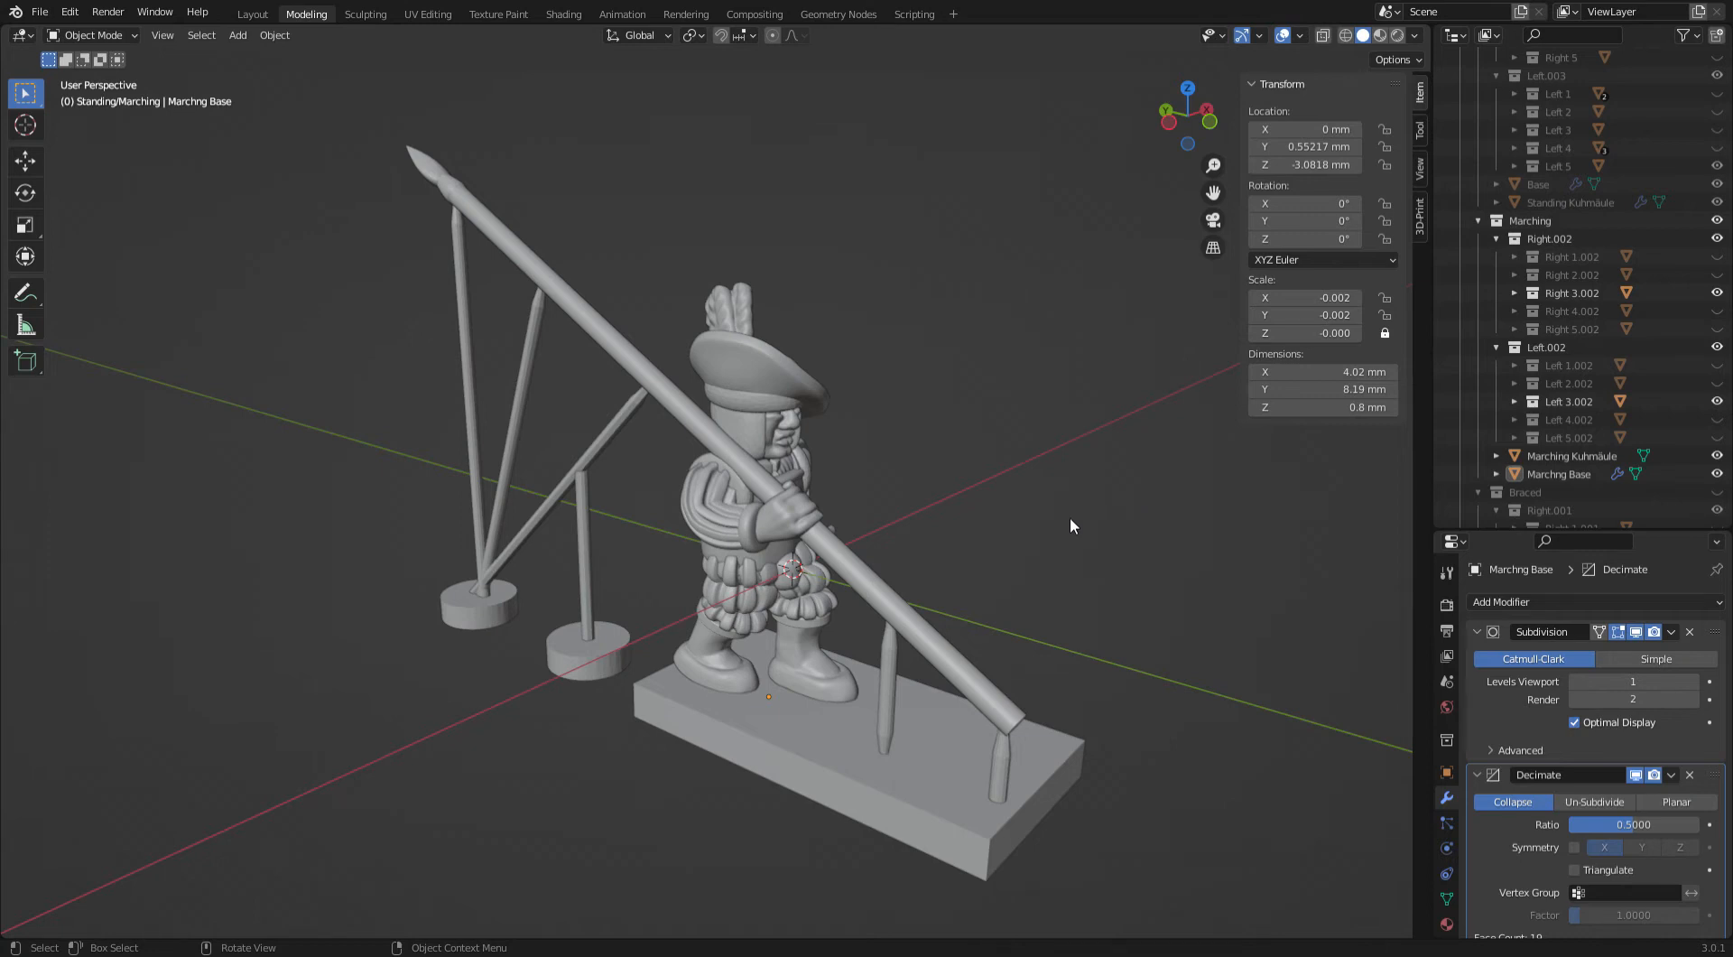
Show the Facial Hair collection in the Default heads group and view the figure's face up close
middle_click_drag(1069, 513, 1038, 514)
scroll(1502, 456, "up", 14)
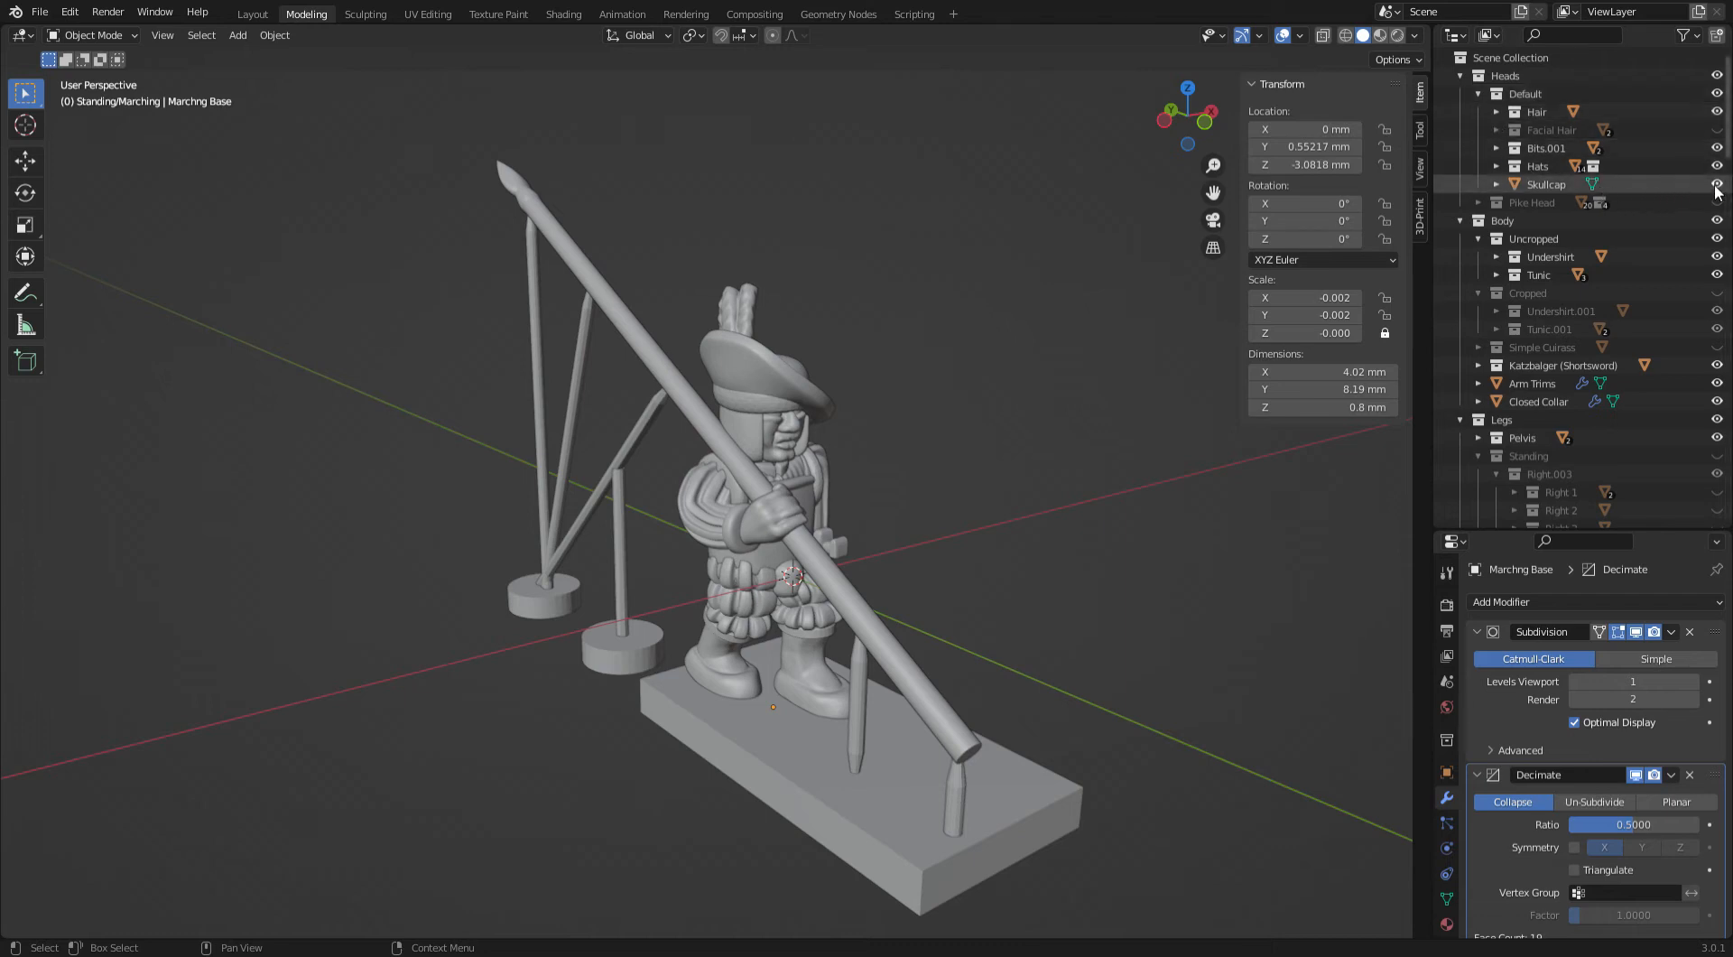
left_click(1716, 130)
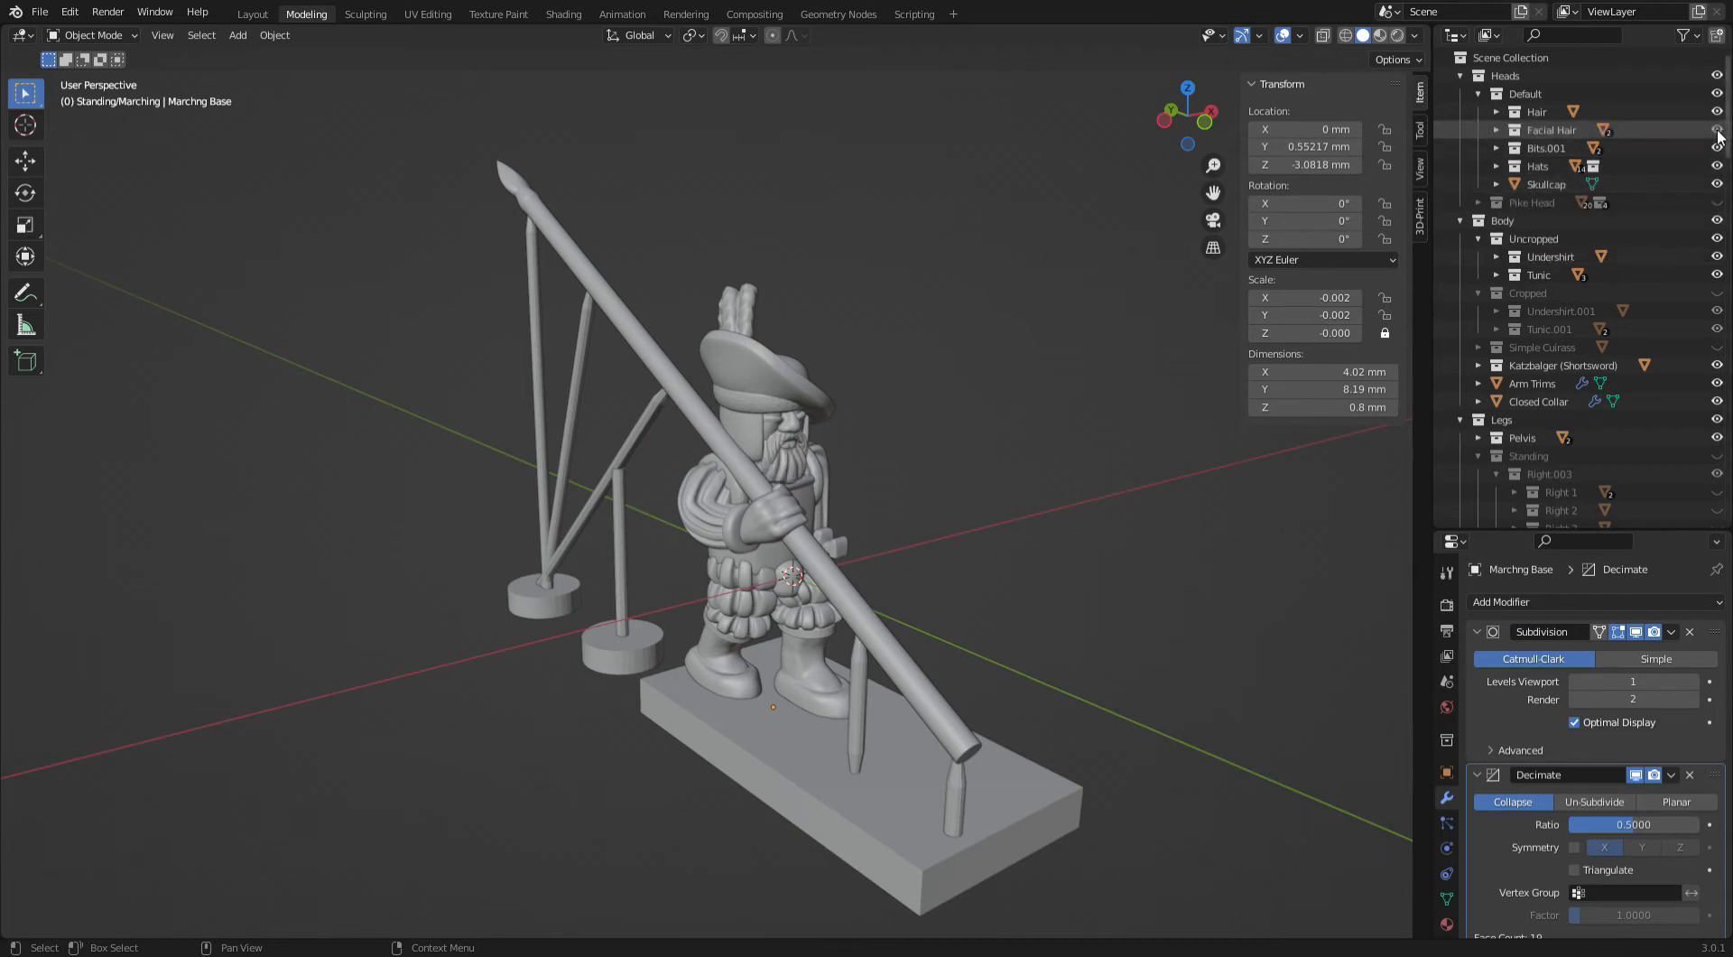
scroll(961, 361, "up", 3)
middle_click_drag(962, 361, 840, 389)
scroll(871, 397, "up", 3)
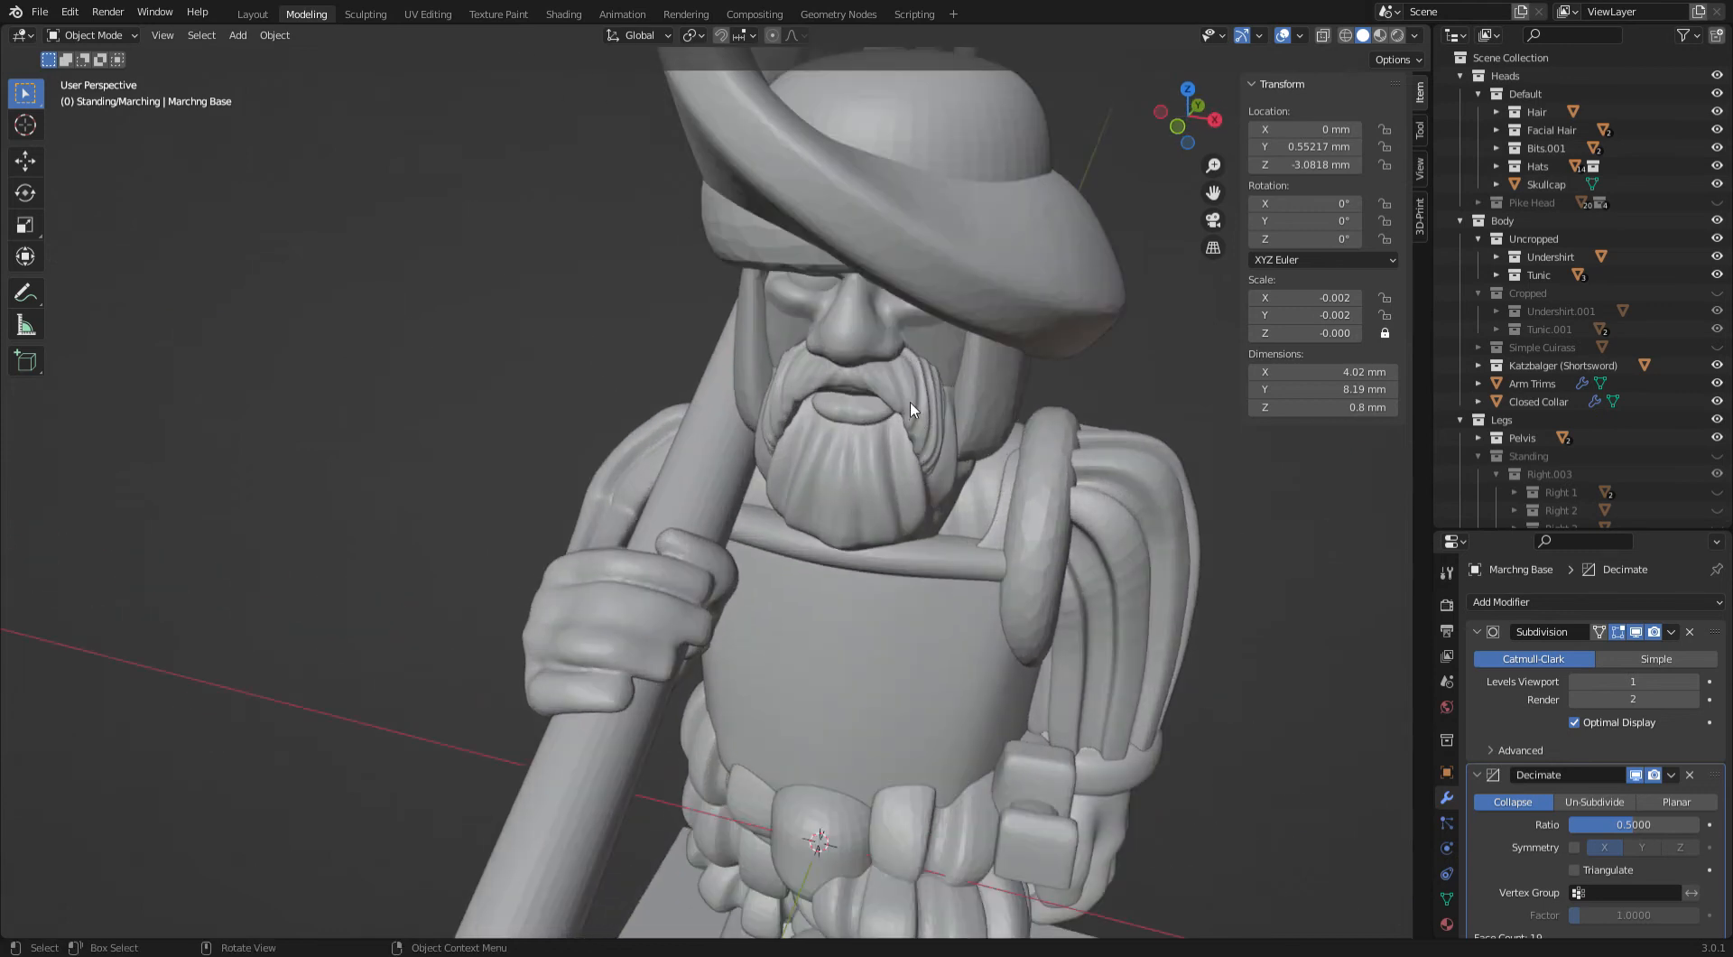
Select the beard on the face and locate the Beard and Moustache objects inside the Facial Hair collection
left_click(910, 404)
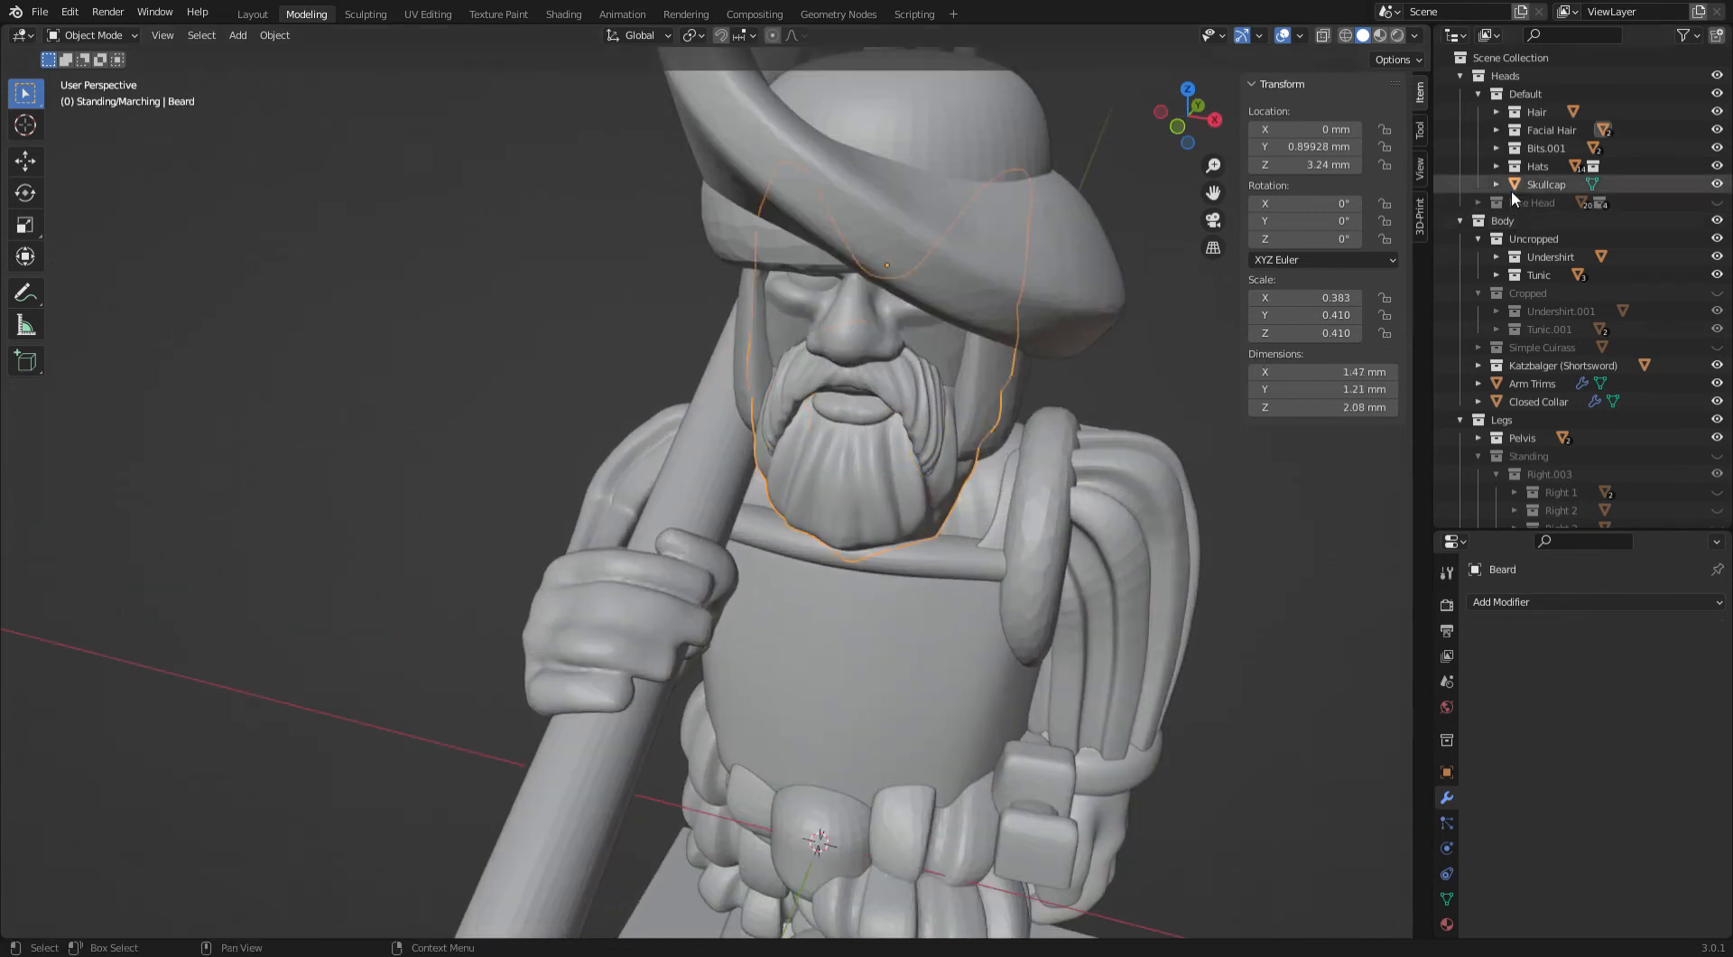
left_click(1497, 130)
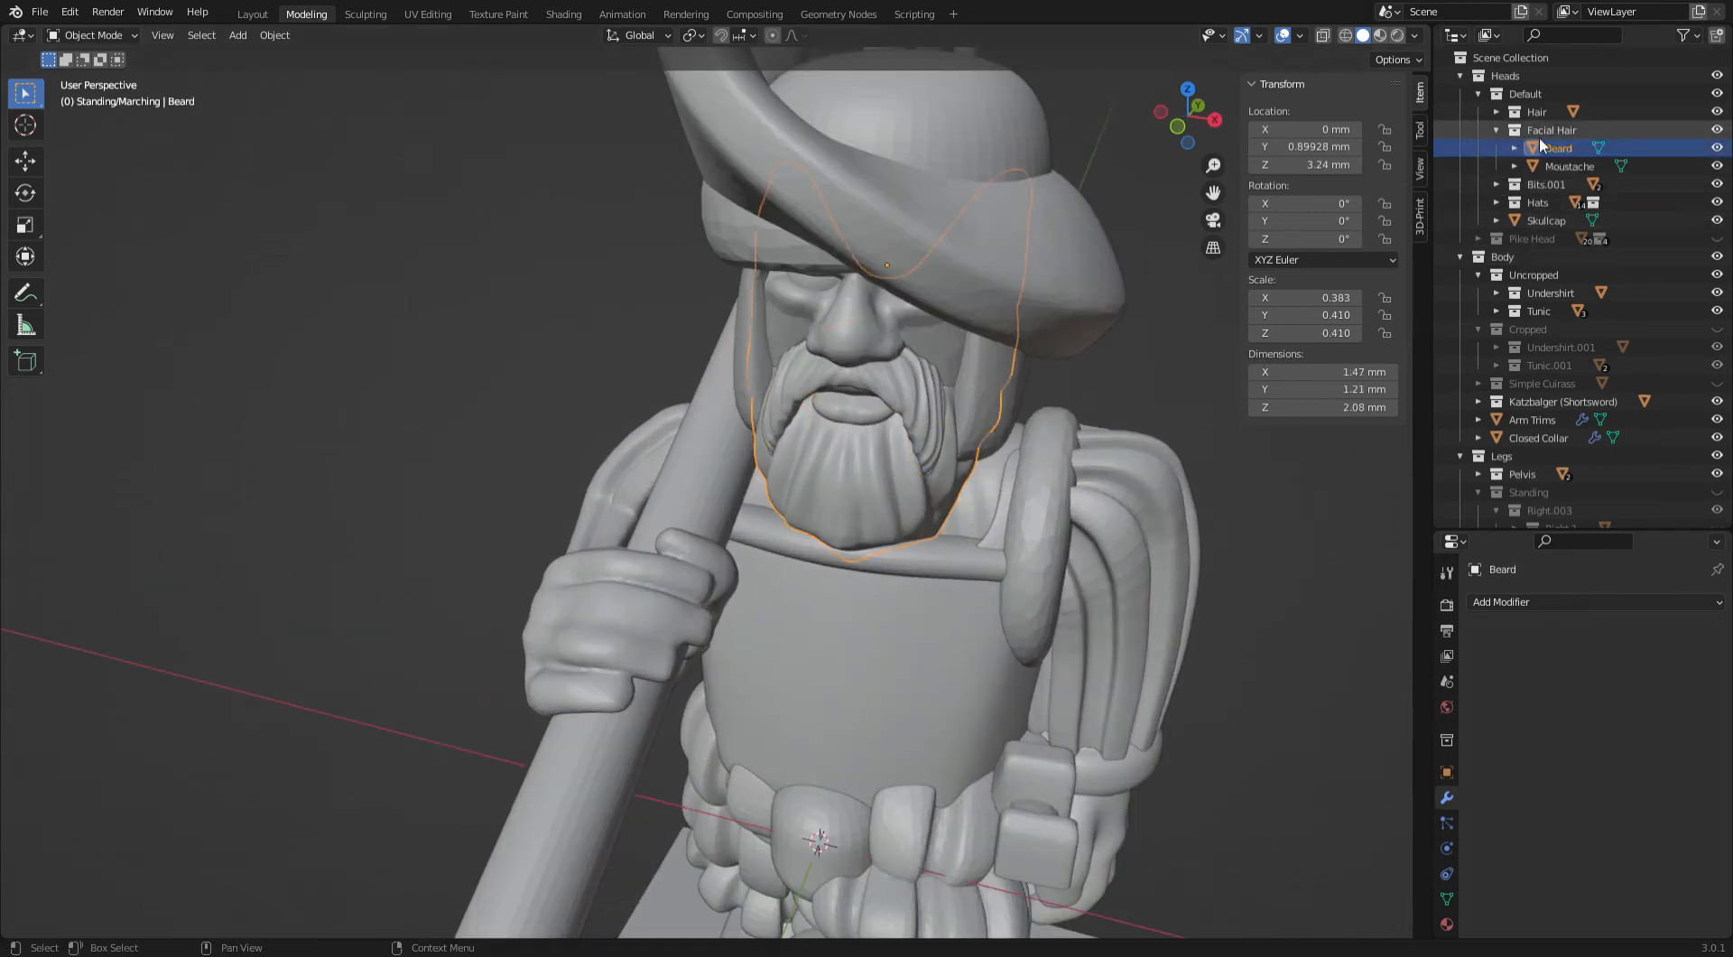
left_click(1561, 167)
left_click(1558, 154)
left_click(1560, 163)
left_click(1557, 151)
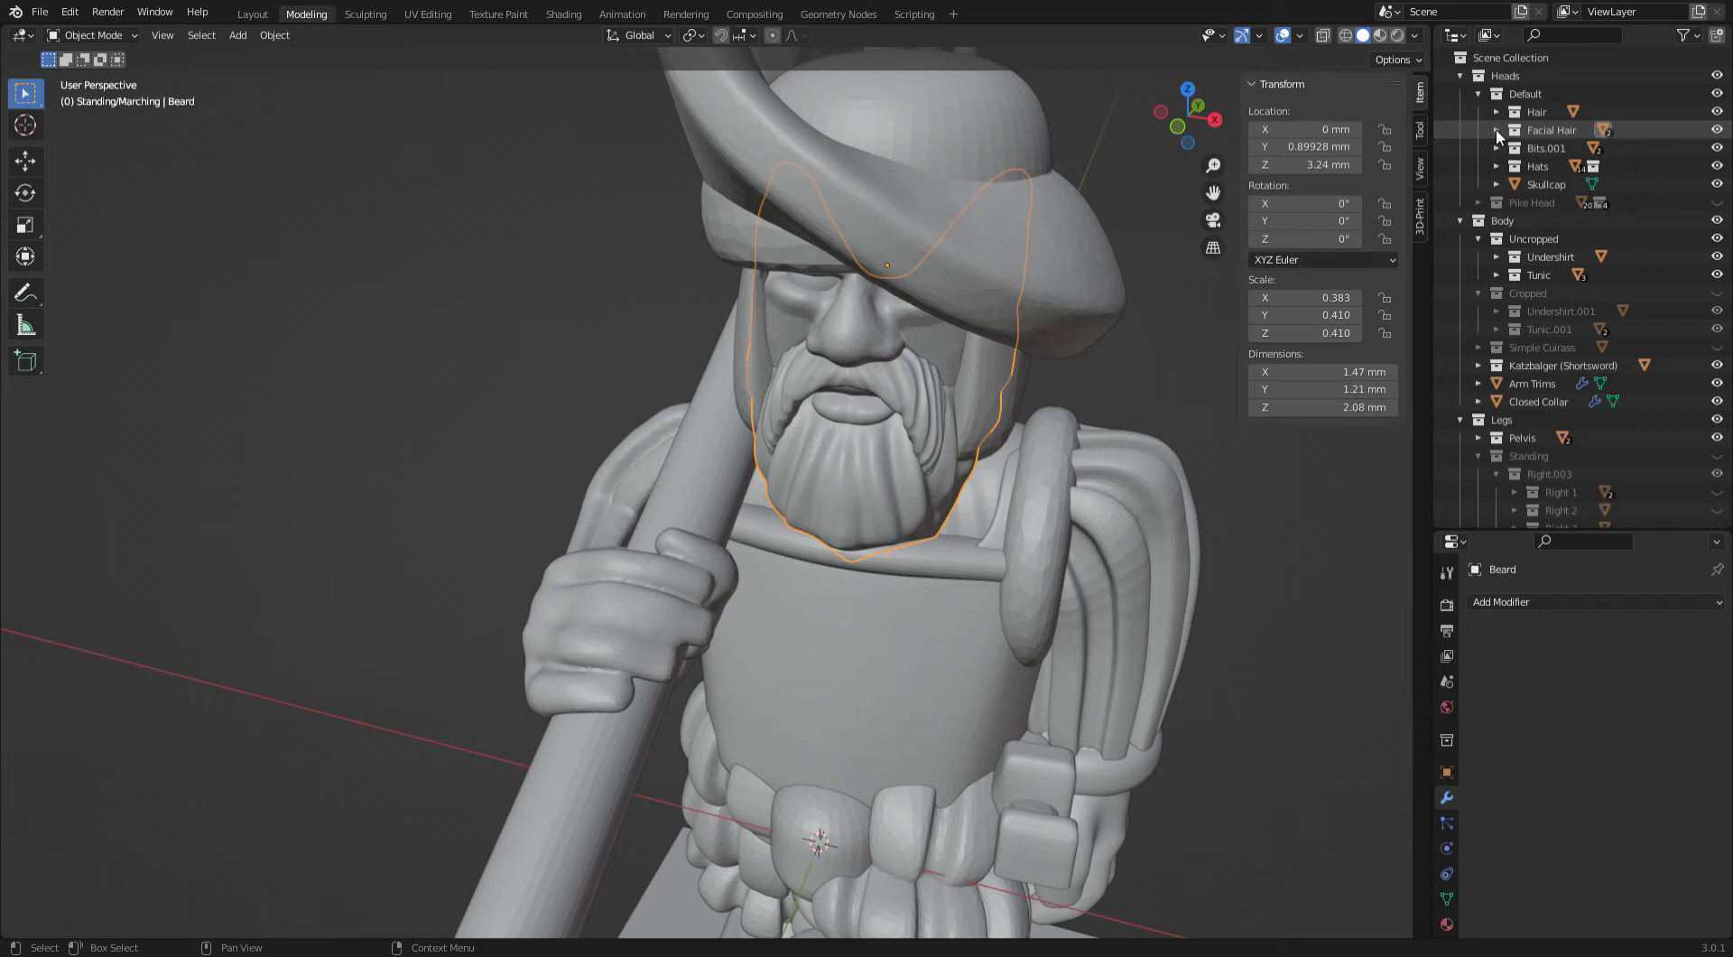
Toggle the visibility of the Beard and Moustache in the Facial Hair collection, leaving both shown
left_click(1717, 149)
left_click(1718, 166)
left_click(1718, 166)
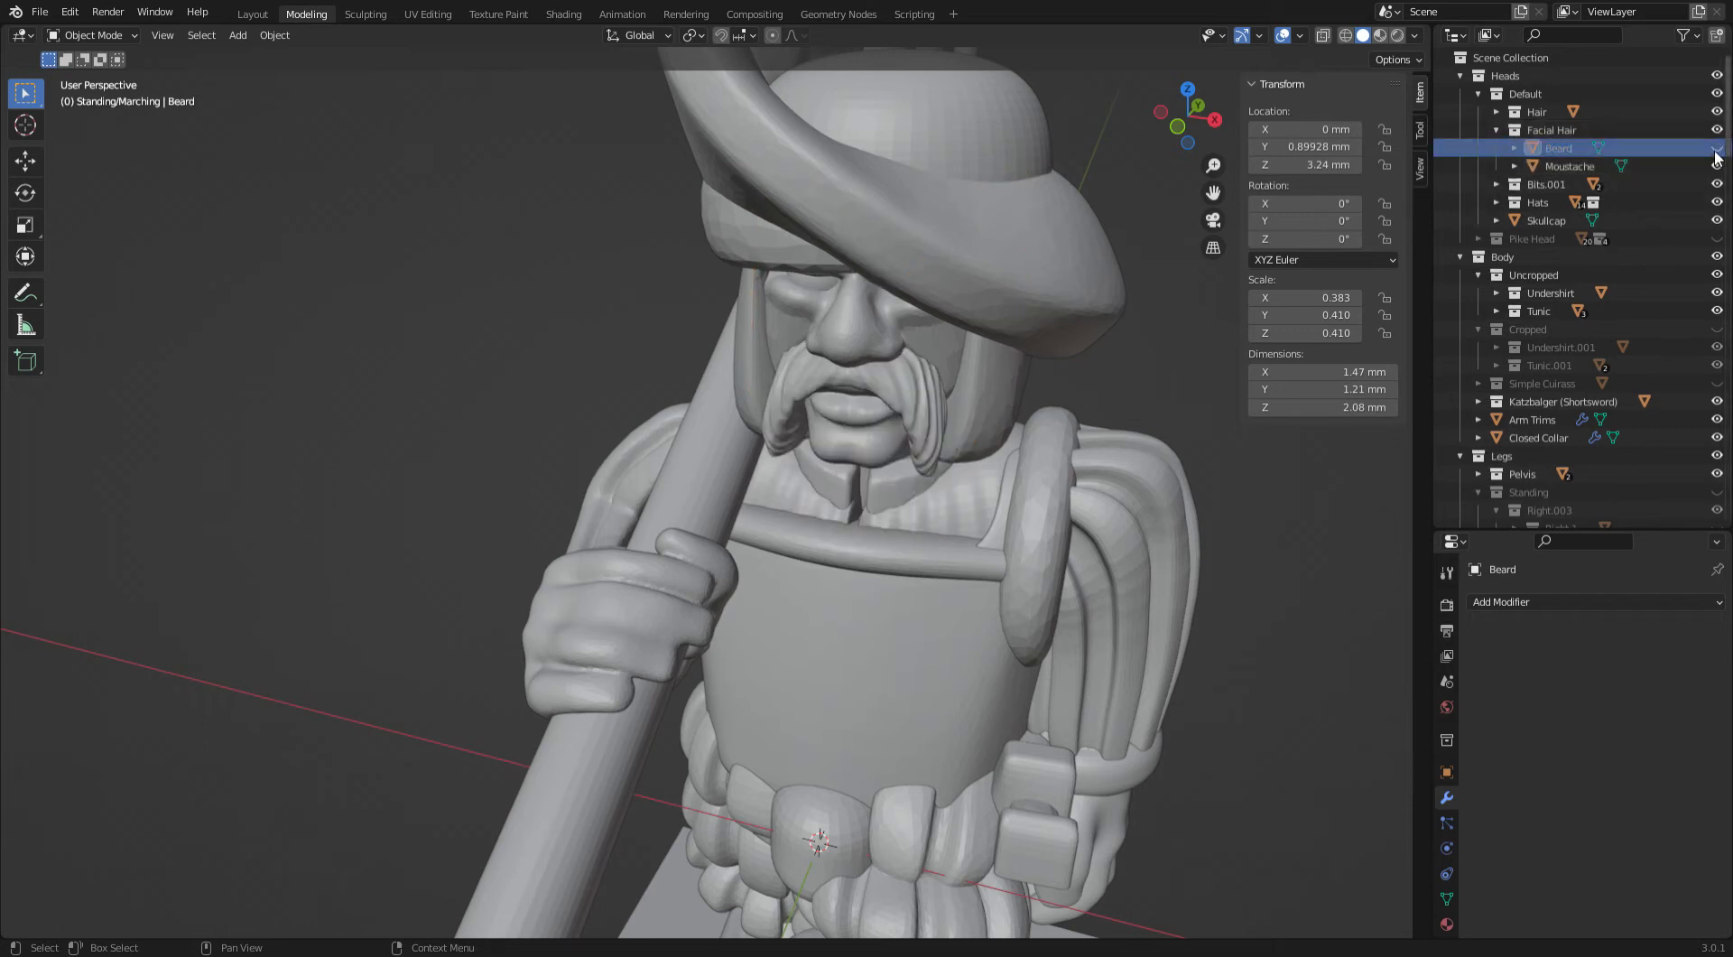
left_click(1717, 148)
left_click(1497, 130)
Hide and reveal the beard once, and hide both the beard and the moustache on the face
left_click(905, 454)
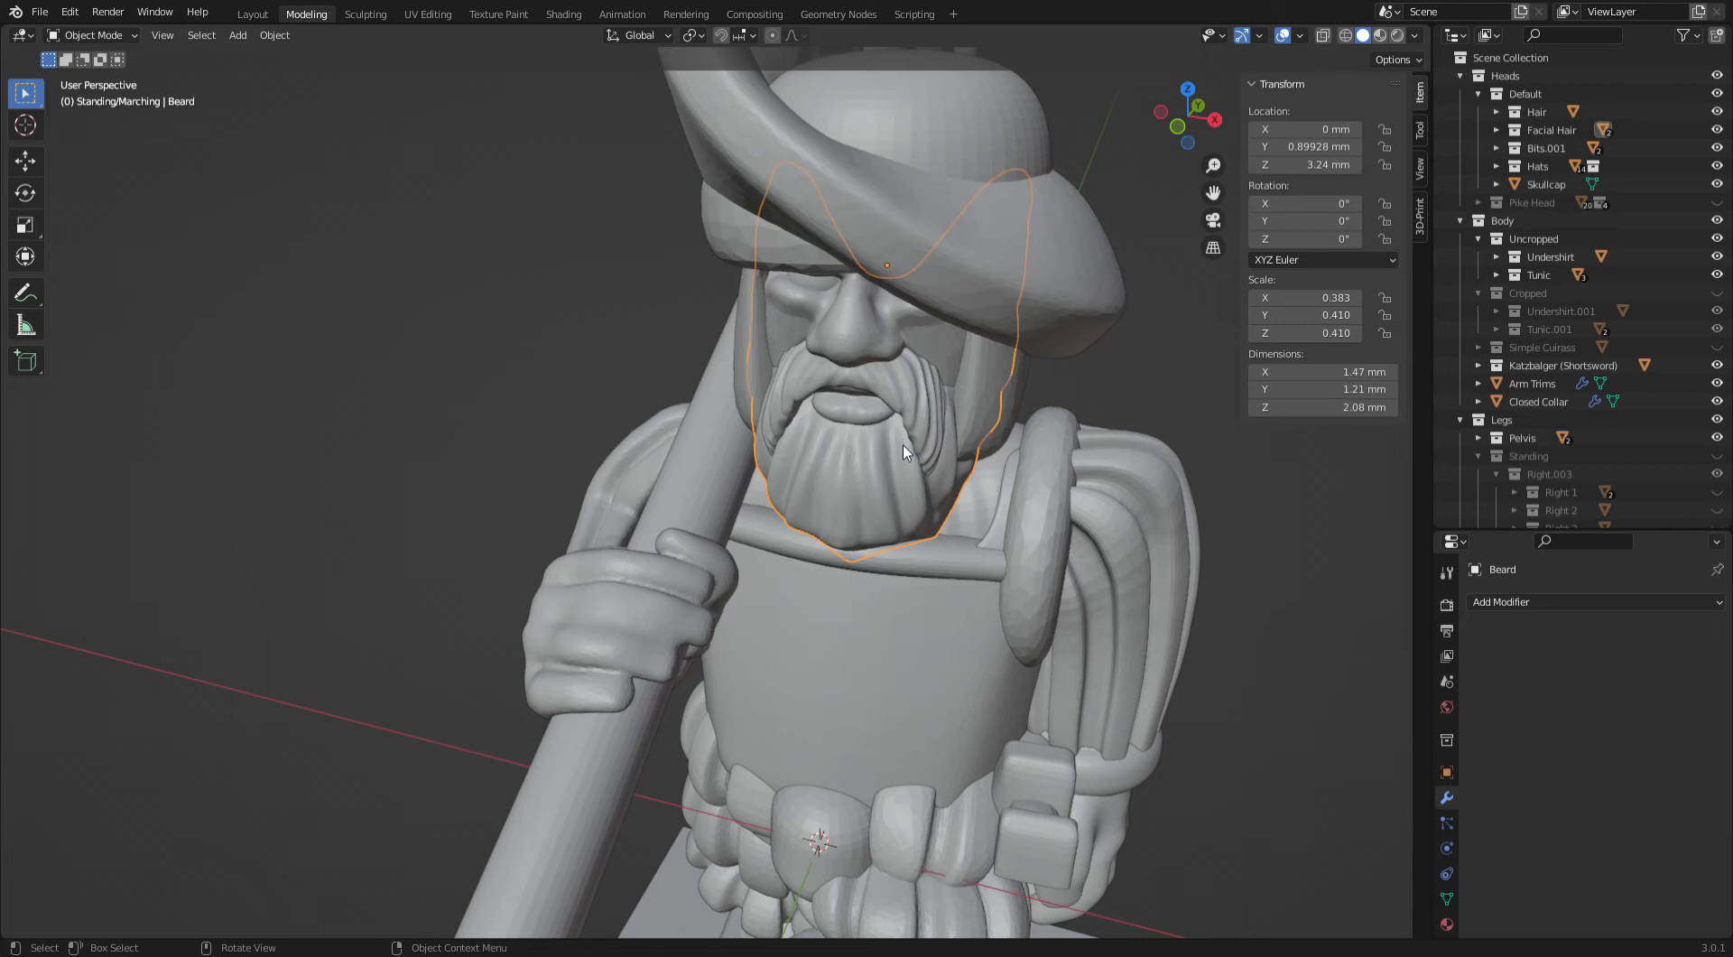
key("h")
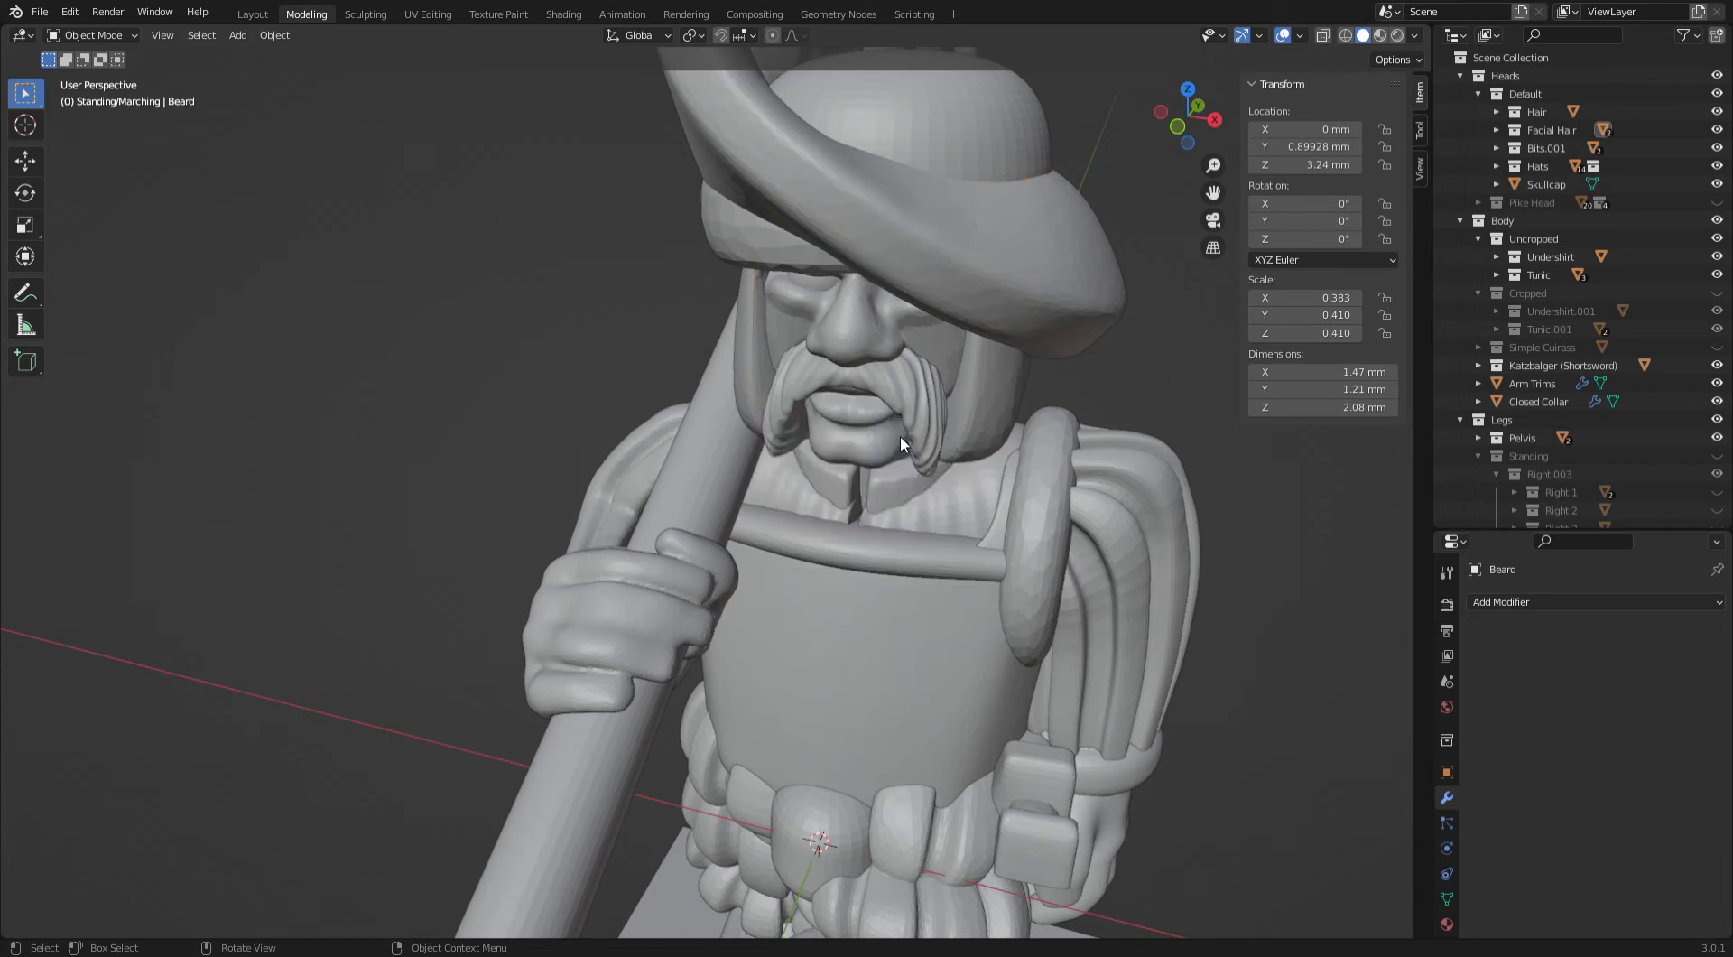
key("alt+h")
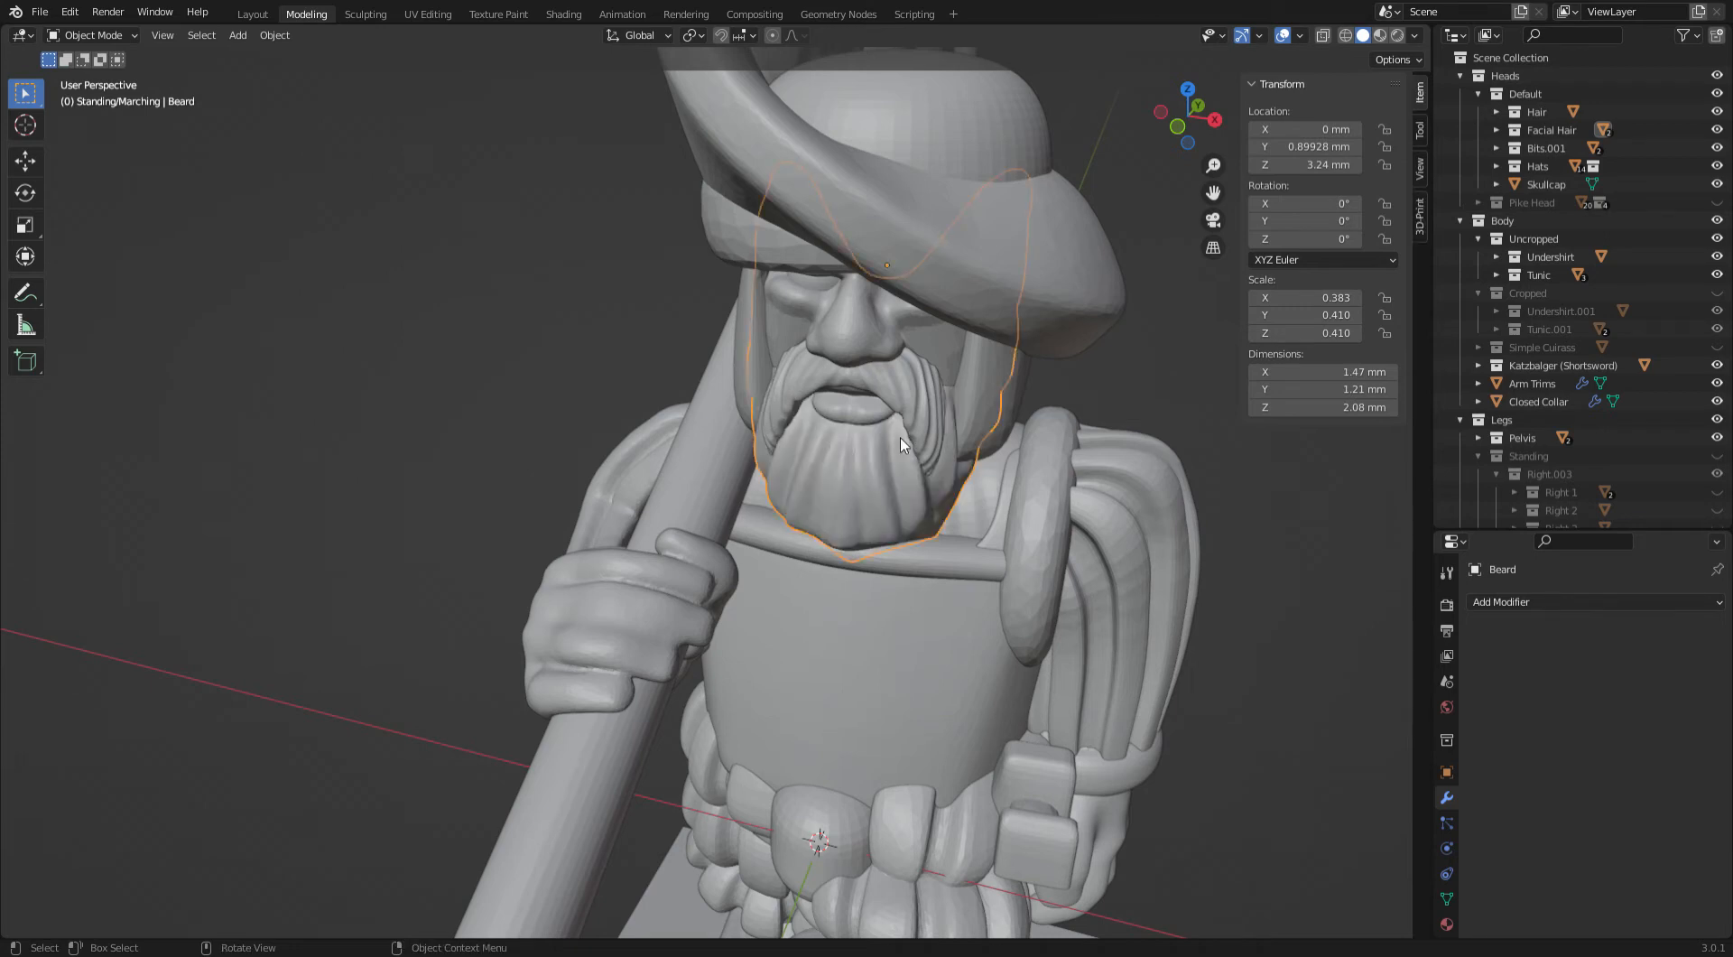
key("h")
left_click(915, 393)
key("h")
Reveal all hidden objects in the visible collections at once and hide them again
scroll(923, 401, "down", 4)
middle_click_drag(923, 401, 933, 367)
scroll(991, 346, "down", 2)
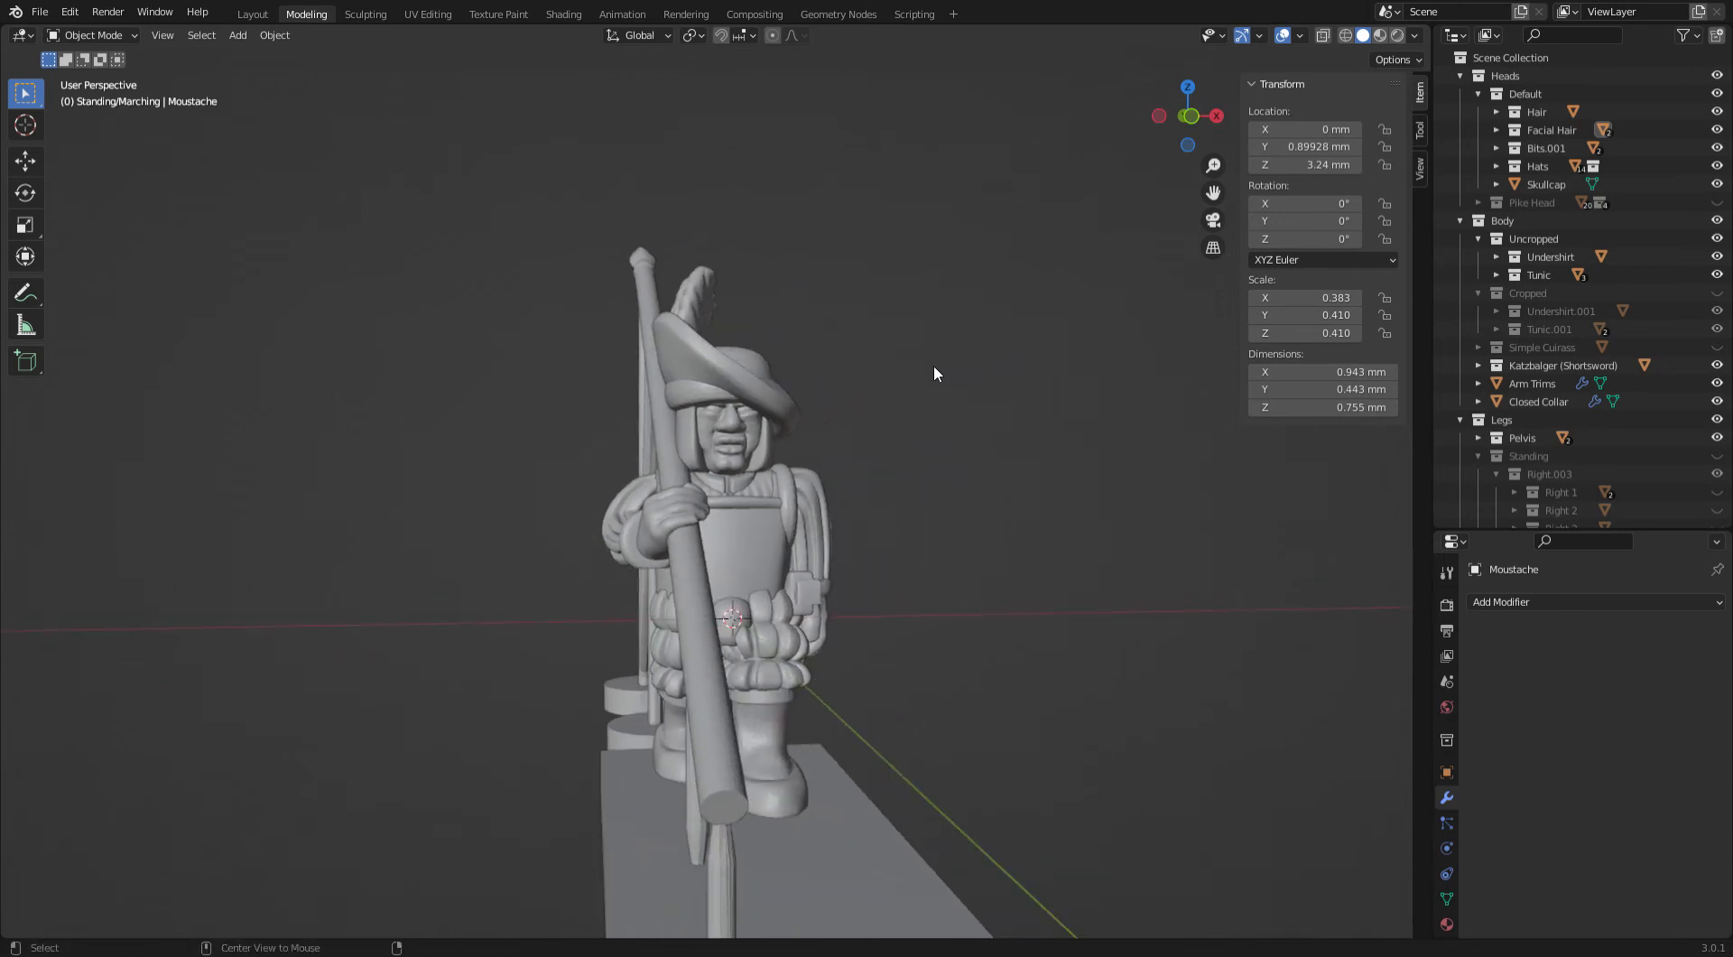
key("alt+h")
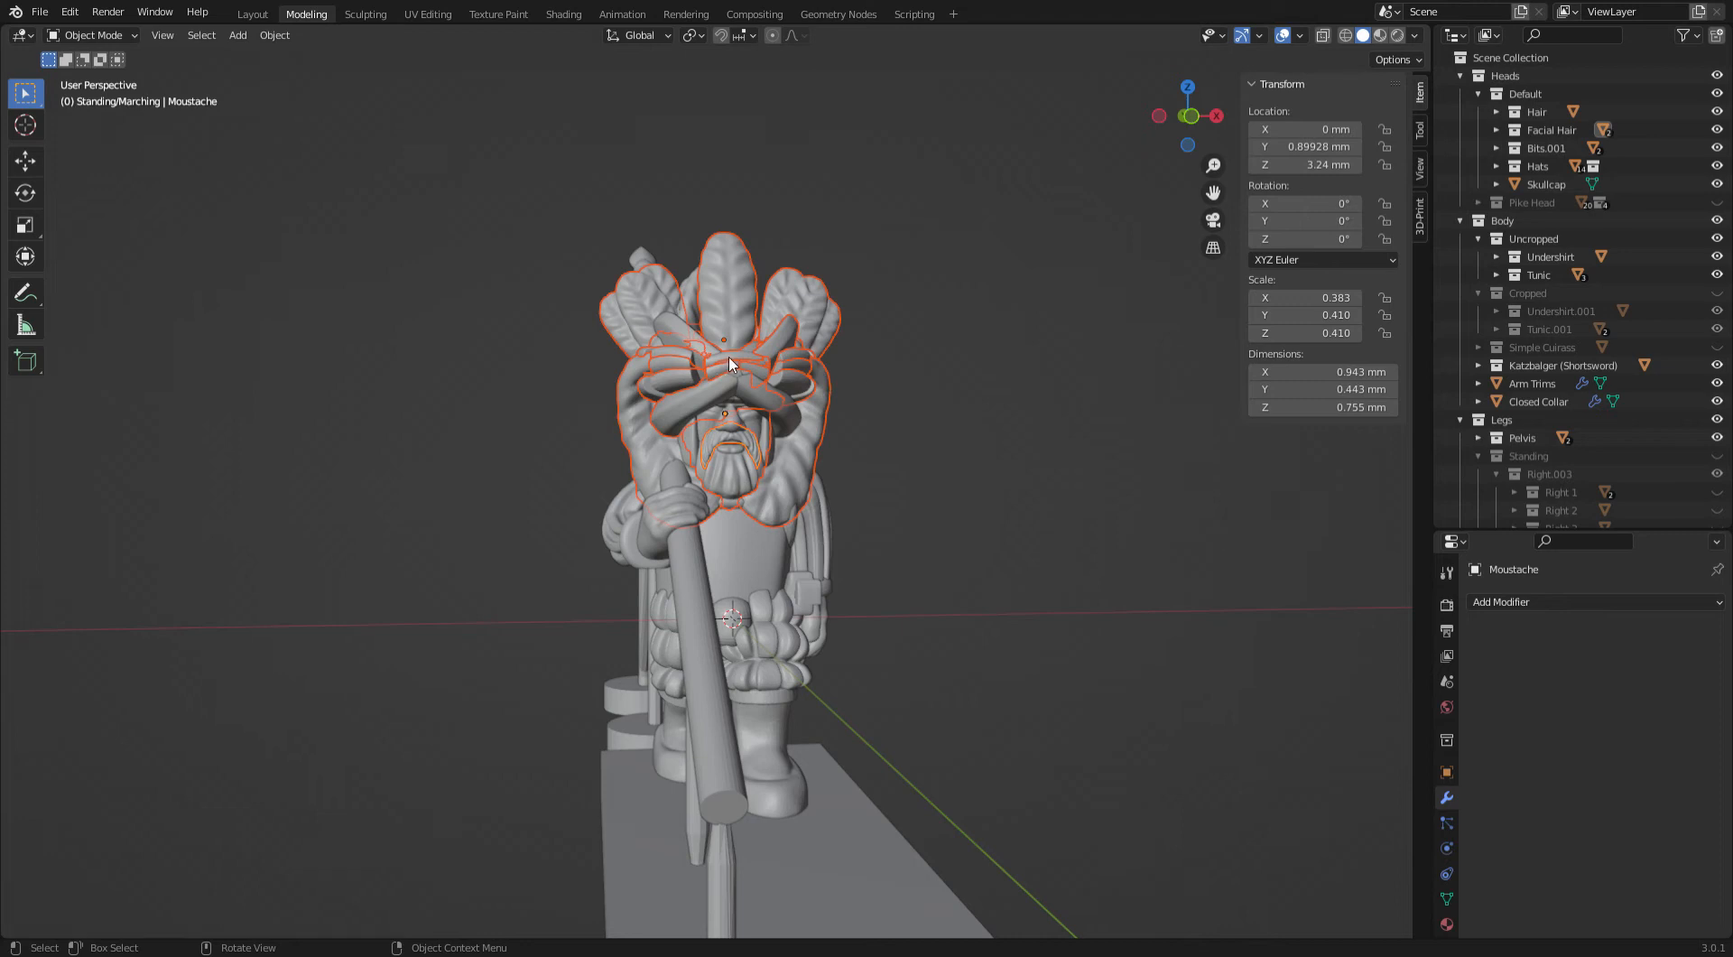
key("h")
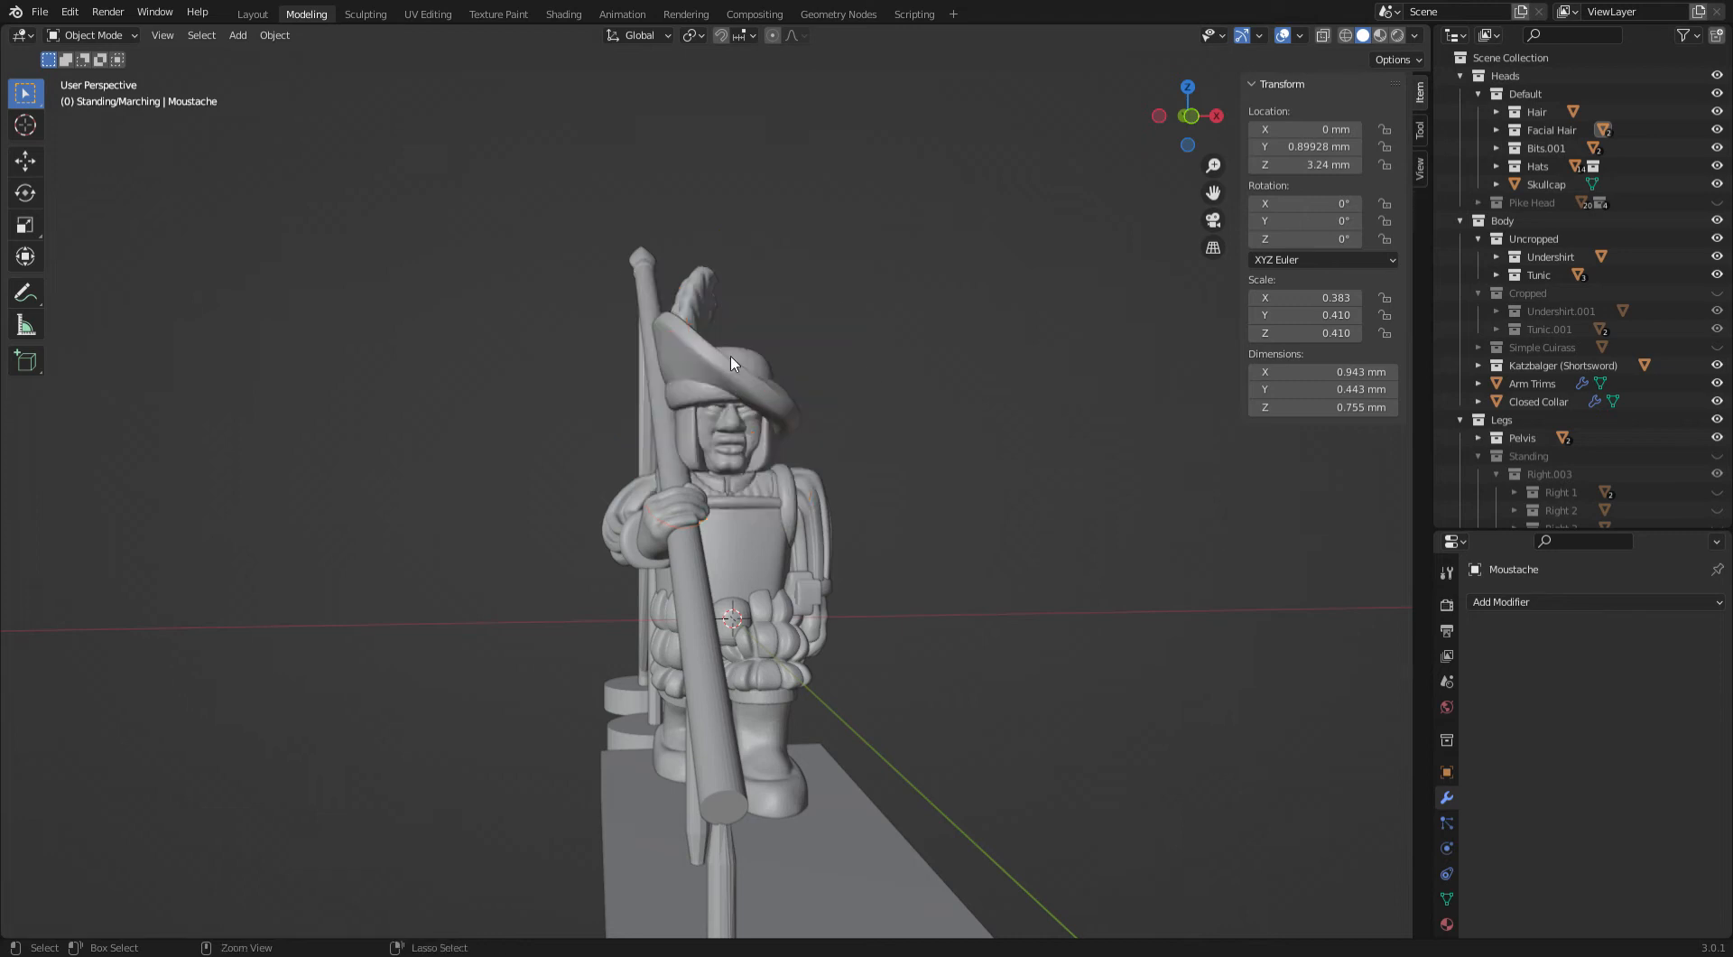
Make the Beard and Moustache visible again in the Facial Hair collection
left_click(1495, 130)
left_click(1717, 148)
left_click(1716, 166)
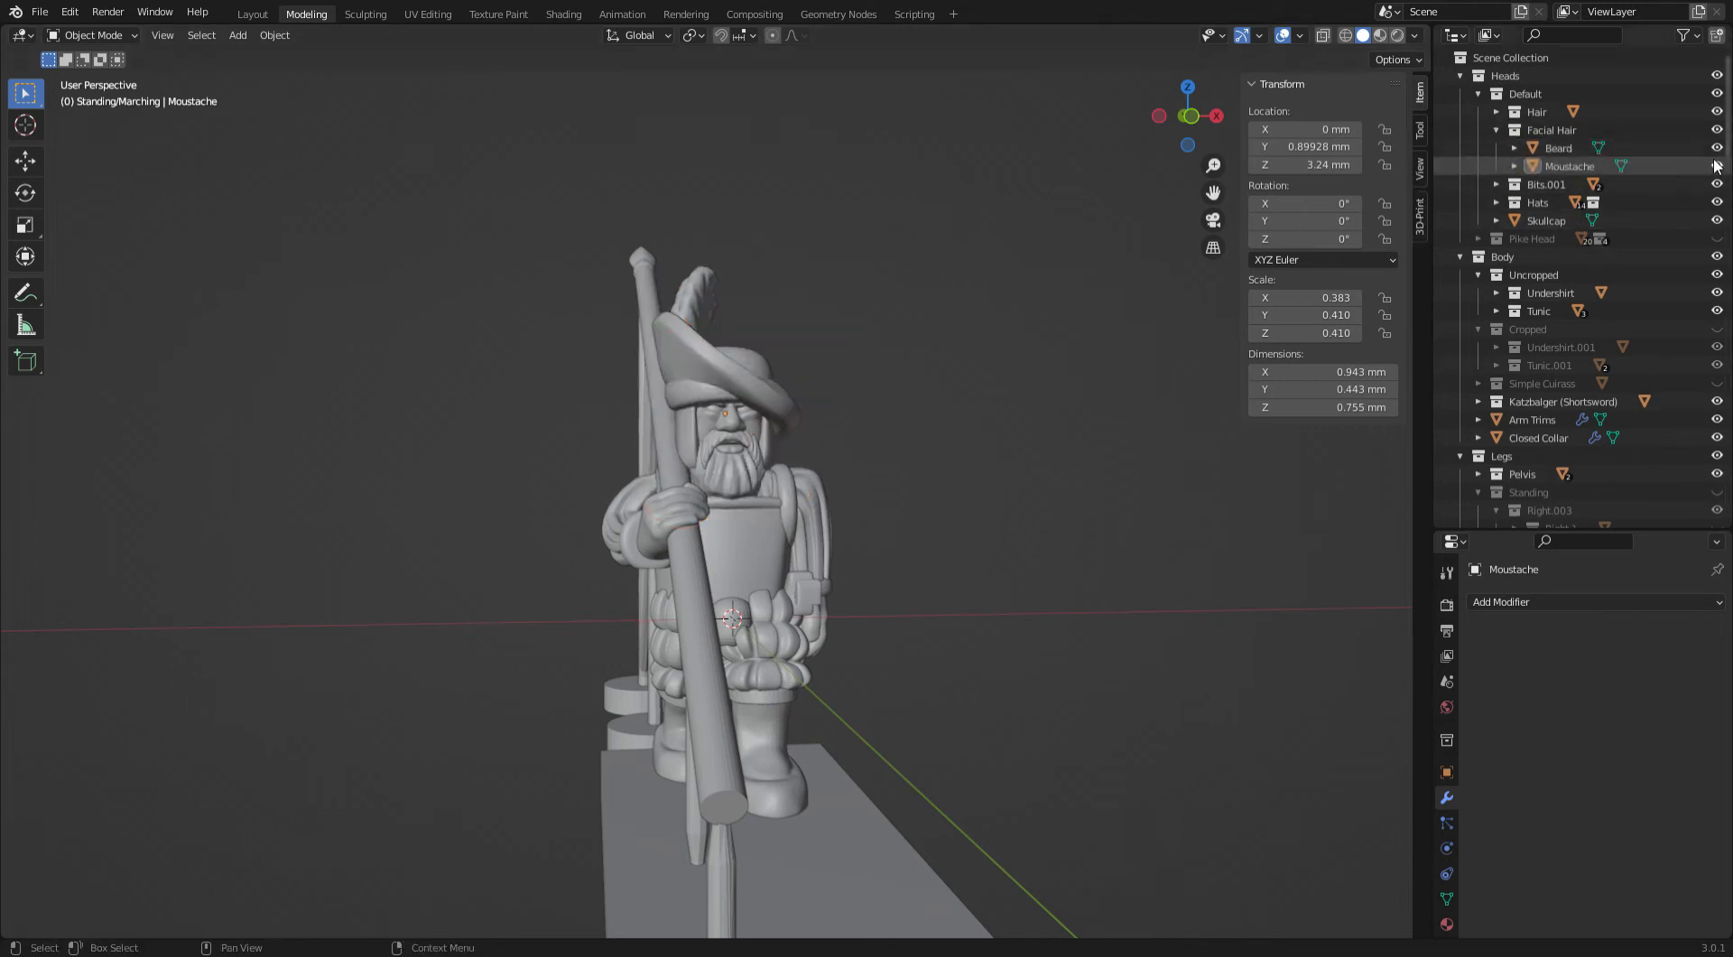
left_click(1496, 130)
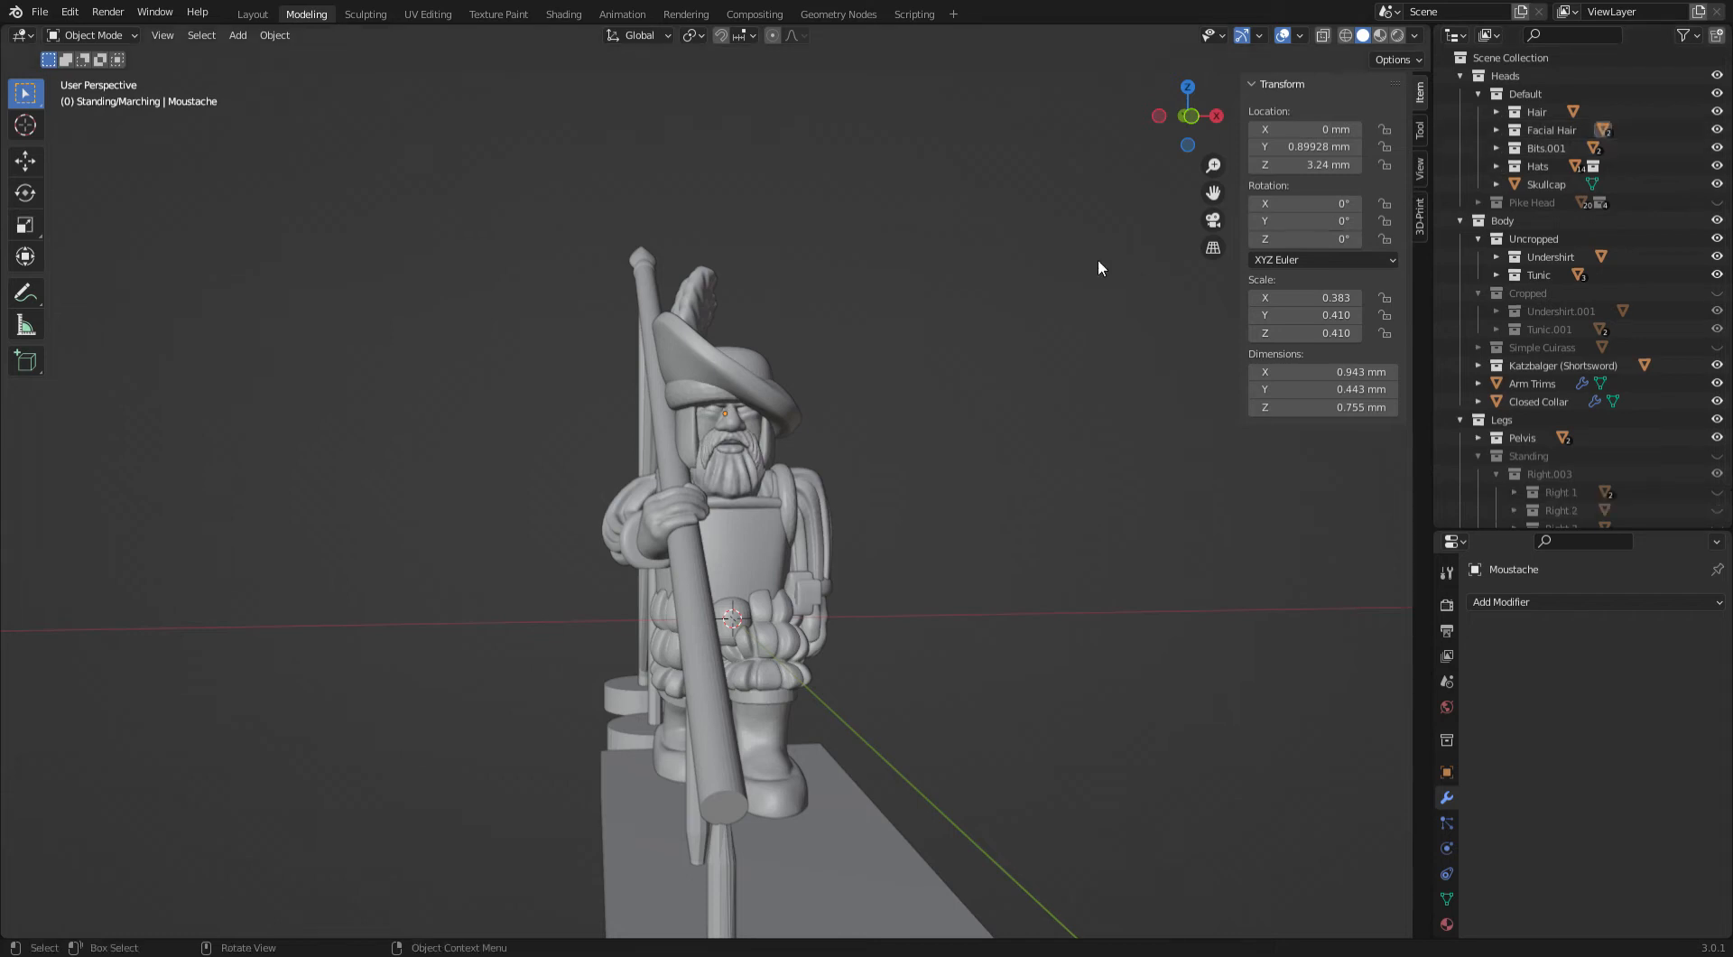
Expand the Hats collection and briefly reveal all its hidden hats and feathers, hiding them again
middle_click_drag(1097, 259, 998, 316)
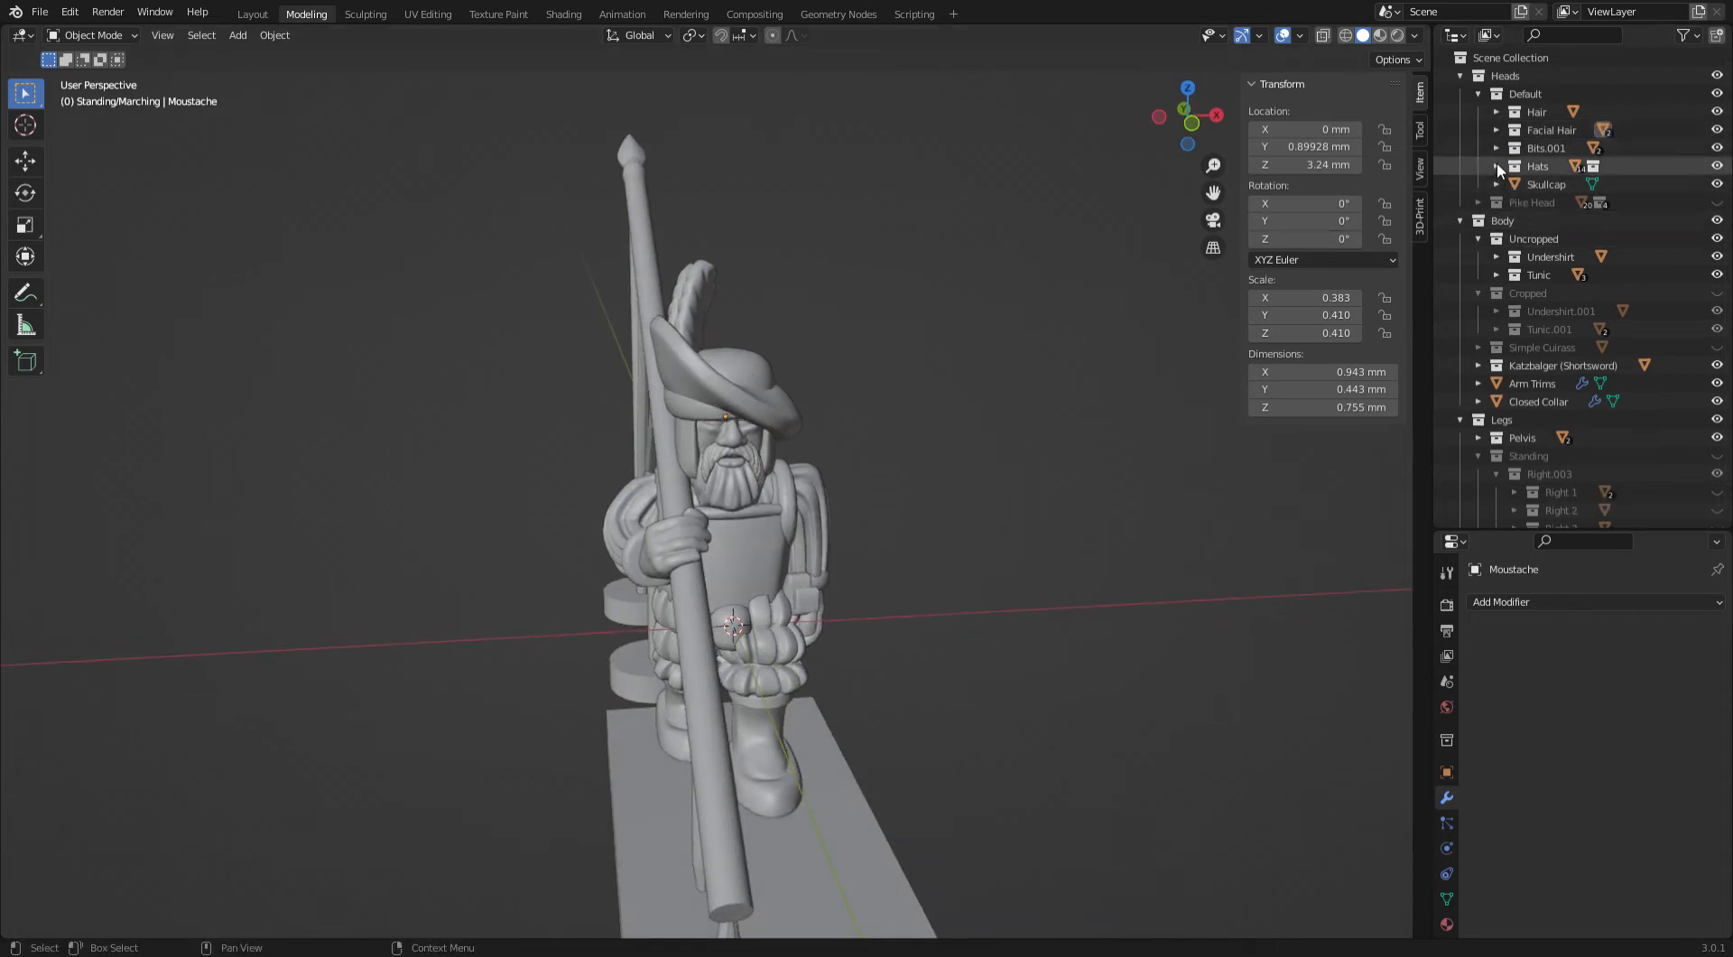
left_click(1496, 166)
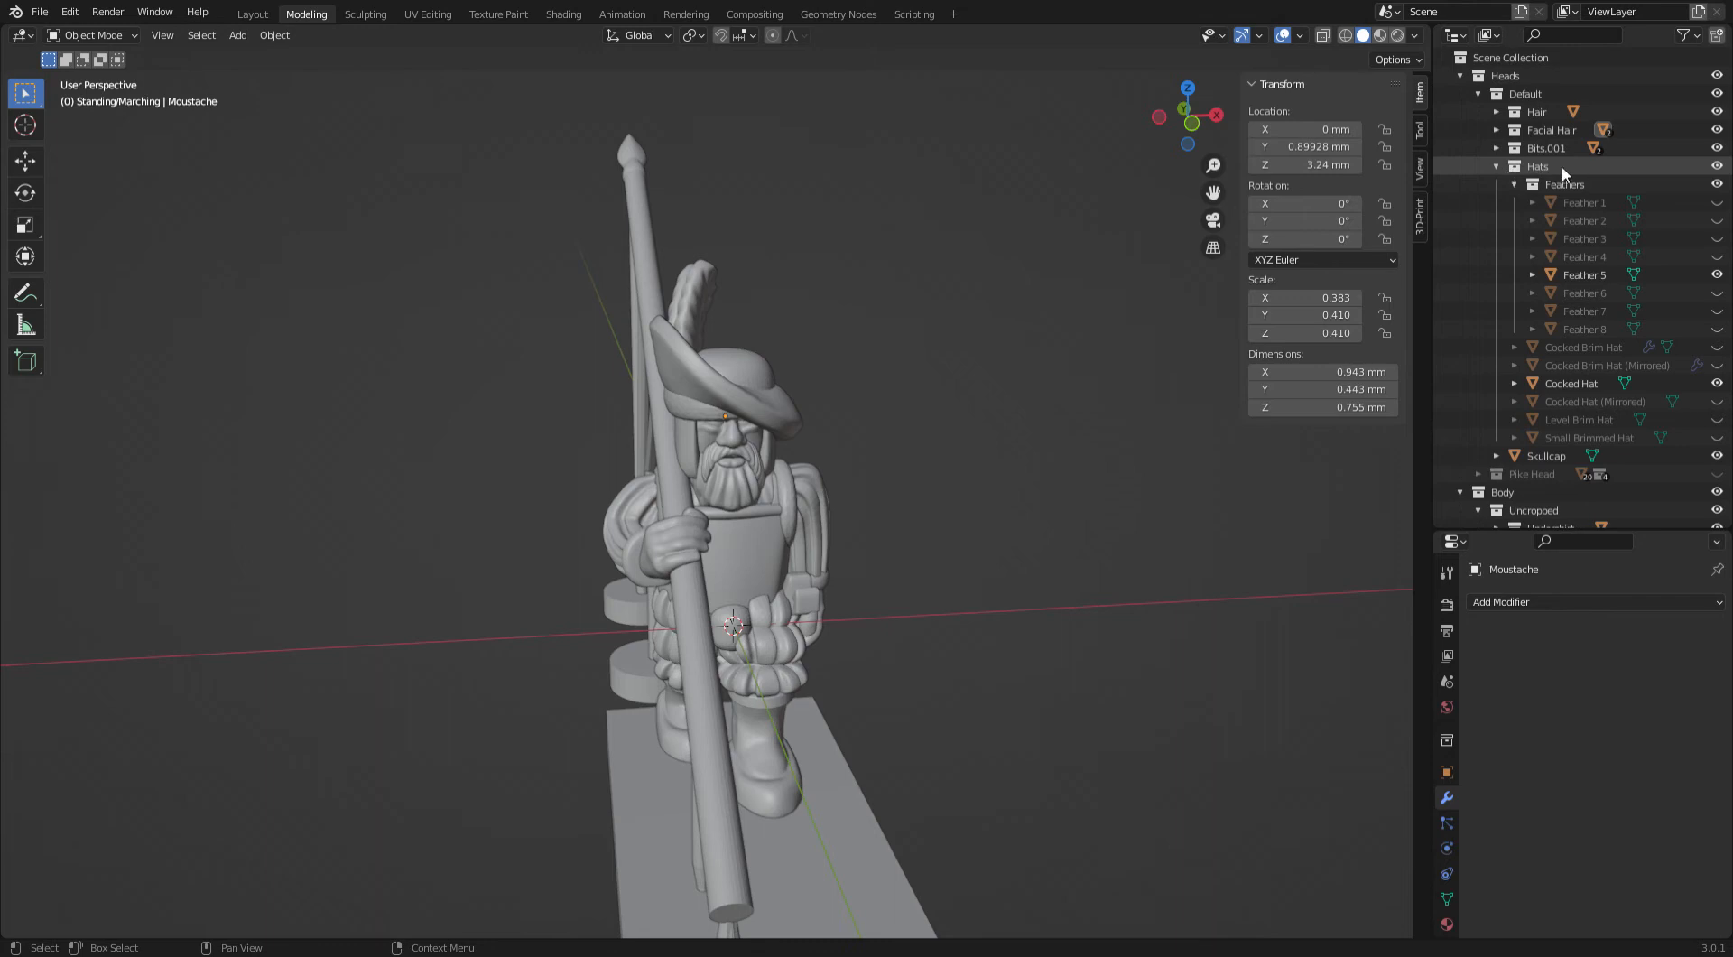
middle_click_drag(1174, 222, 1069, 234)
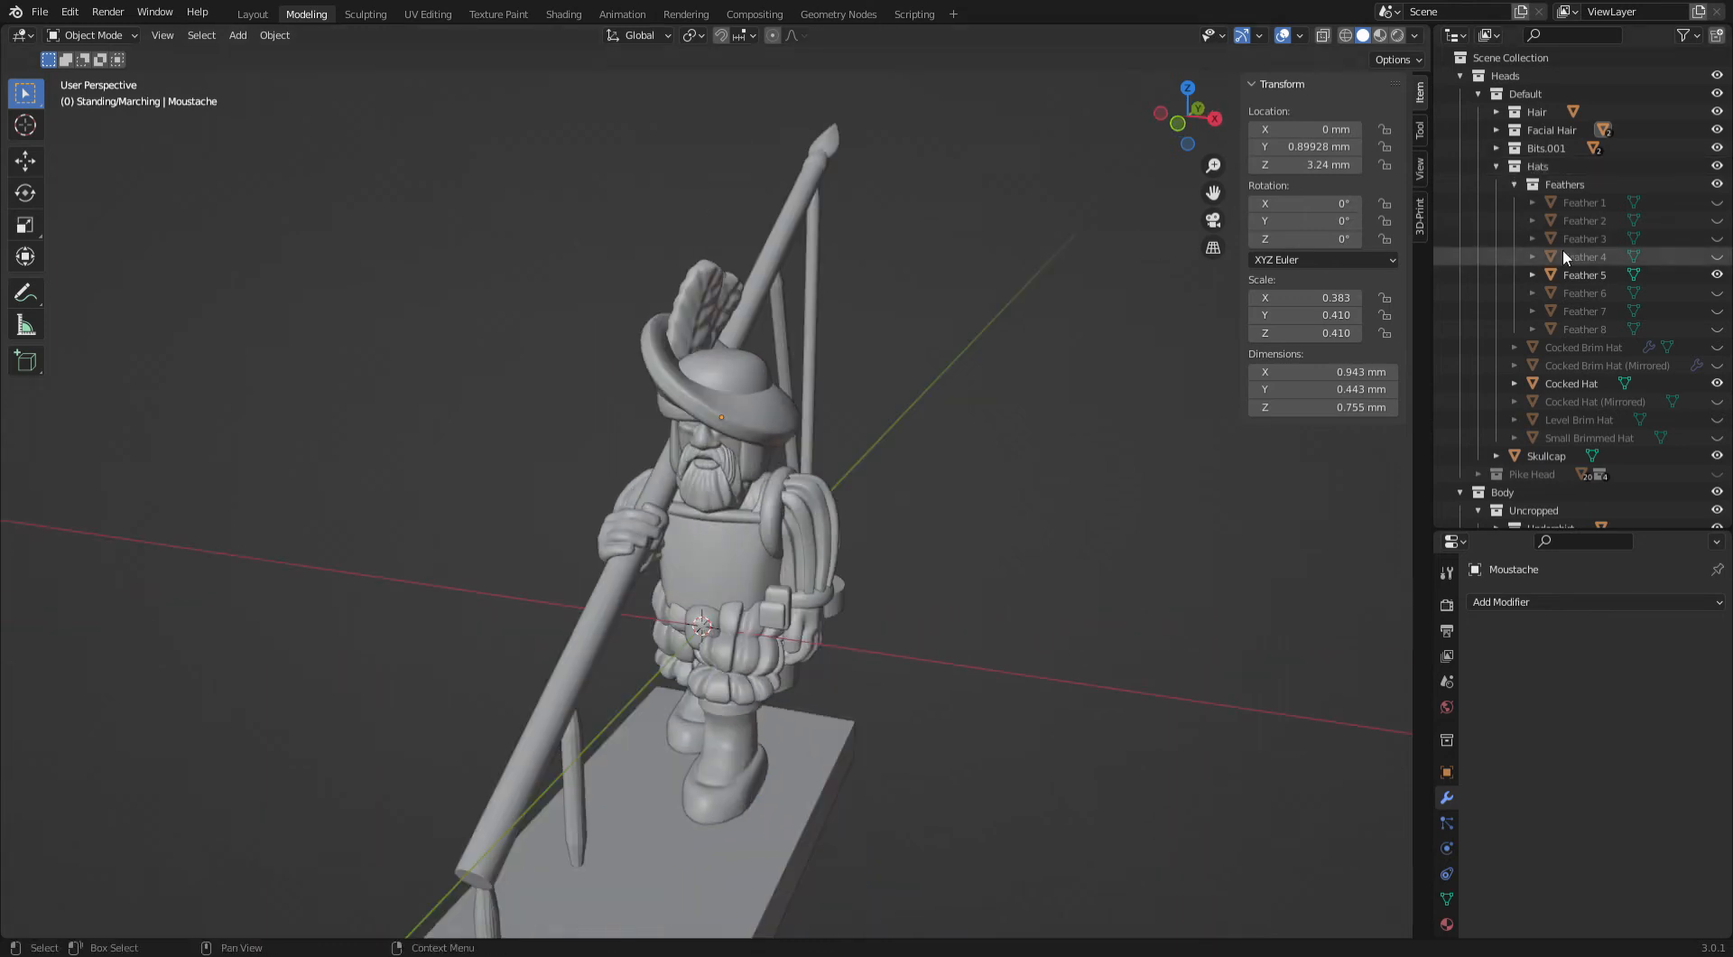
key("alt+h")
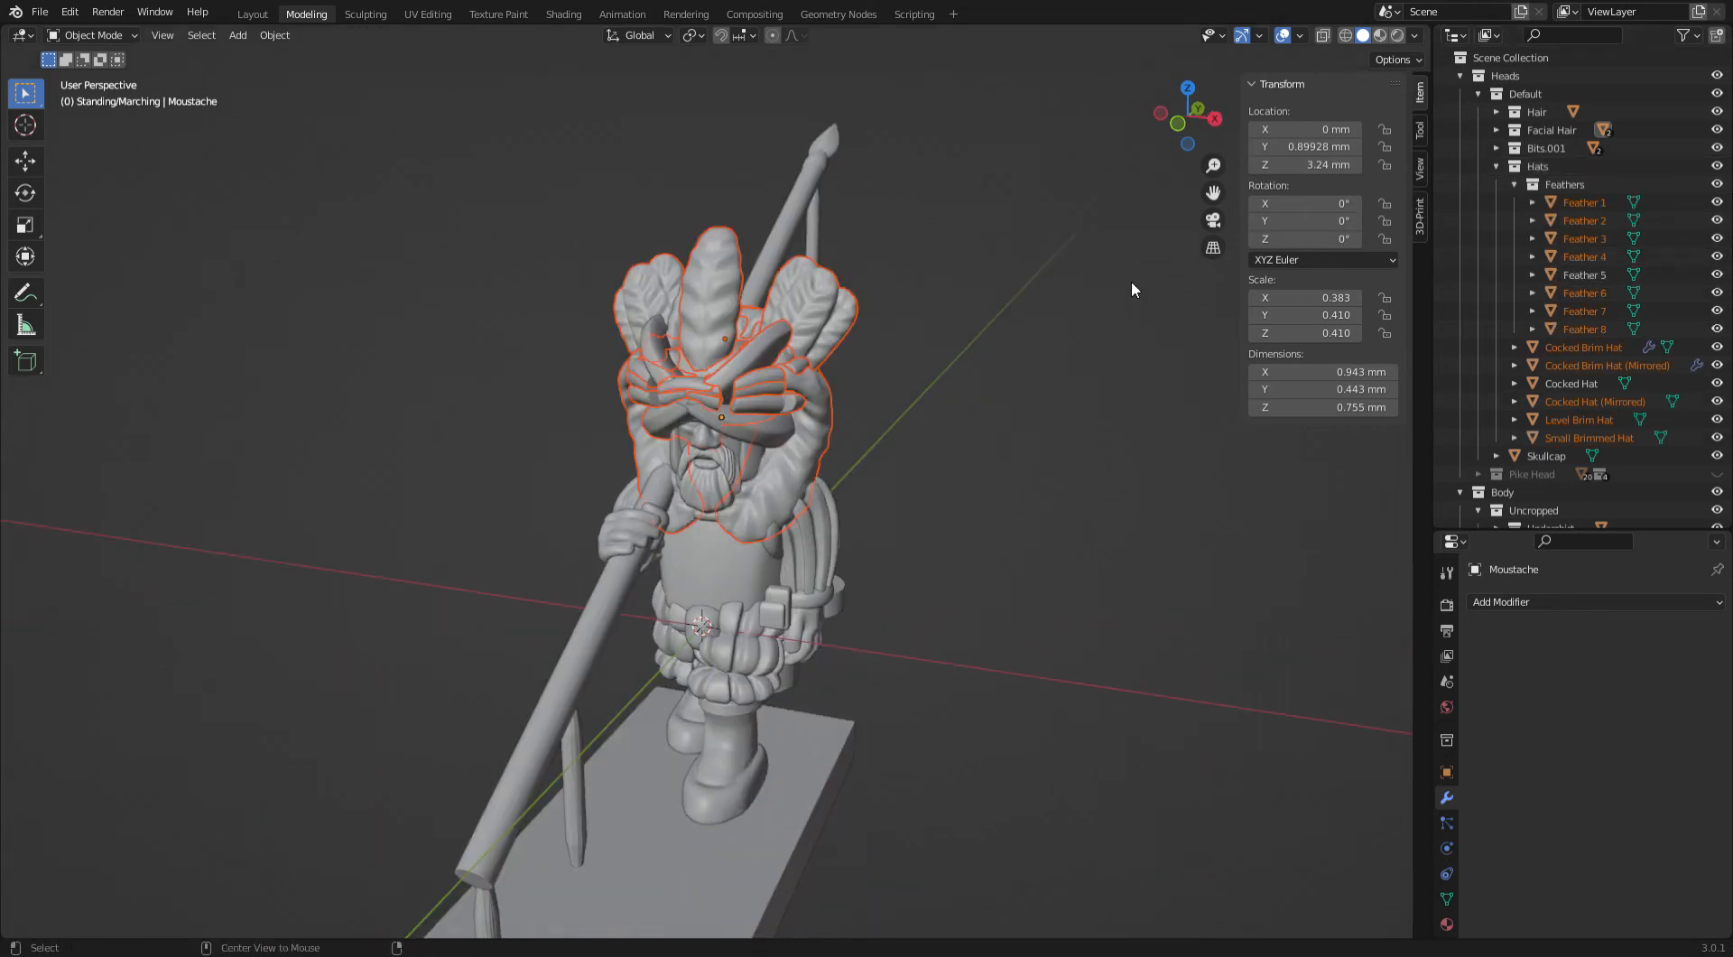
key("h")
Hide Feather 5 so the cocked hat has no feather
middle_click_drag(1090, 311, 991, 340)
scroll(991, 339, "up", 2)
middle_click_drag(991, 339, 978, 384, "shift")
left_click(1717, 274)
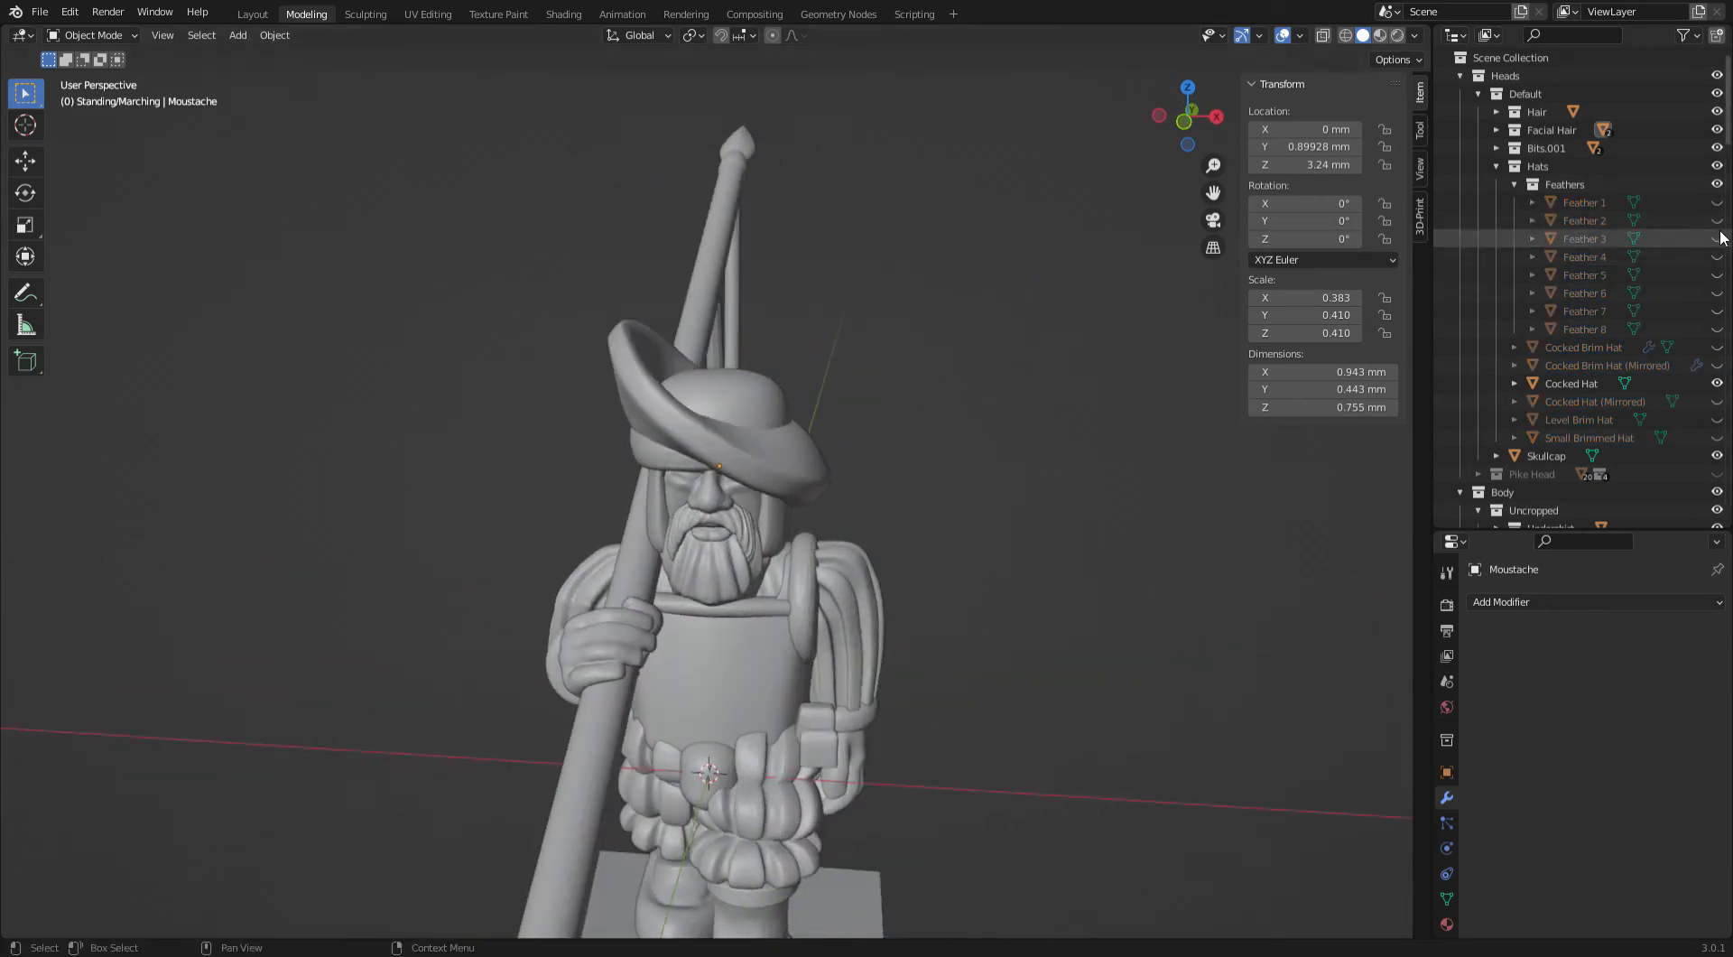
Preview Feather 1 through Feather 7 on the cocked hat by showing and hiding each in turn
left_click(1717, 203)
left_click(1717, 202)
left_click(1716, 220)
left_click(1717, 221)
left_click(1717, 238)
left_click(1717, 238)
left_click(1717, 256)
left_click(1717, 257)
left_click(1717, 274)
left_click(1717, 274)
left_click(1716, 293)
left_click(1717, 293)
left_click(1717, 311)
left_click(1717, 310)
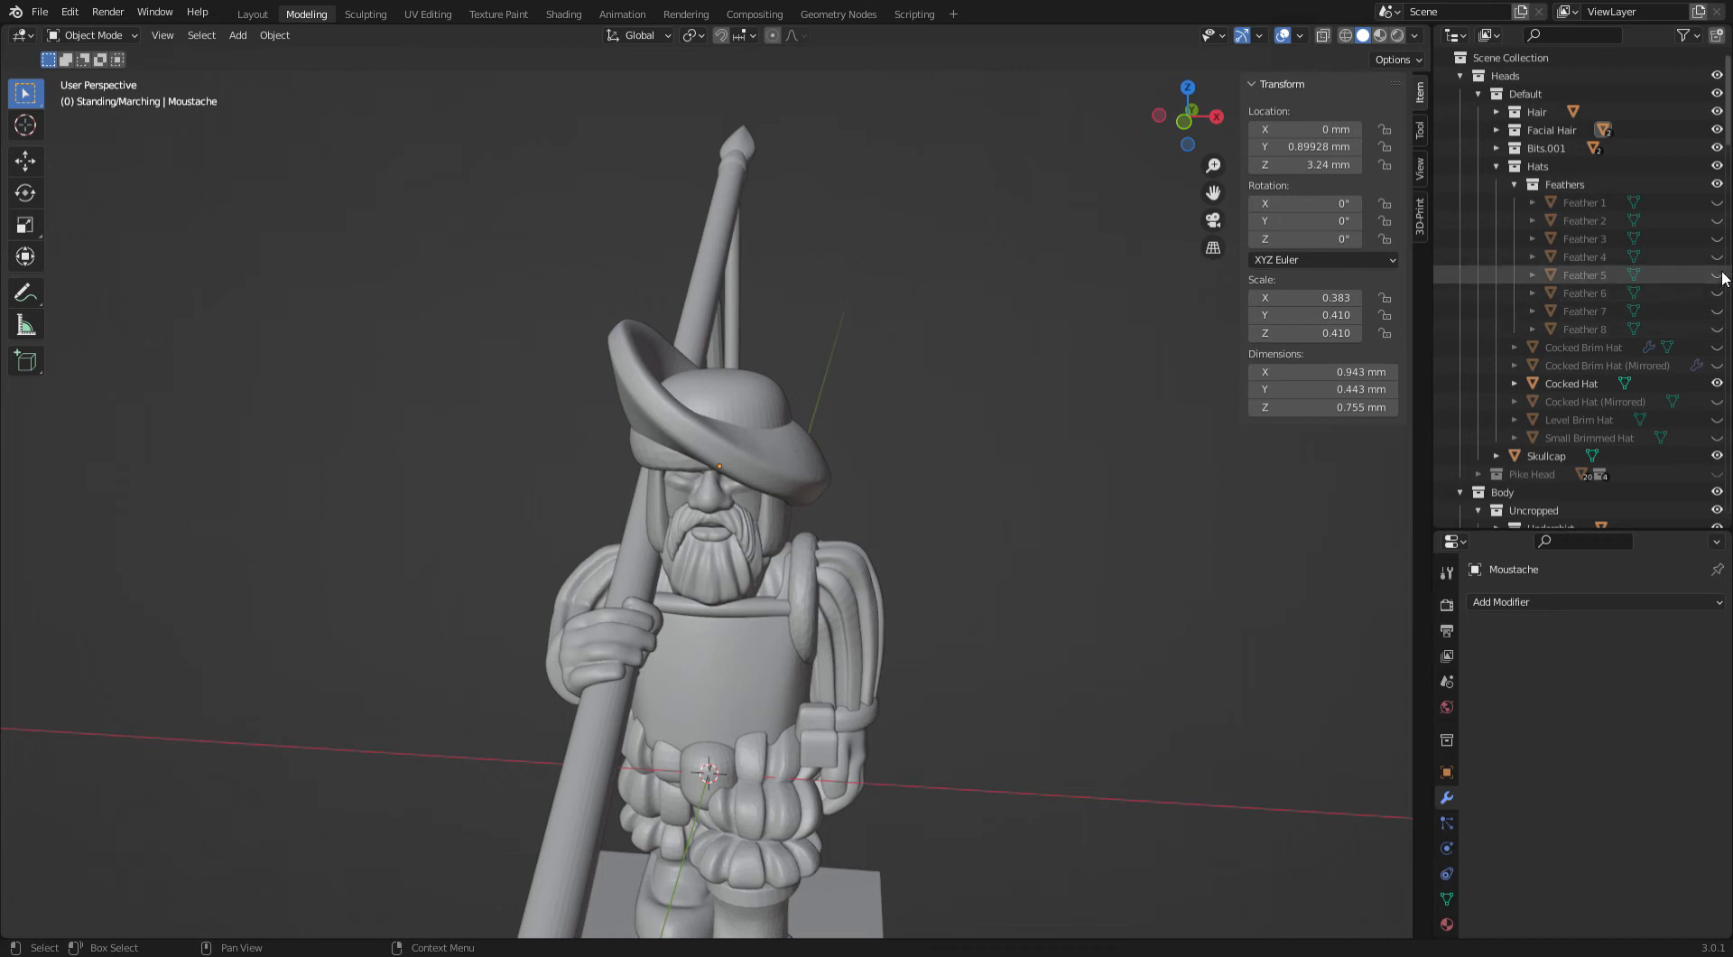
Show Feather 3 and Feather 4 for comparison on the cocked hat, leaving only Feather 4 visible
left_click(1716, 241)
left_click(1718, 256)
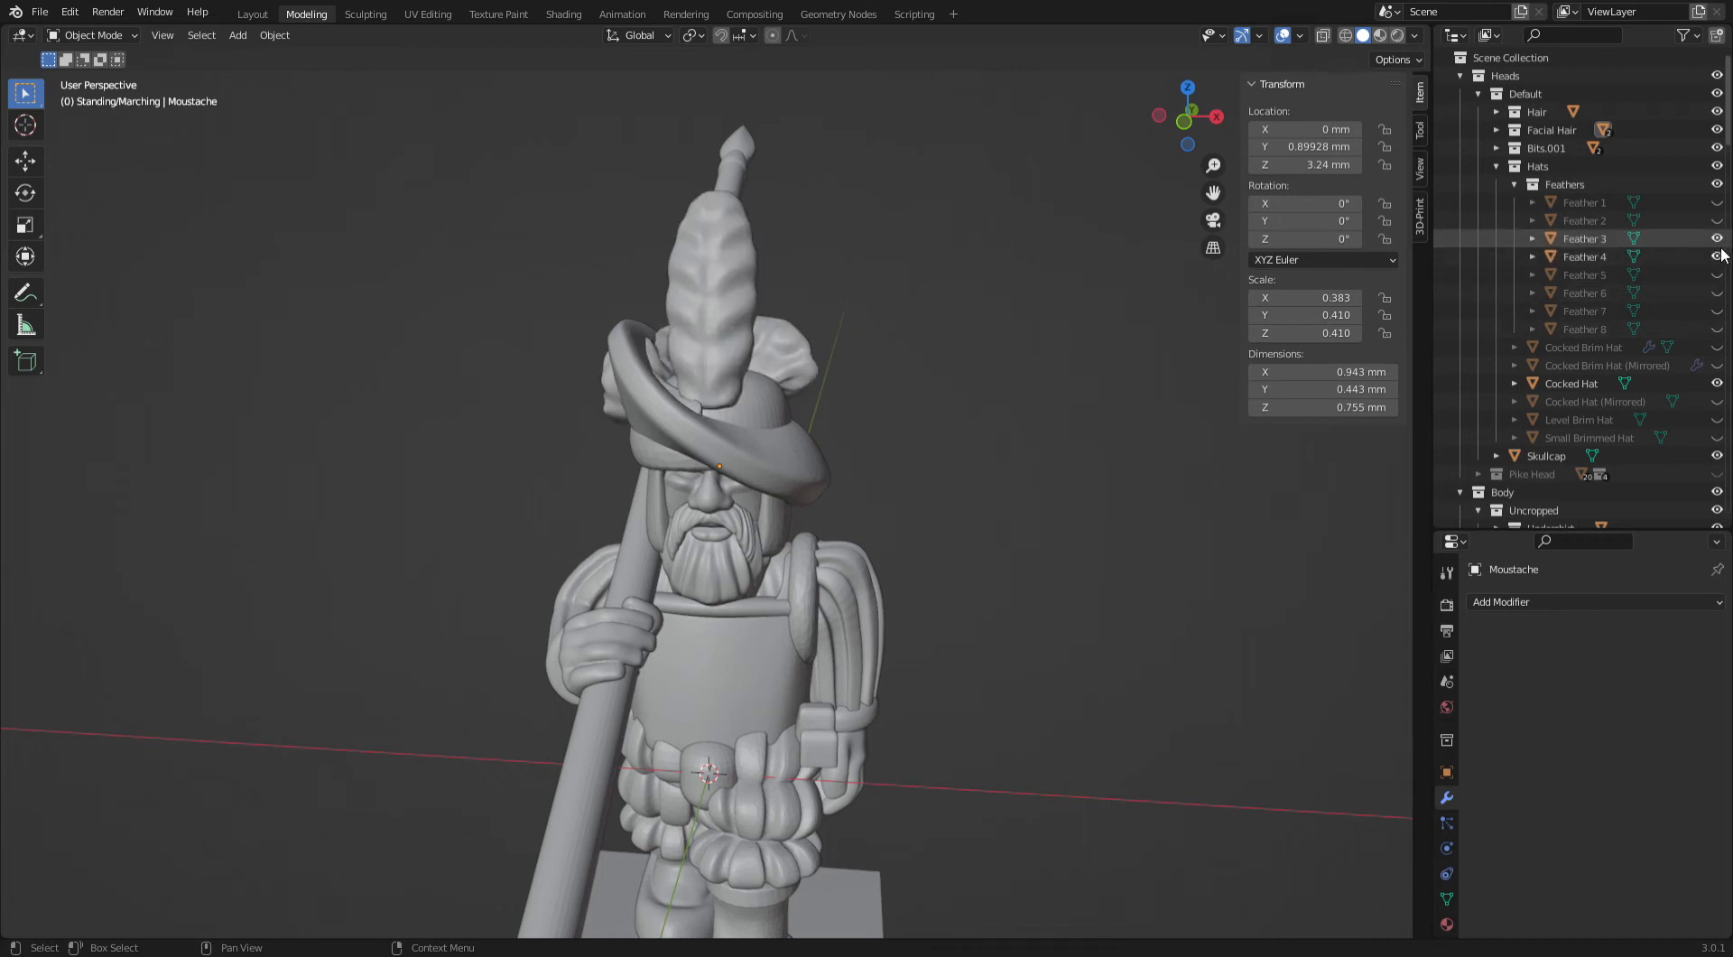
left_click(1717, 240)
left_click(1719, 257)
left_click(1719, 256)
Select Feather 4 and try moving it freely away from the hat
middle_click_drag(760, 351, 647, 321)
left_click(649, 314)
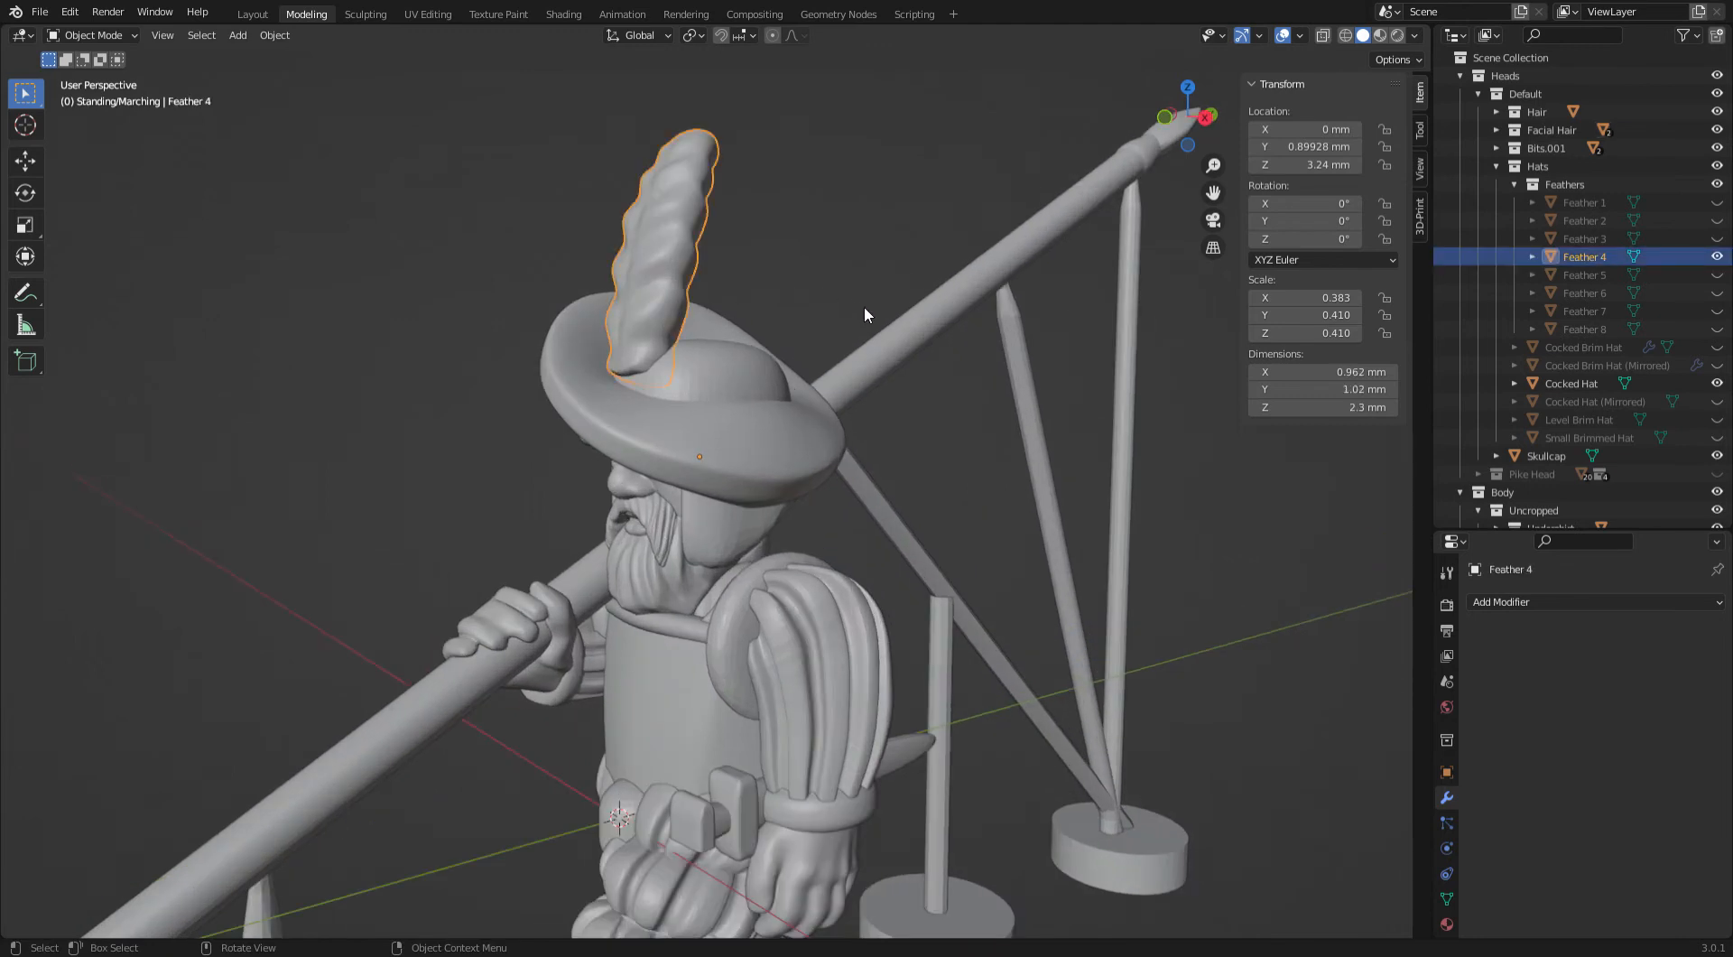
key("g")
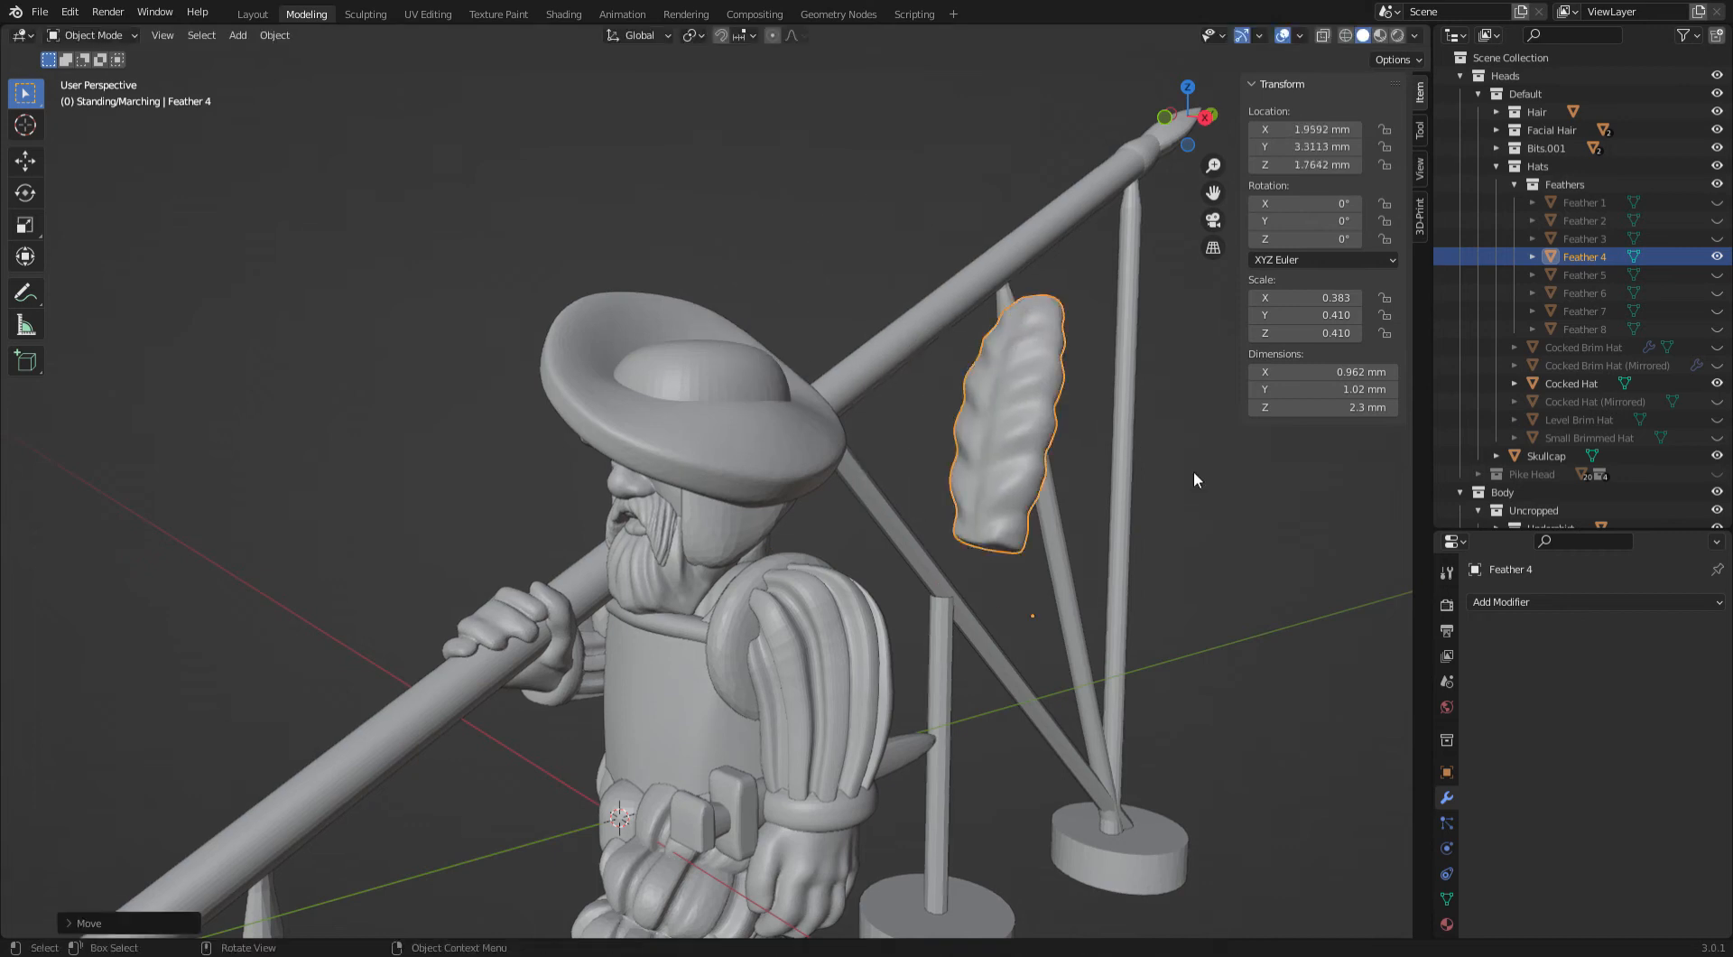
right_click(919, 516)
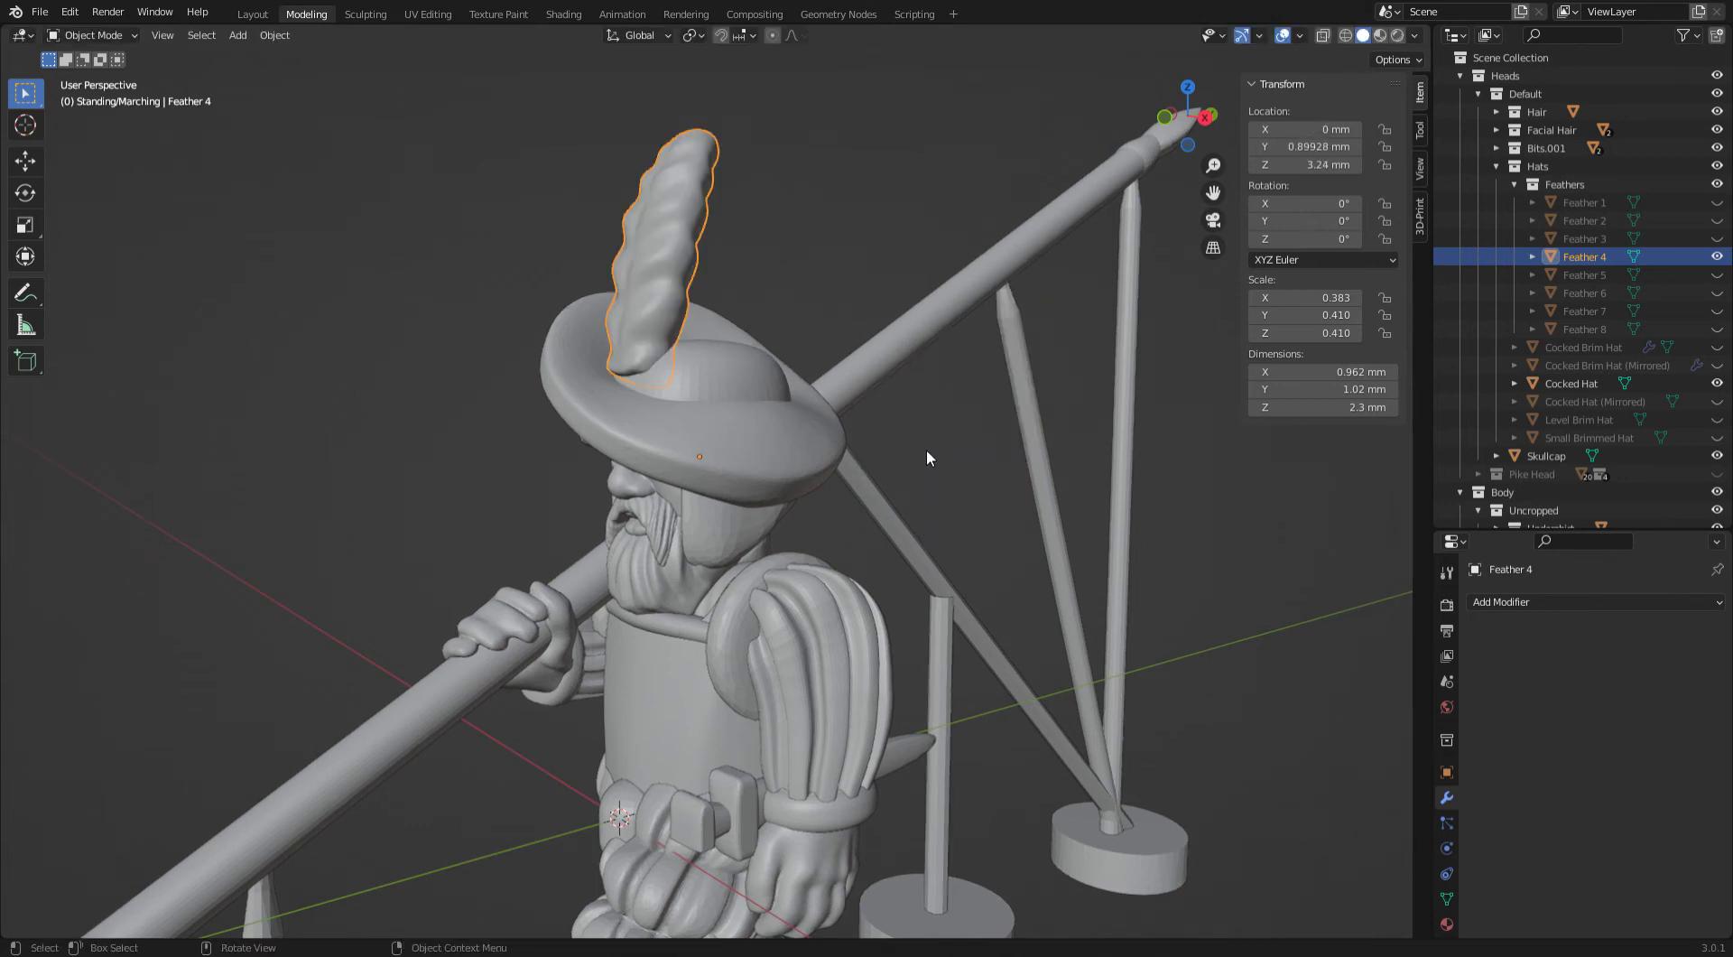
Try Feather 4 along the different global axes and lower it along Z by about 0.19 mm into the hat
key("g")
key("z")
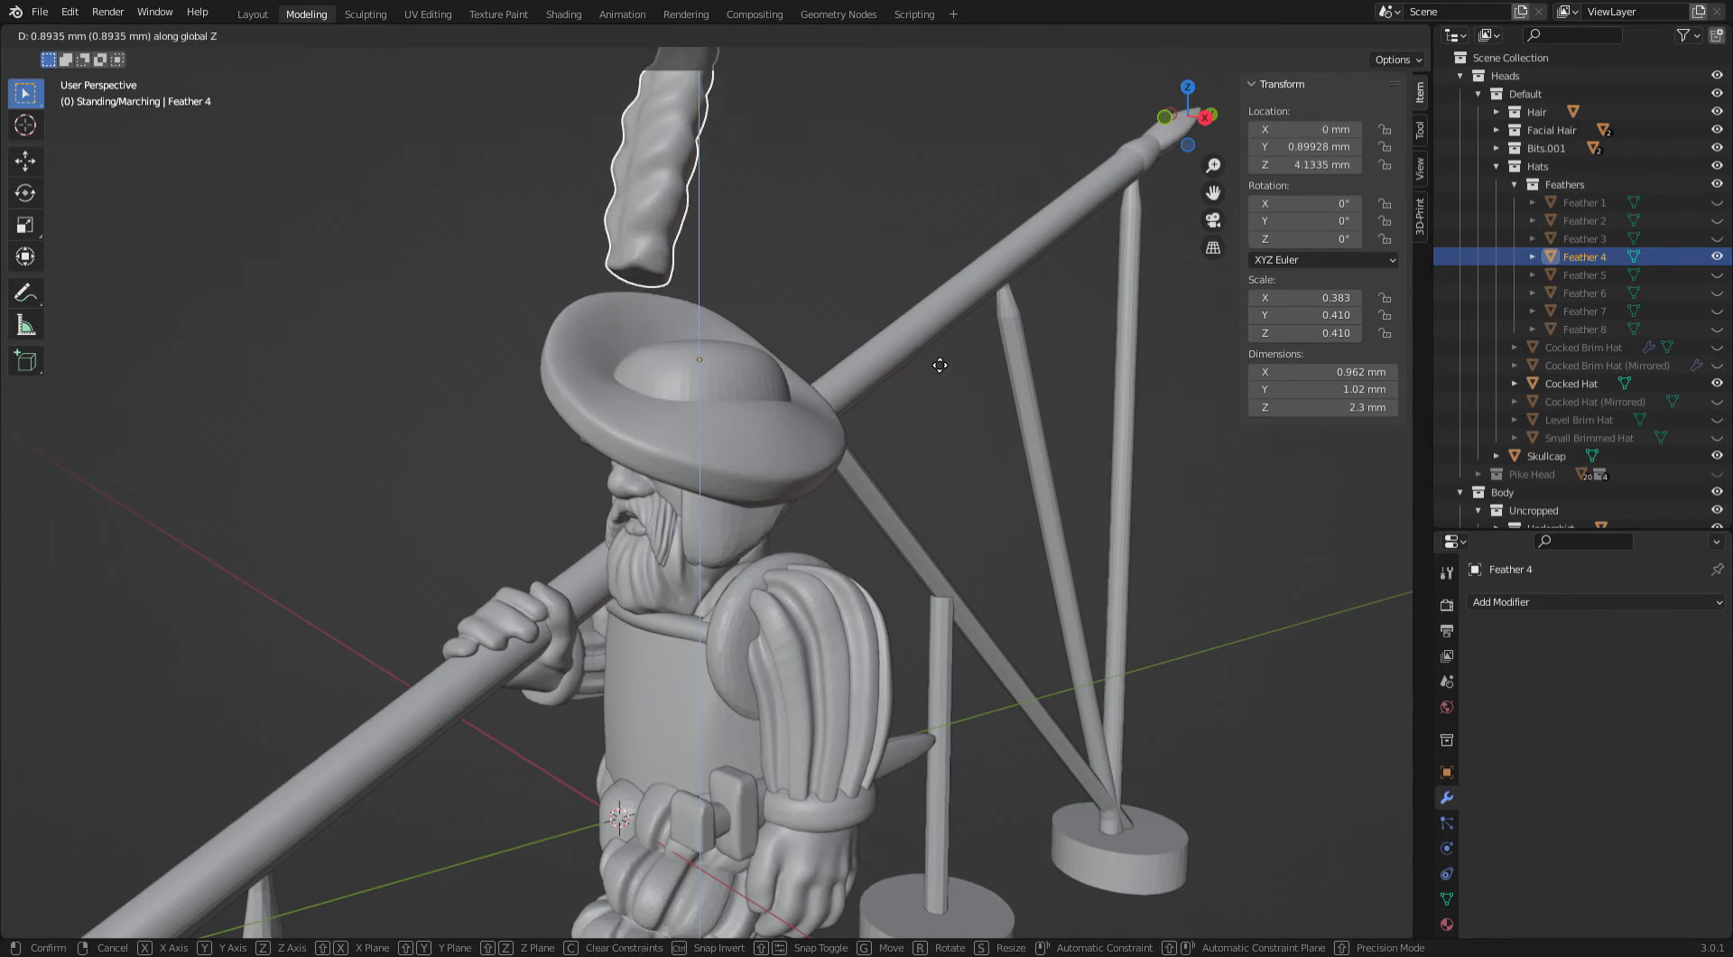
key("x")
key("y")
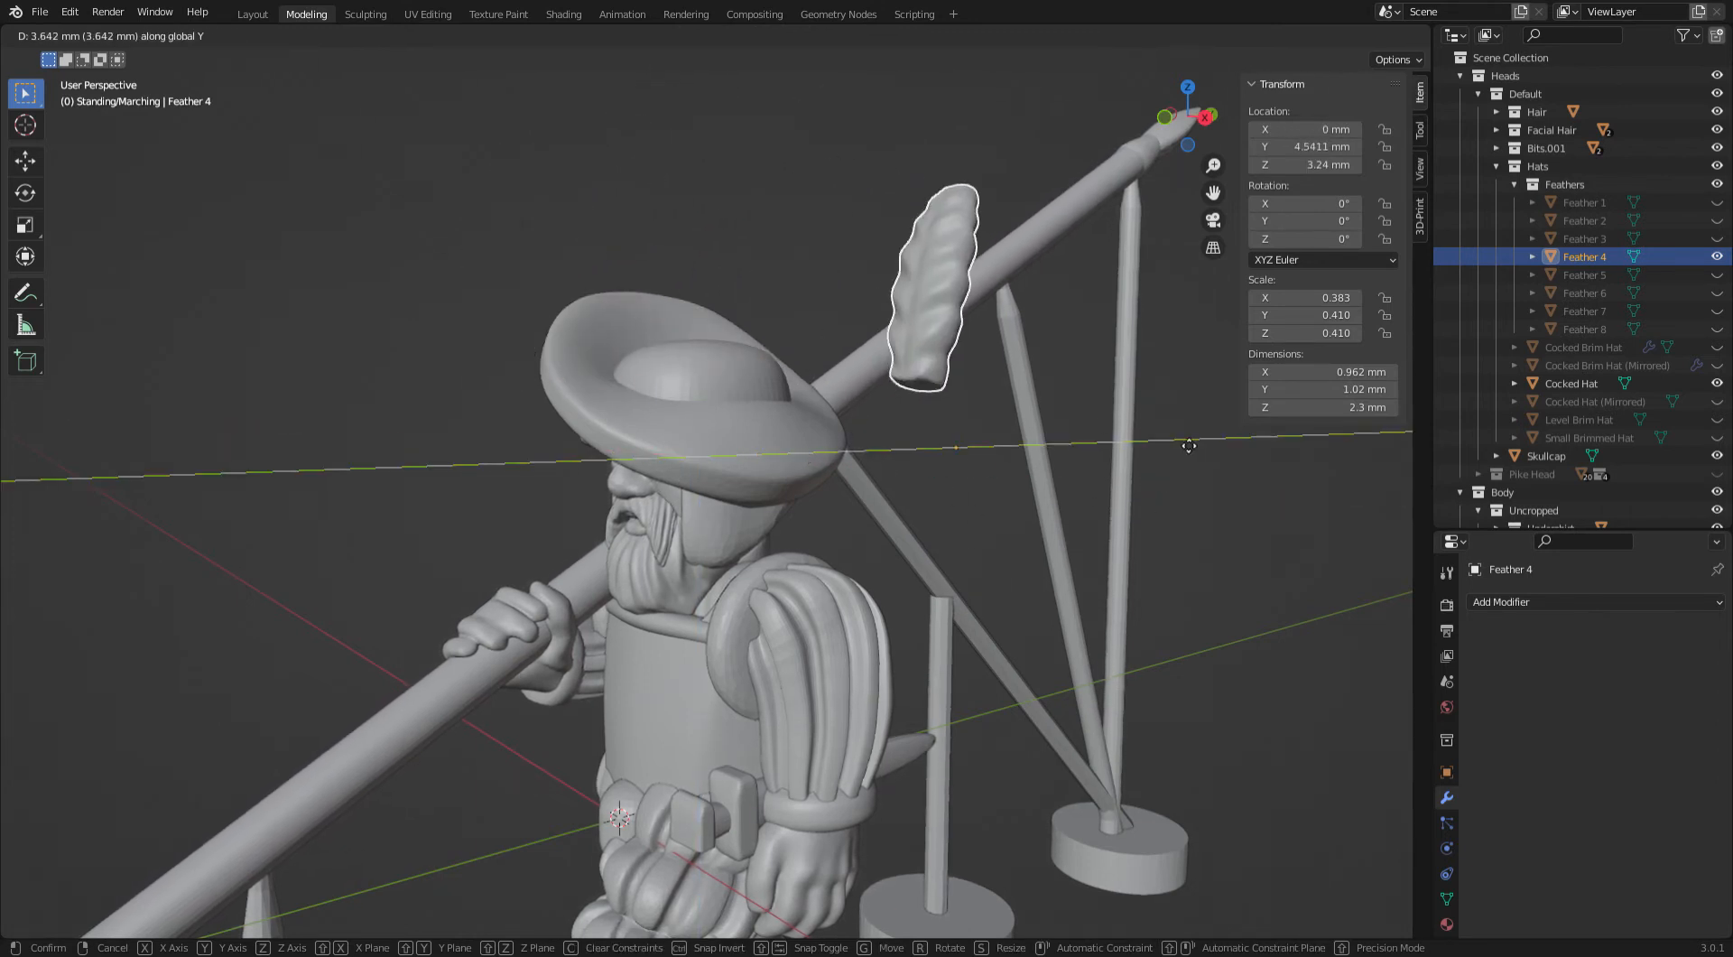
key("z")
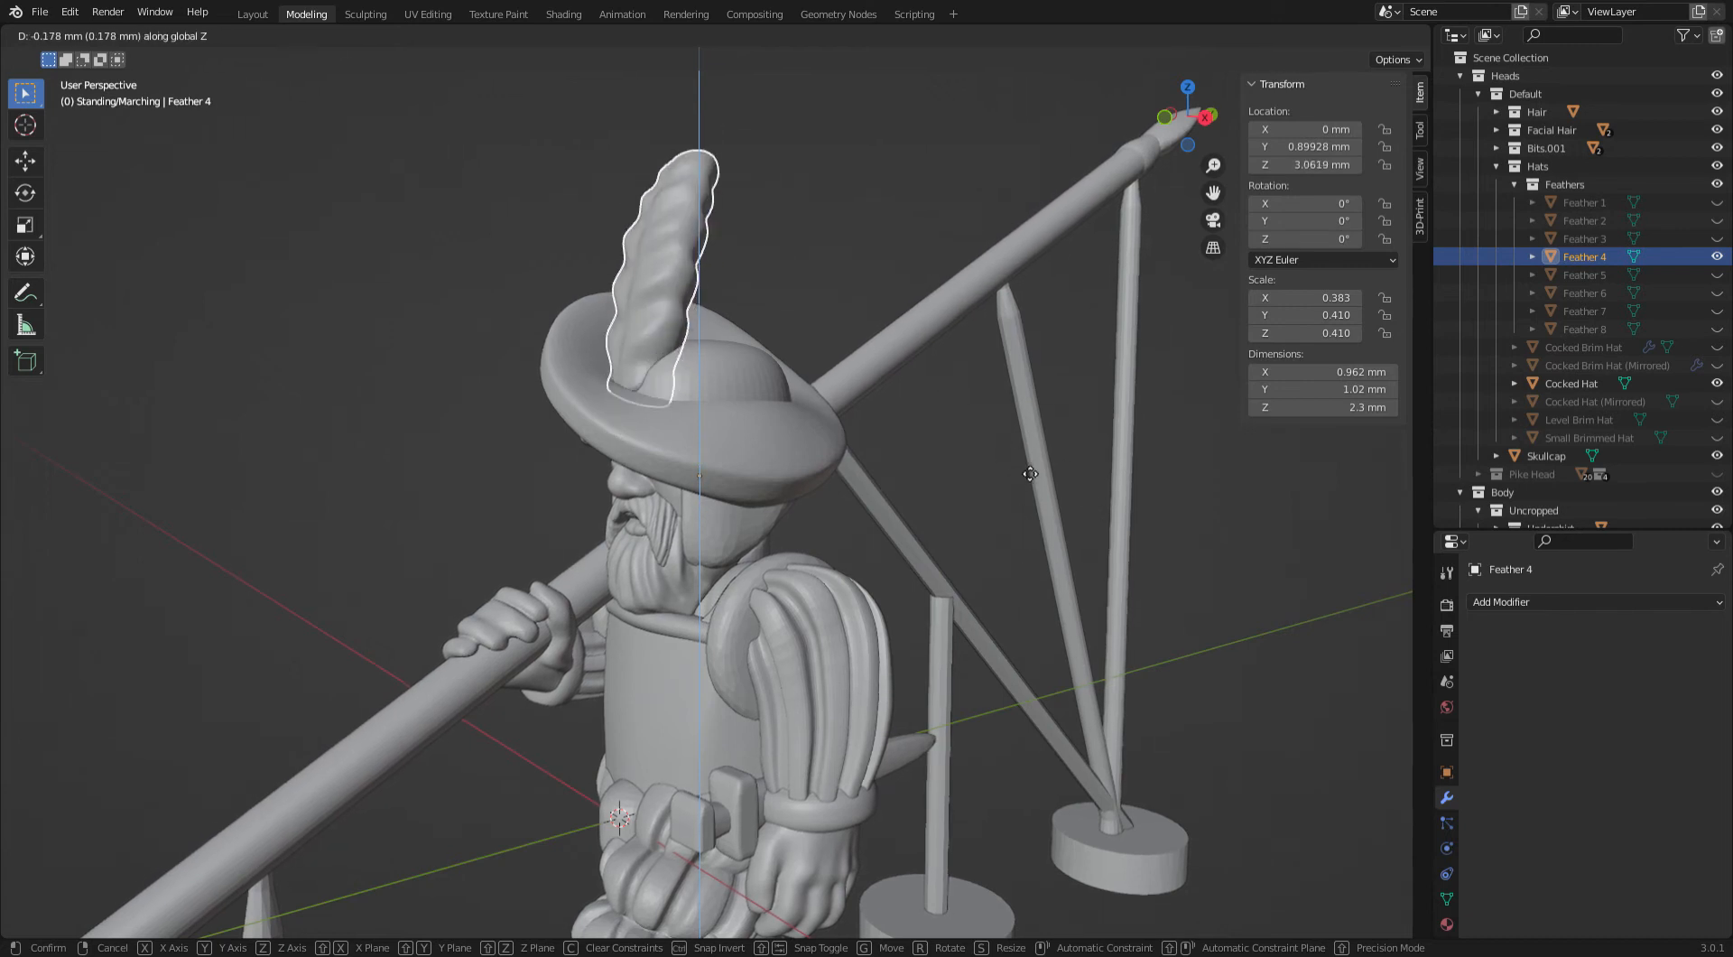
left_click(1031, 469)
middle_click_drag(1031, 468, 1161, 469)
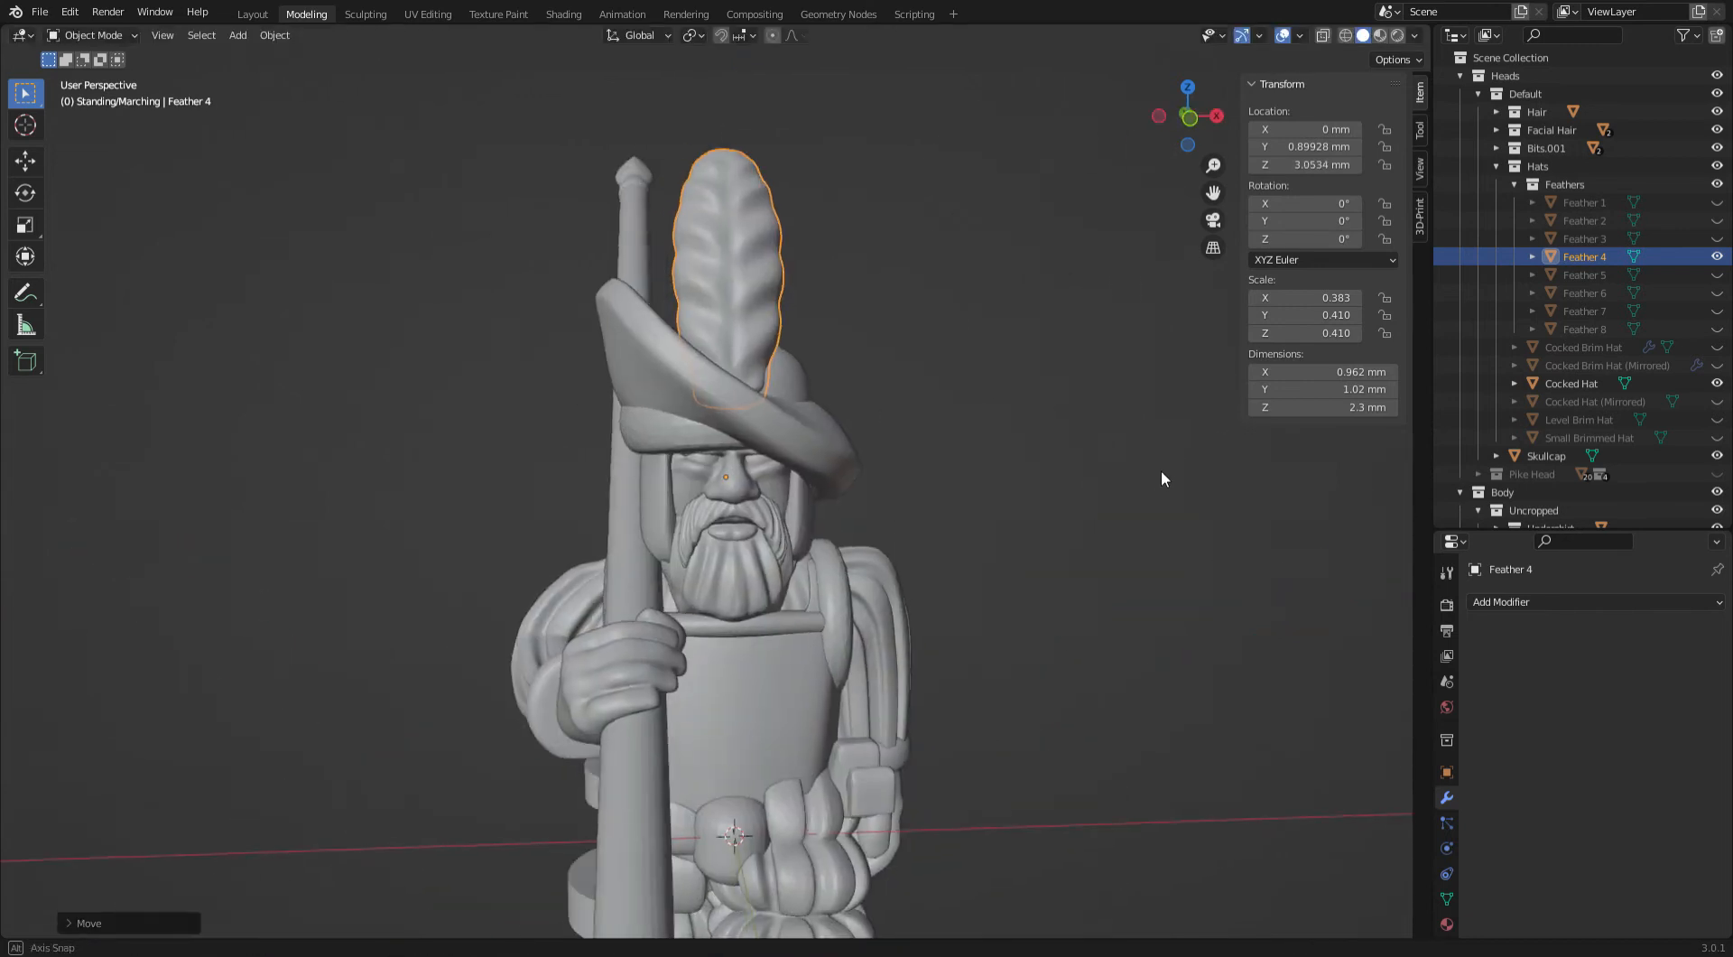
scroll(1162, 468, "down", 2)
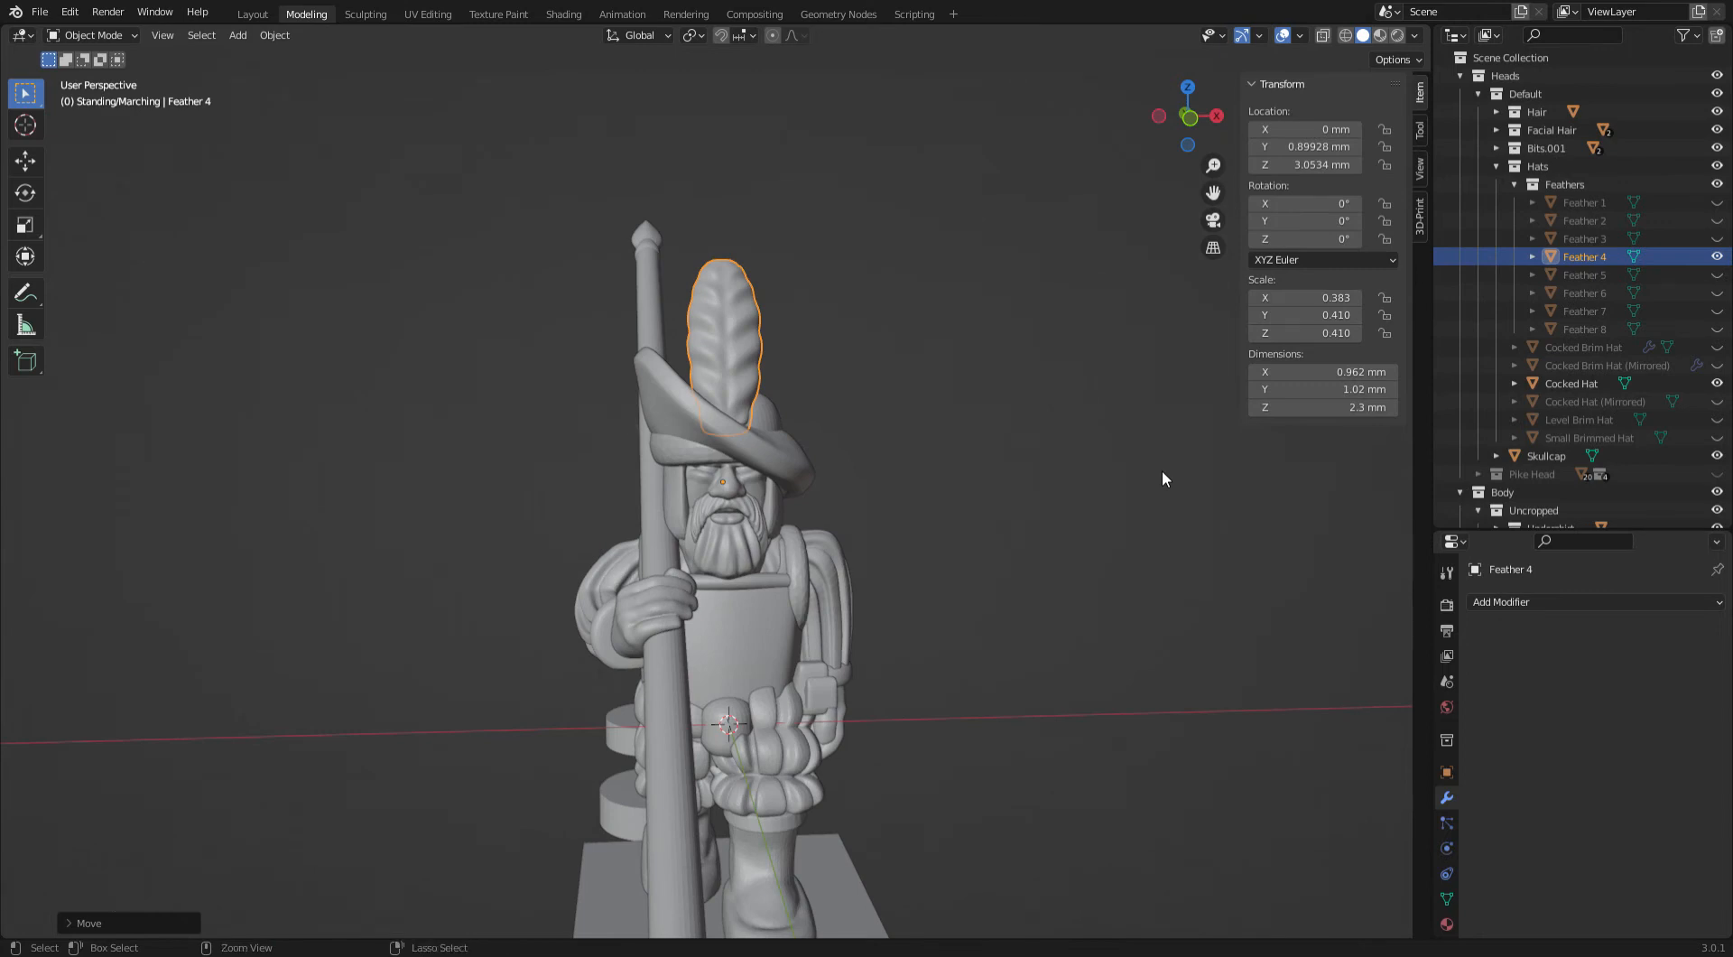
Undo the move and selection of Feather 4 and hide that feather
key("ctrl+z")
key("ctrl+z")
left_click(1716, 256)
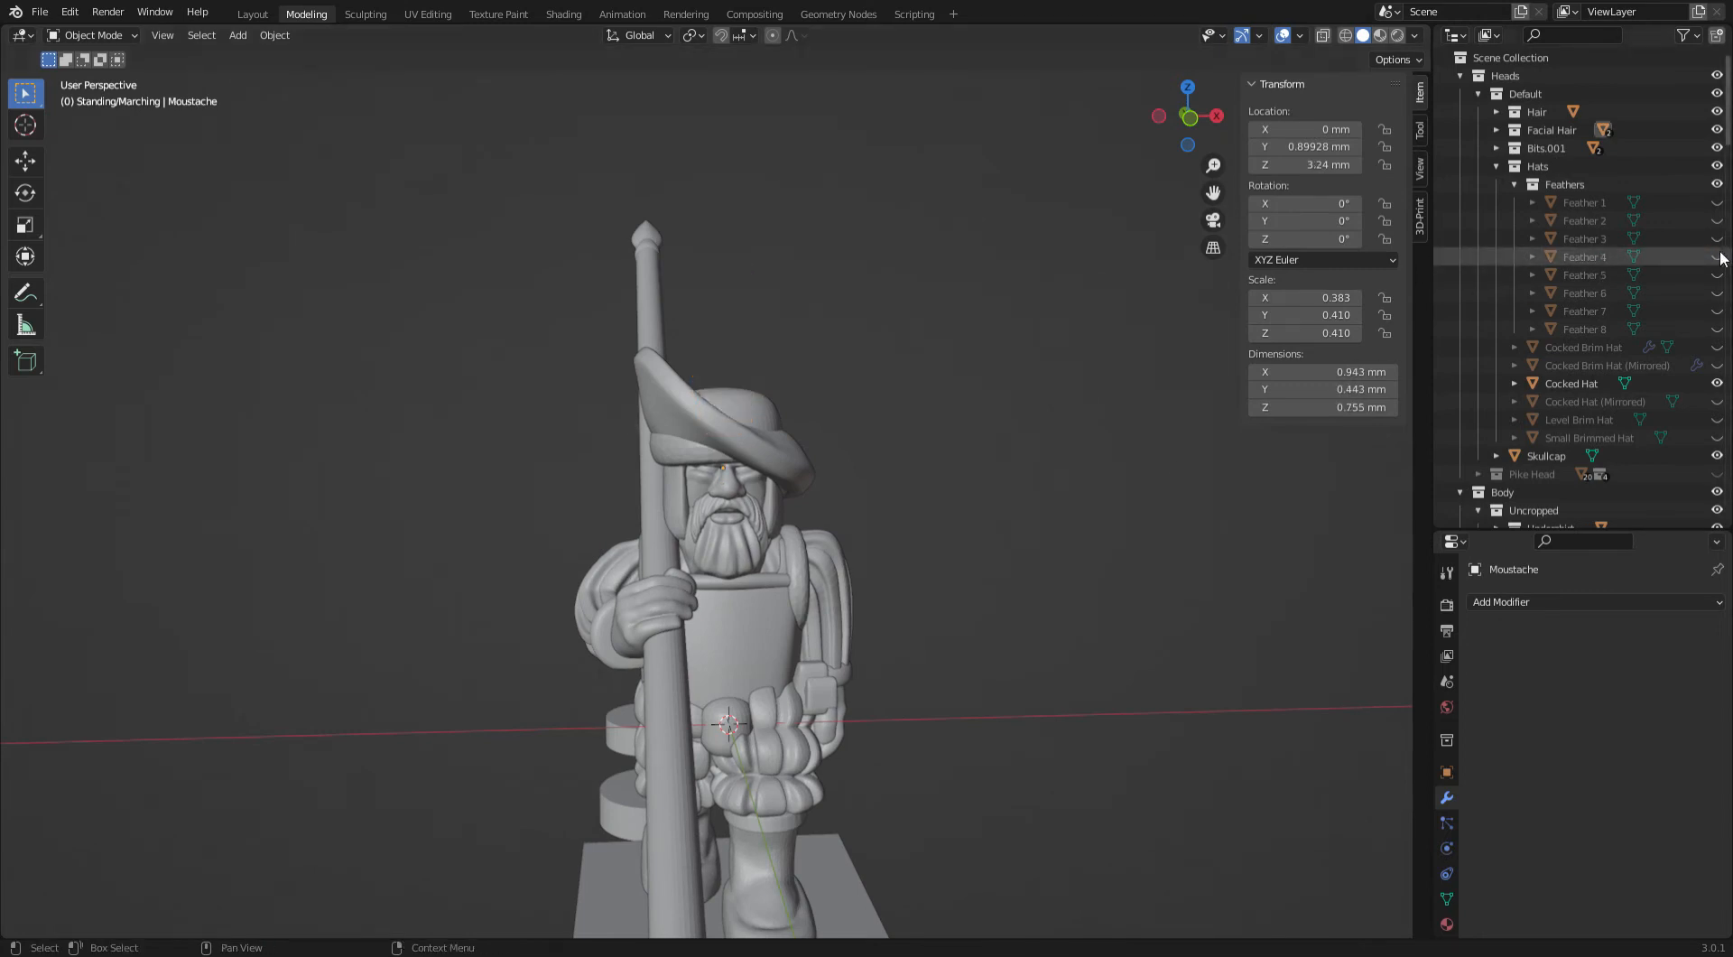
Preview Feather 8 on the cocked hat, viewing it from the side
middle_click_drag(1080, 341, 1137, 424)
left_click(1716, 328)
left_click(1717, 328)
left_click(1717, 329)
middle_click_drag(867, 289, 912, 271)
left_click(1716, 329)
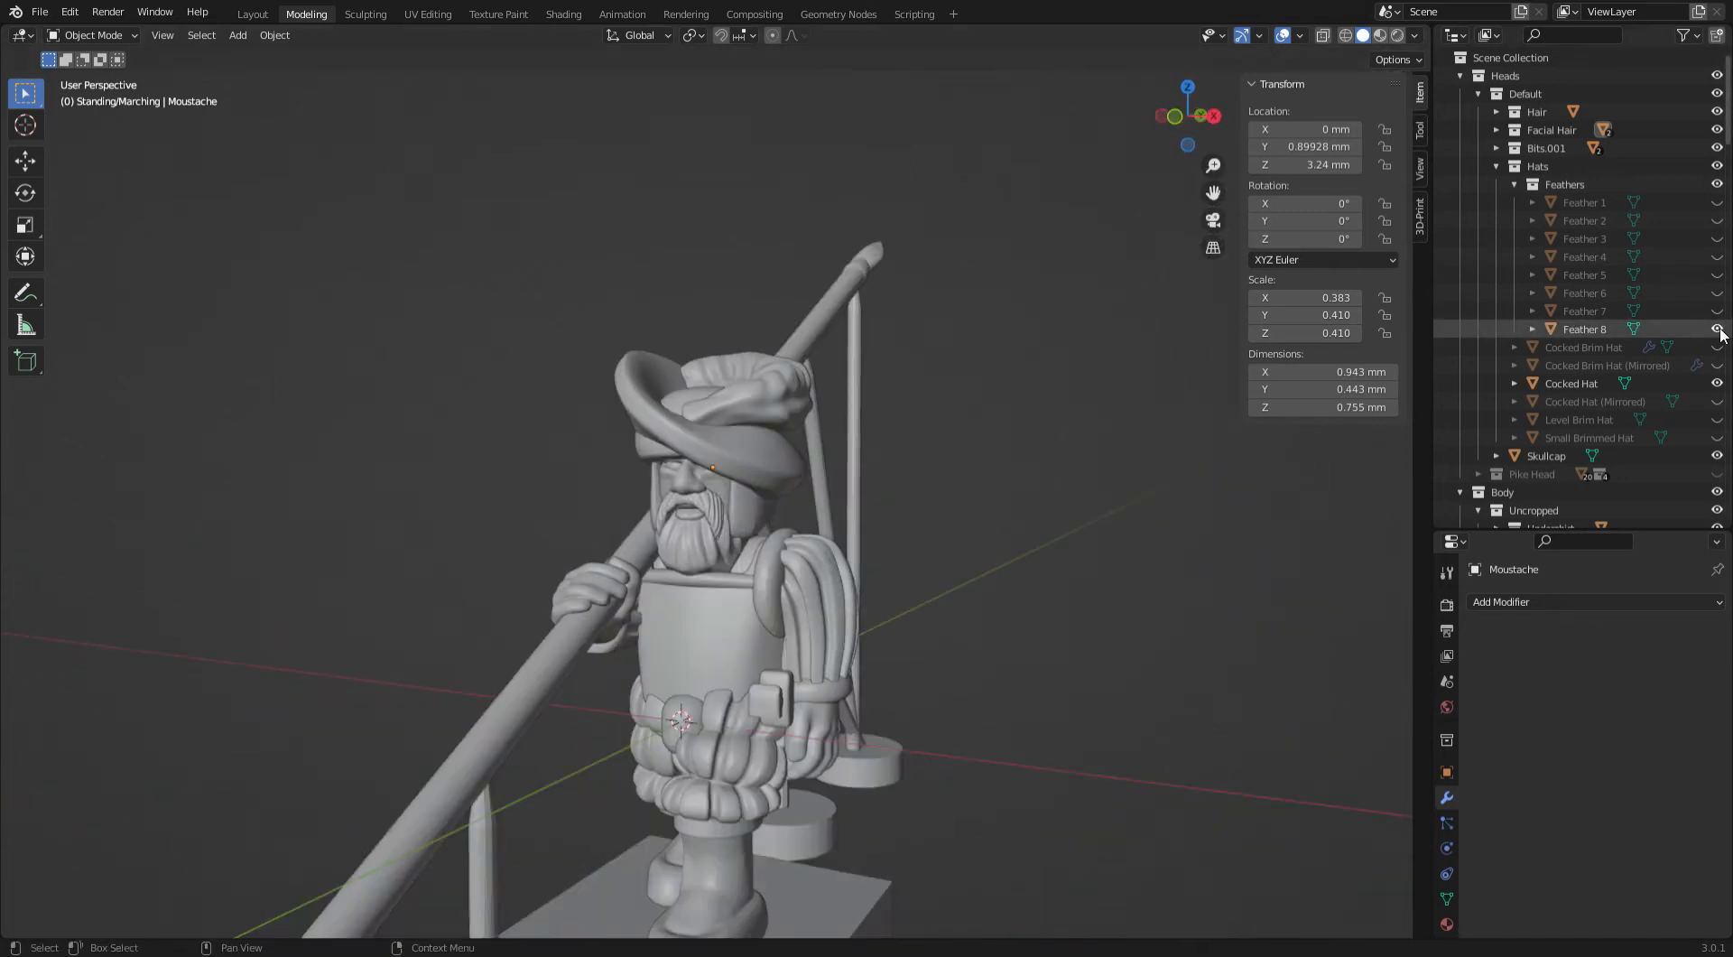
Preview Feather 7, Feather 6 and Feather 5 on the cocked hat one at a time, hiding each again
left_click(1717, 311)
left_click(1717, 311)
left_click(1717, 292)
left_click(1716, 293)
left_click(1716, 275)
middle_click_drag(740, 451, 652, 432)
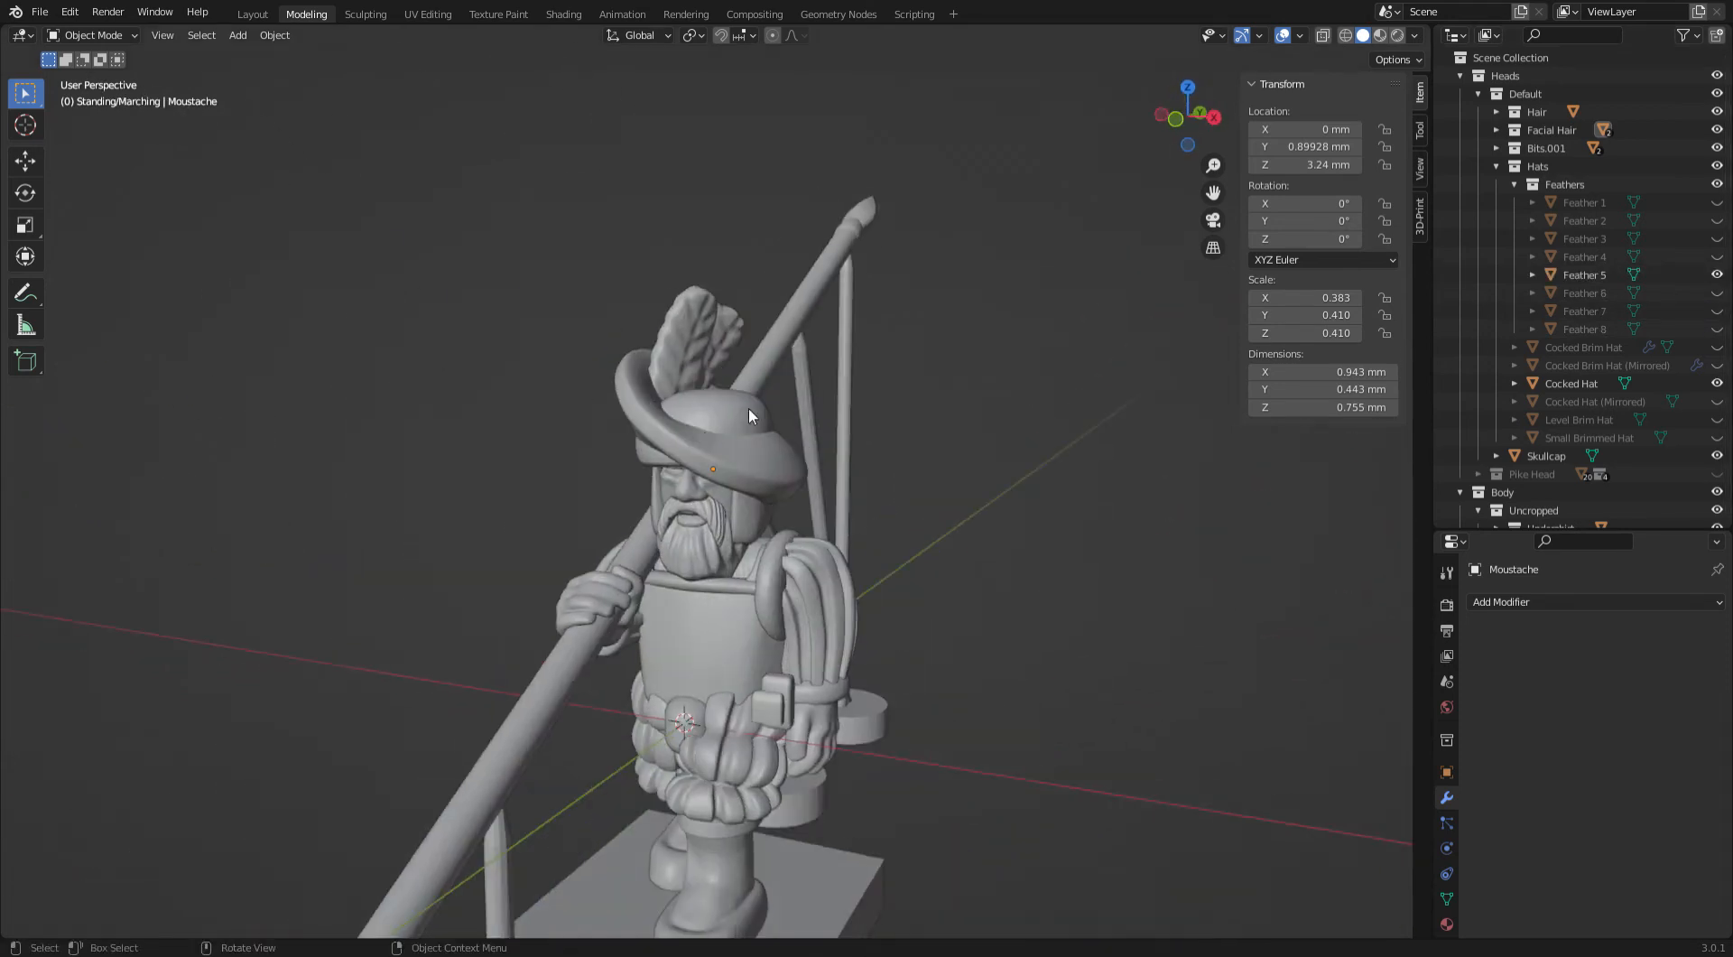
left_click(1717, 275)
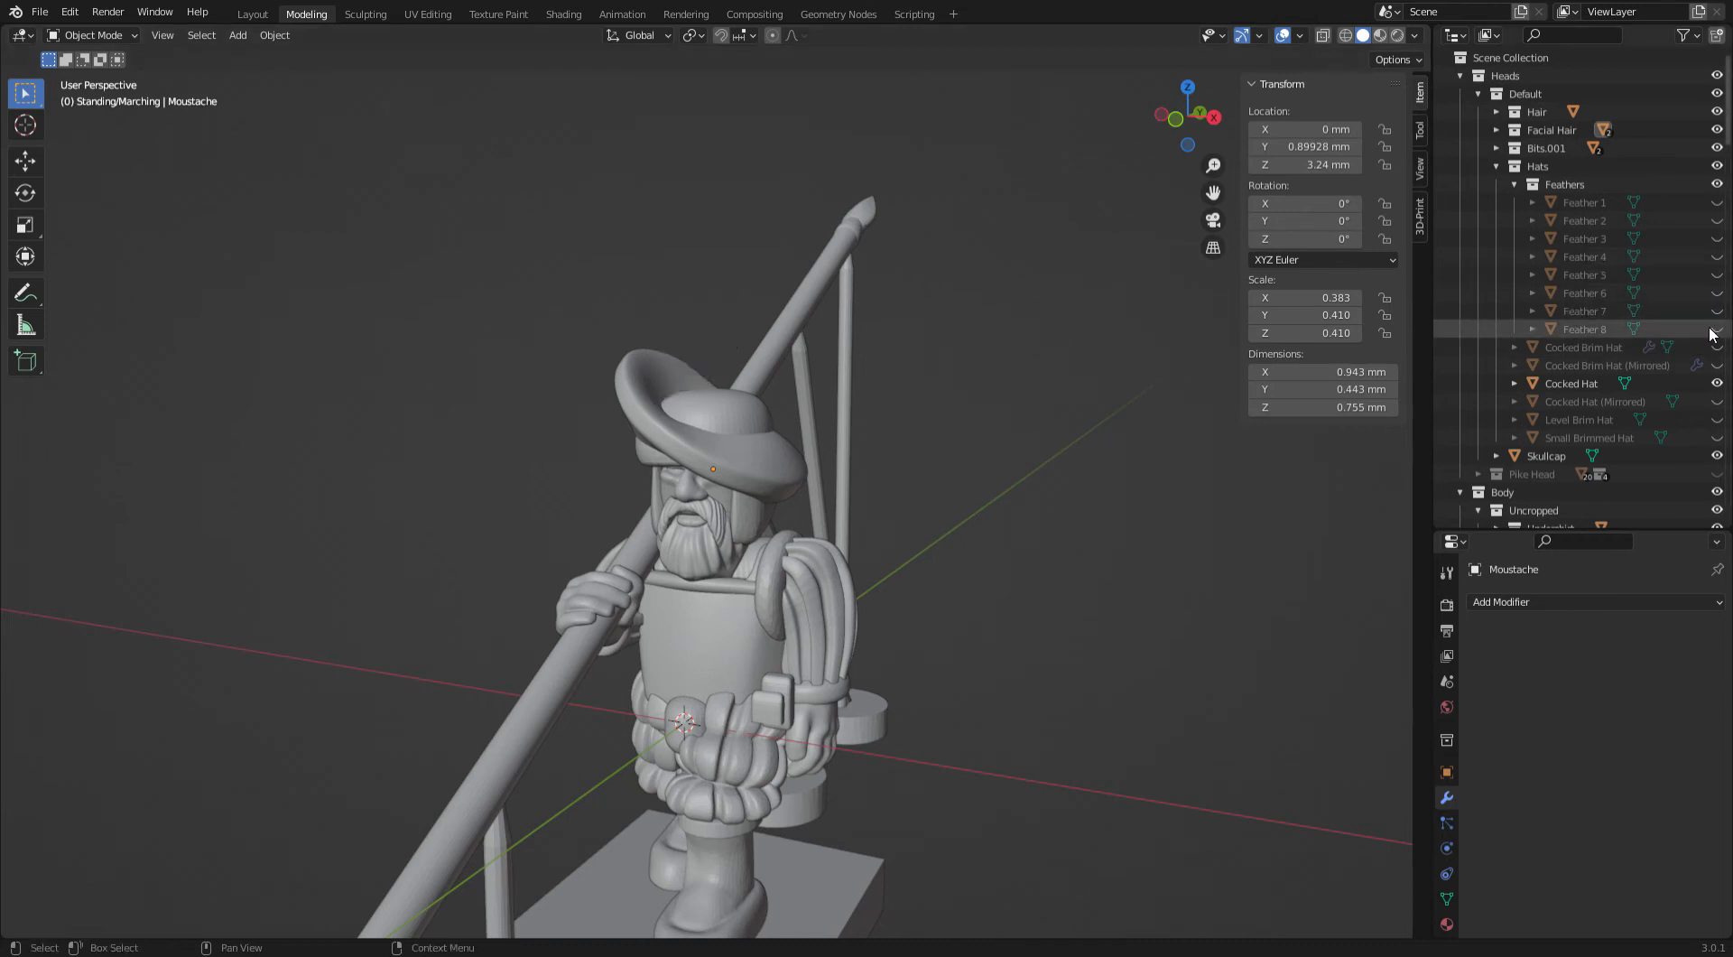
Replace the Cocked Hat with the Level Brim Hat by swapping their visibility
left_click(1717, 383)
left_click(1717, 420)
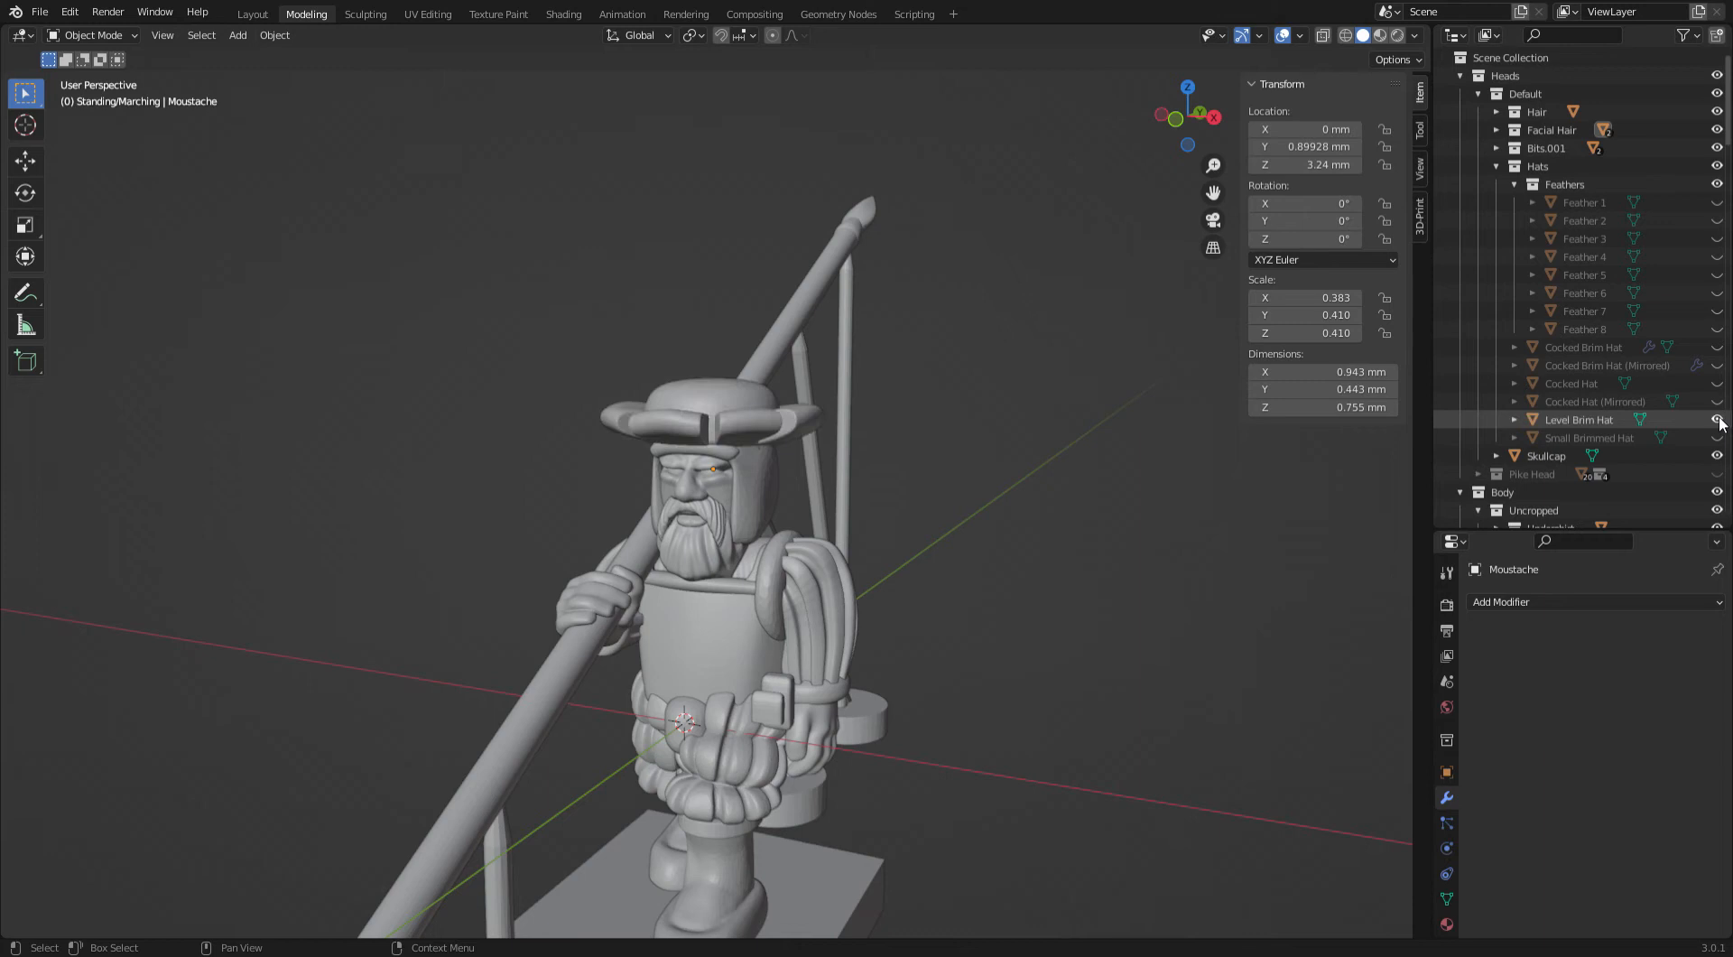
Show Feather 8 on the Level Brim Hat and view the pikeman from the front and side
left_click(1717, 328)
middle_click_drag(1128, 388, 925, 359)
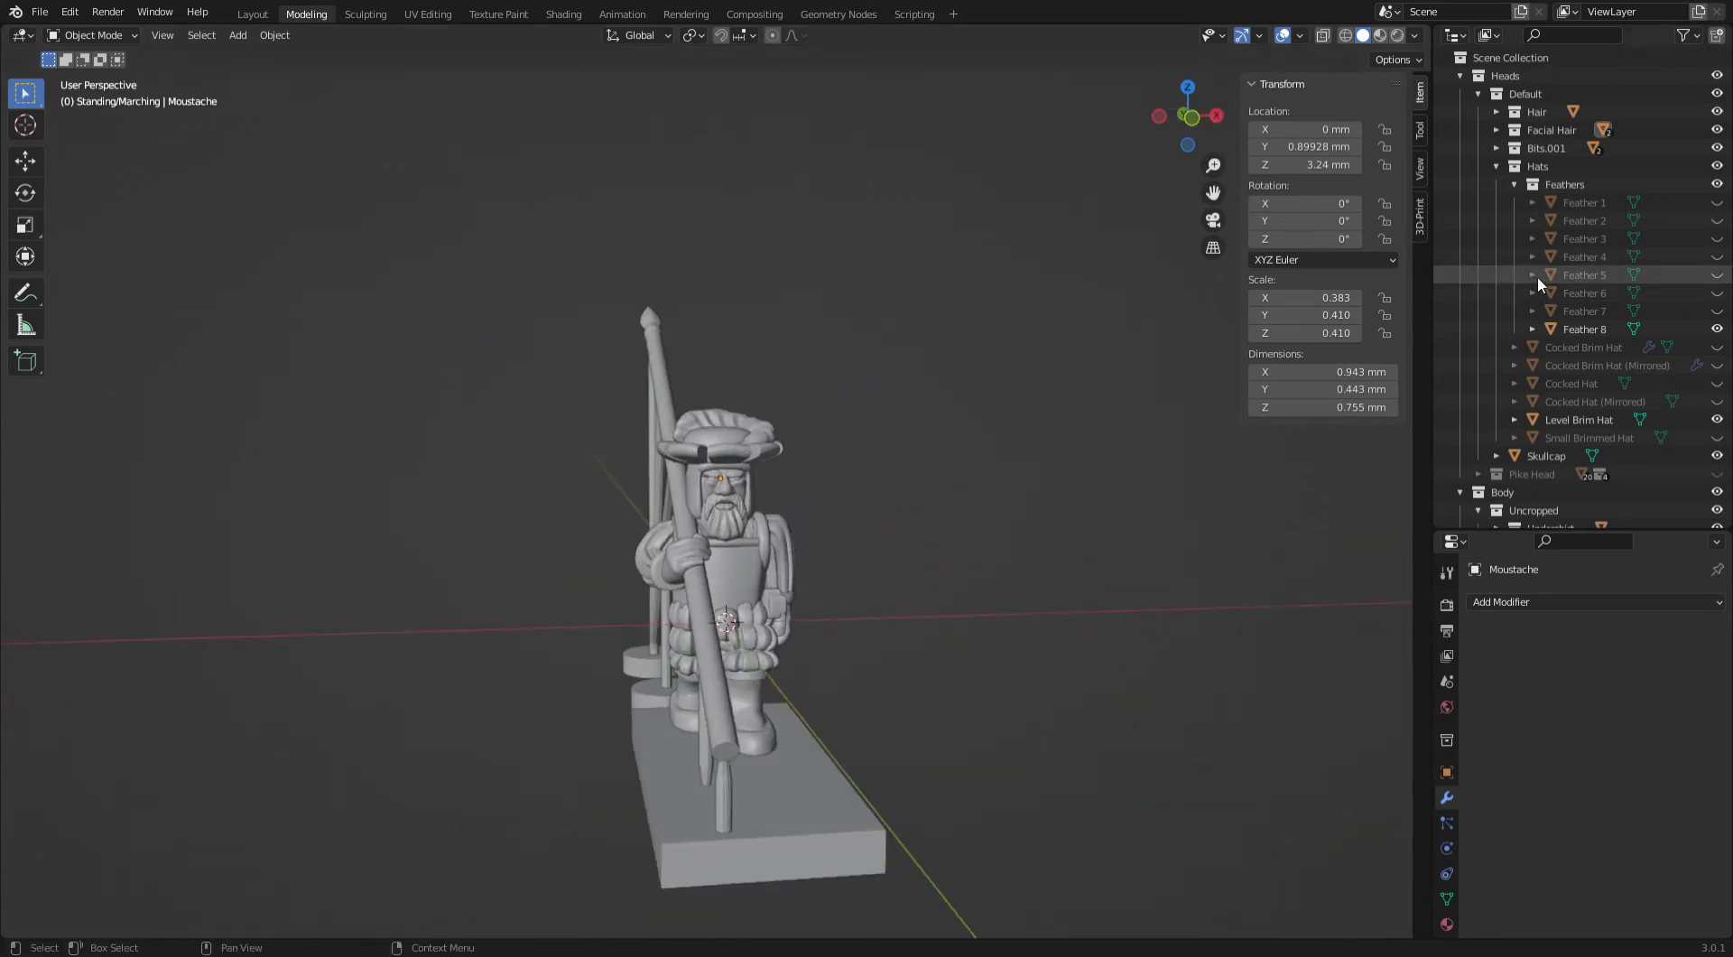
middle_click_drag(1173, 397, 928, 449)
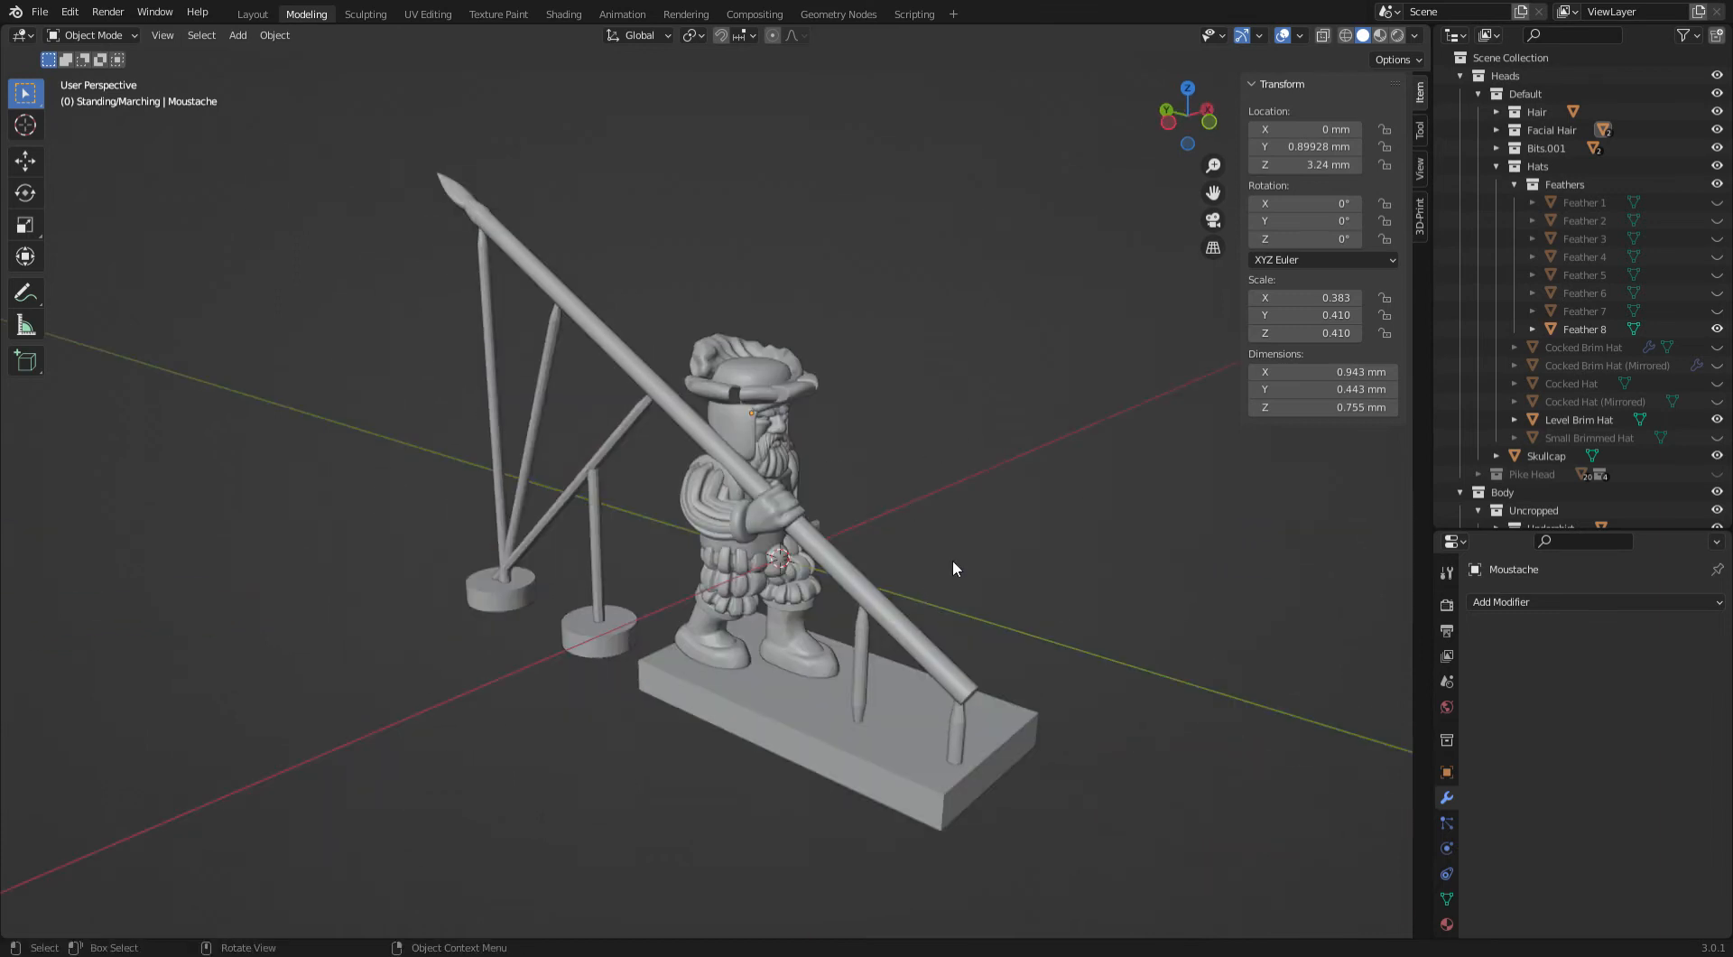
Select every visible part of the marching pikeman and start an STL export
left_click(763, 738)
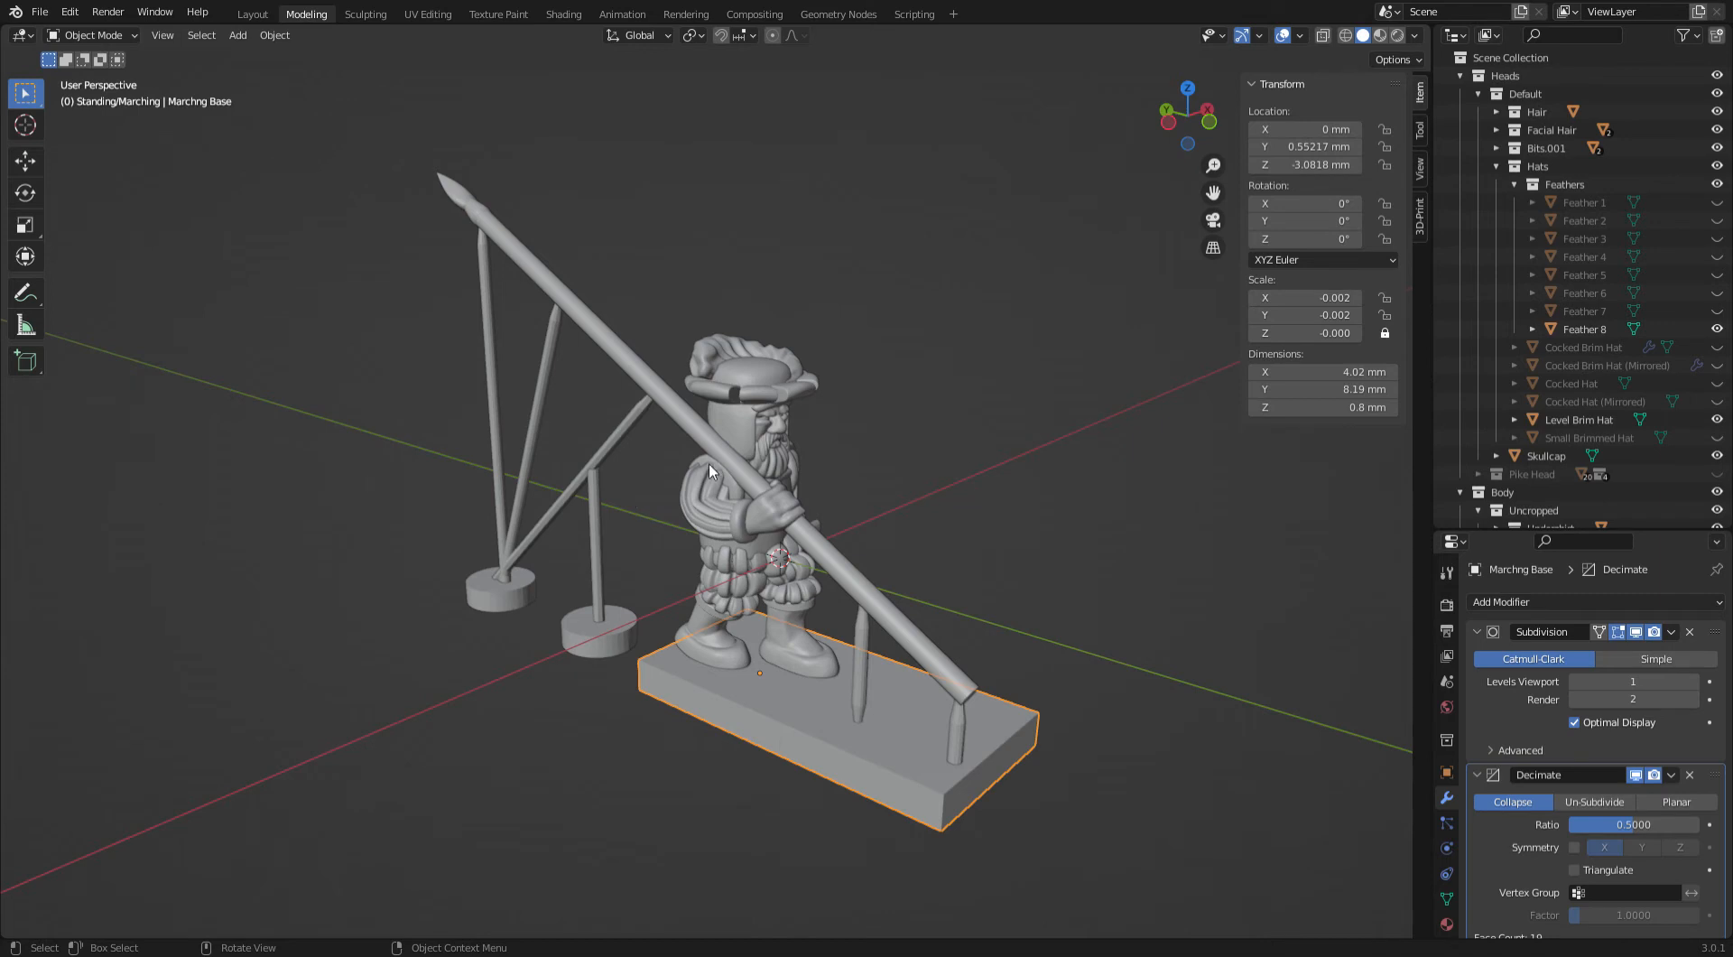
key("a")
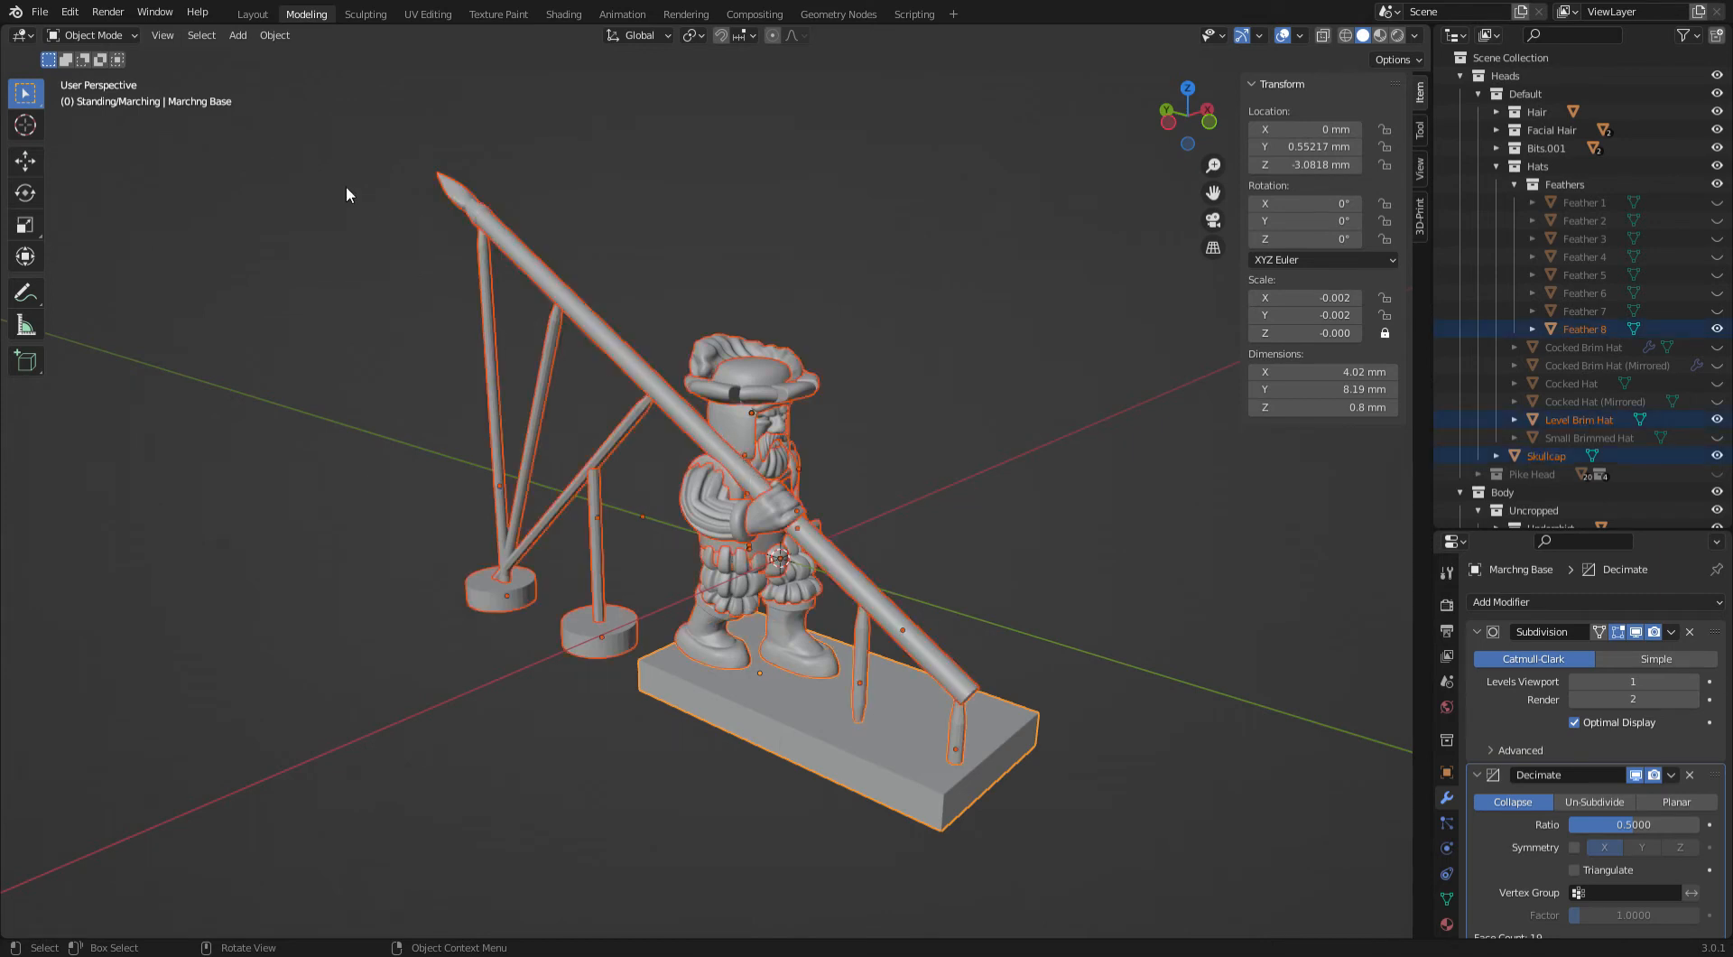
left_click(41, 13)
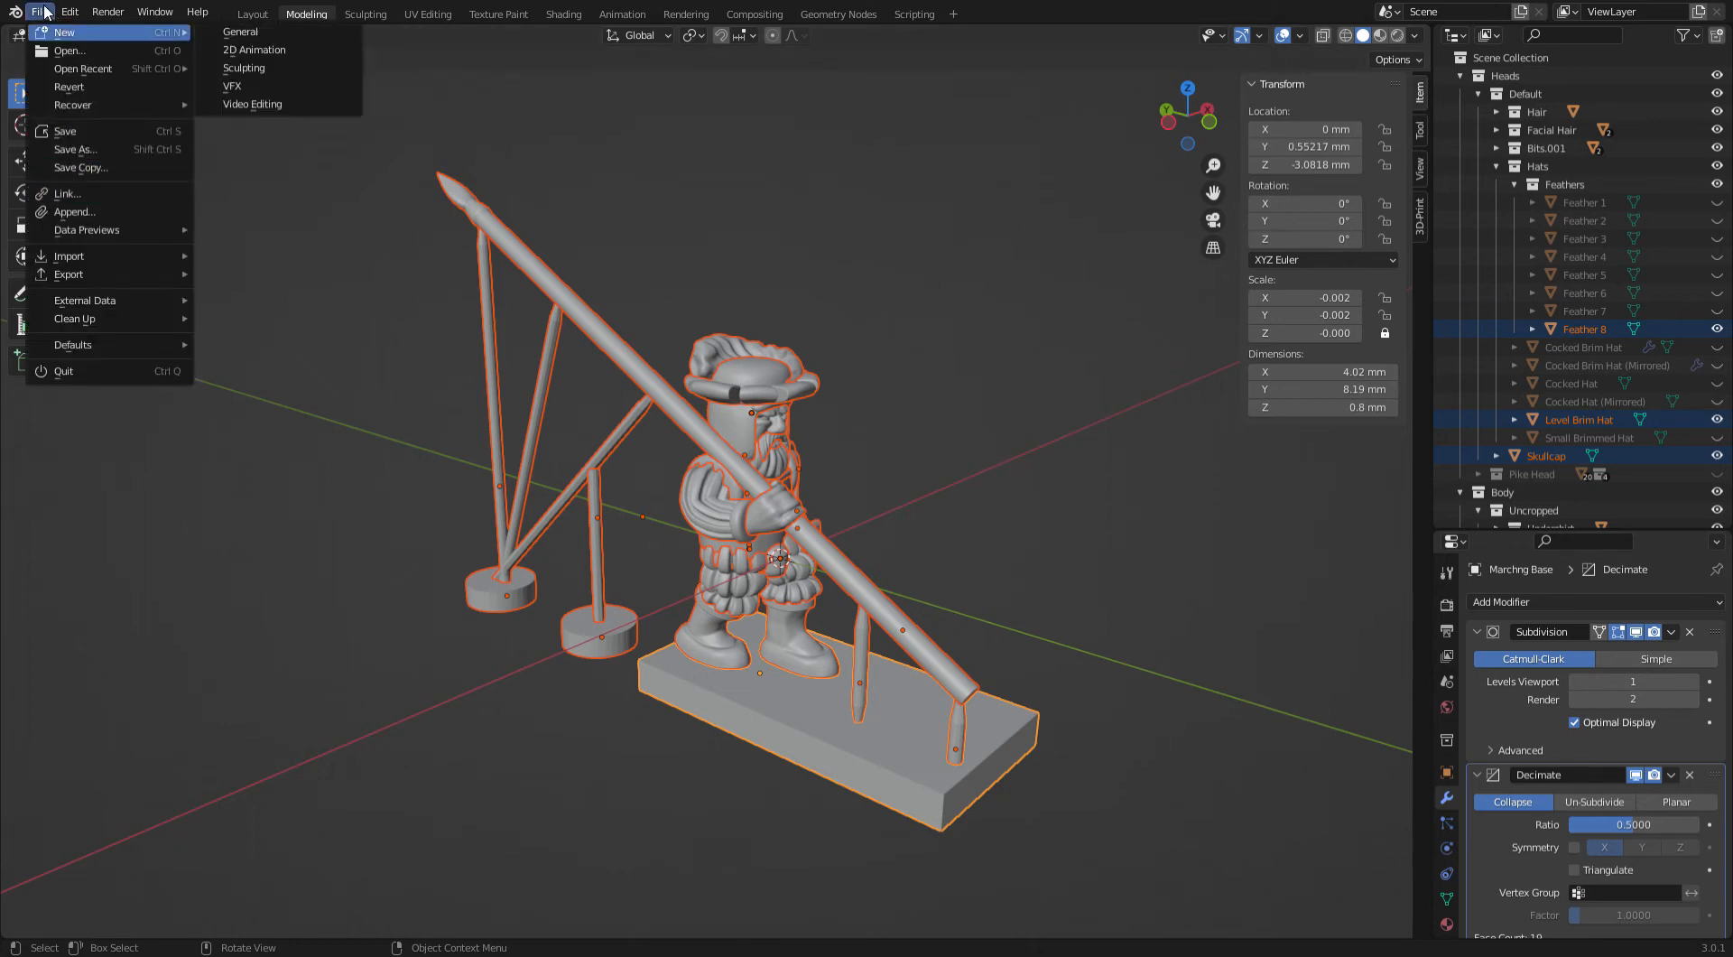
mouse_move(108, 285)
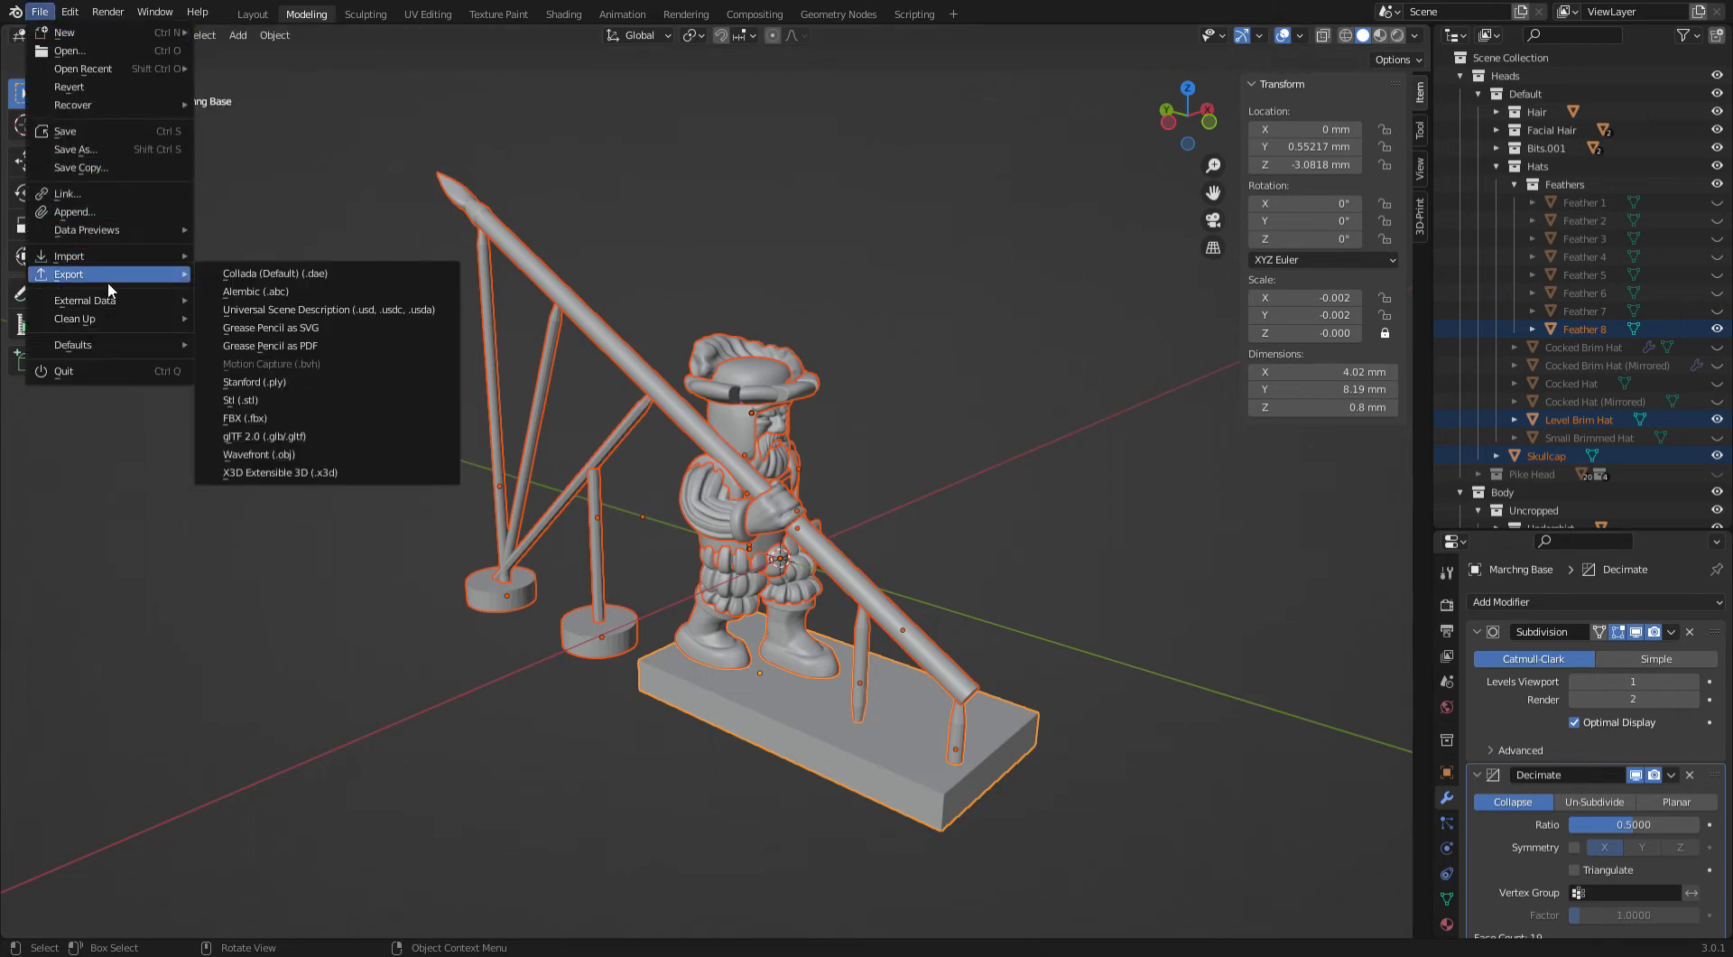
left_click(283, 401)
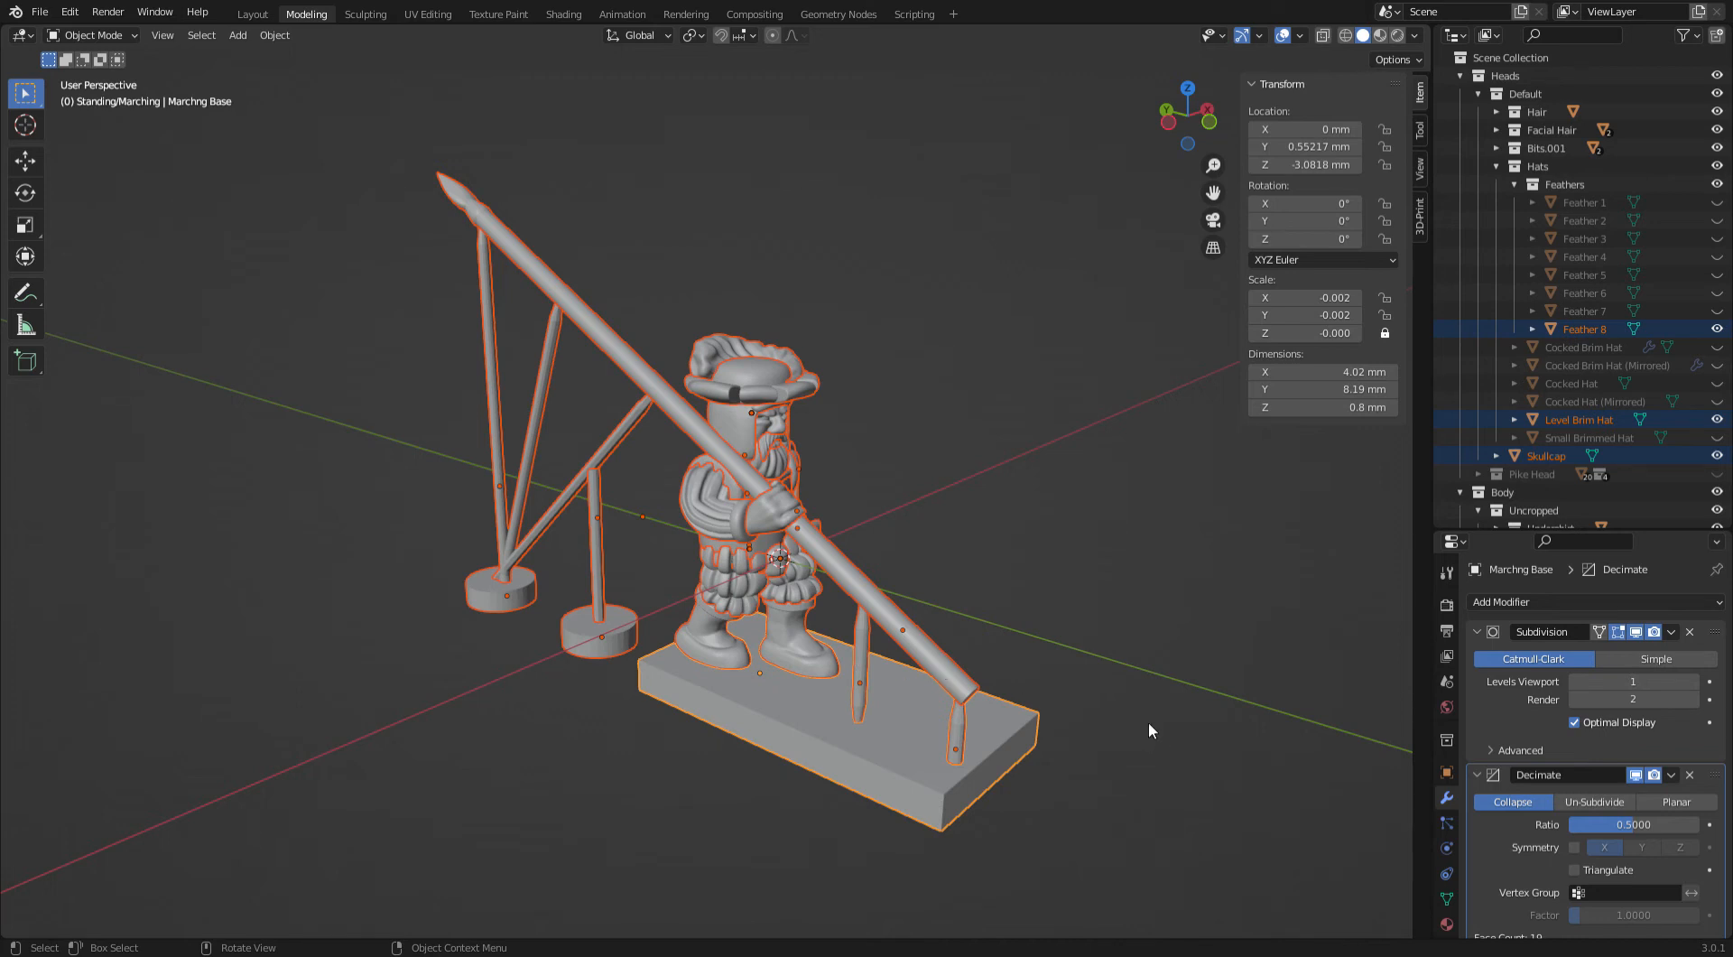
Hide the Default head collection and clear the selection of the remaining parts
middle_click_drag(1118, 698, 1103, 683)
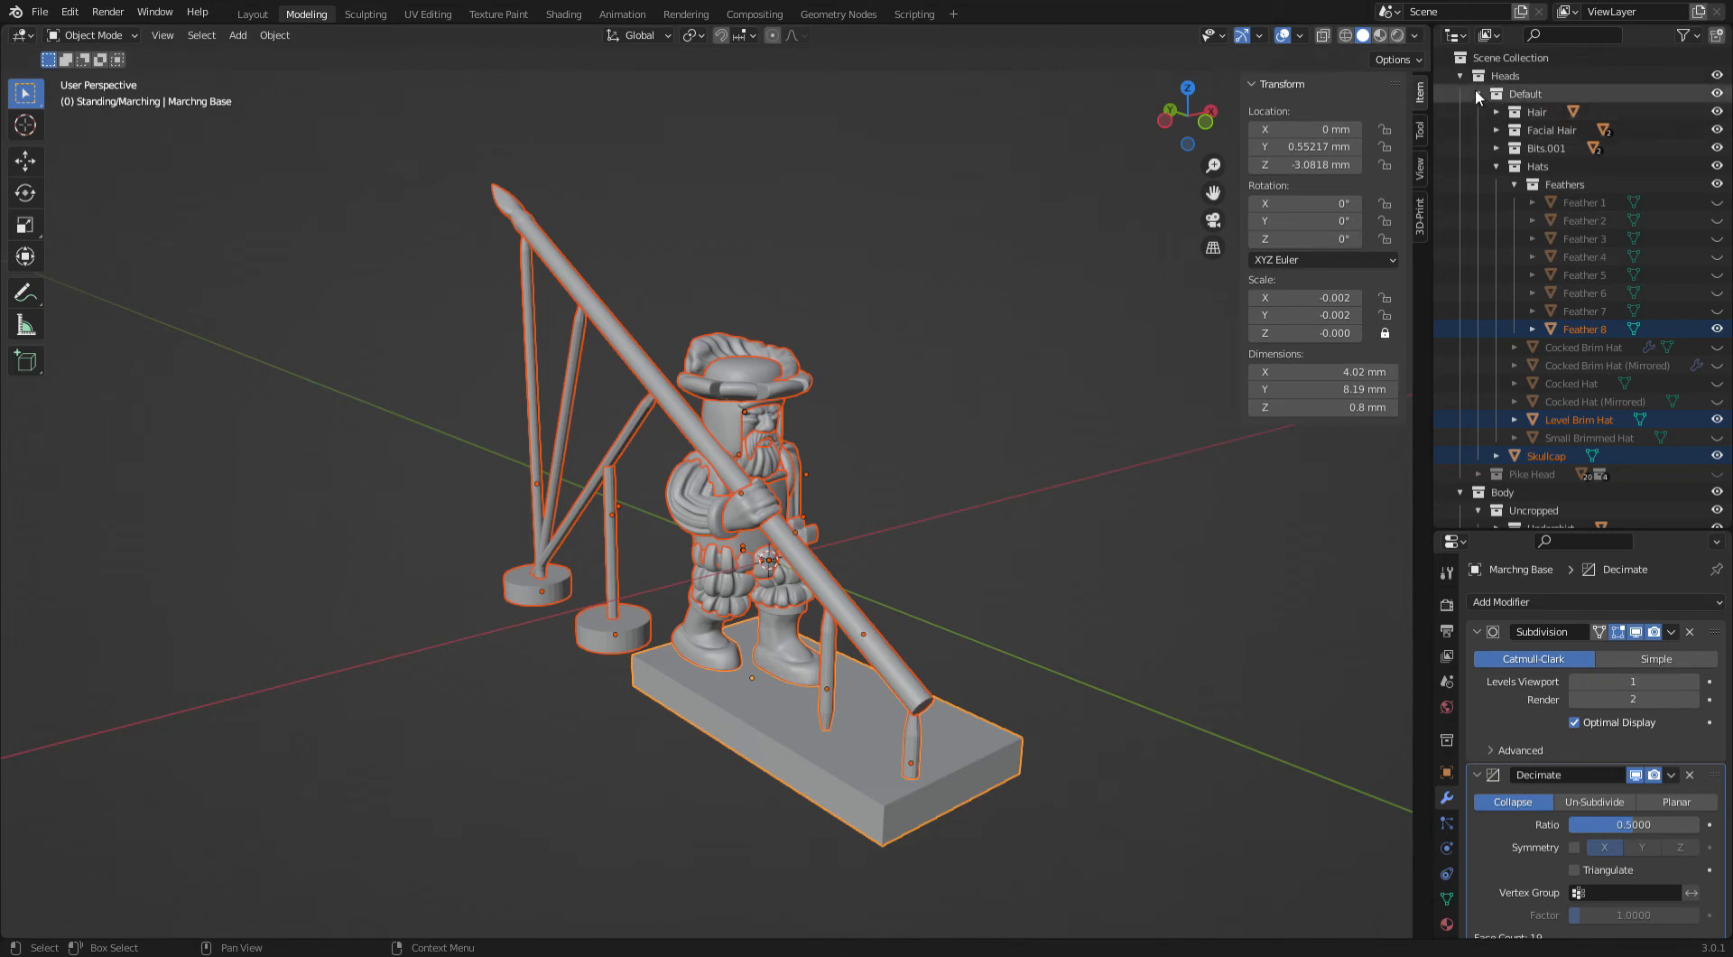
left_click(1717, 93)
scroll(1661, 252, "down", 4)
scroll(1652, 269, "down", 10)
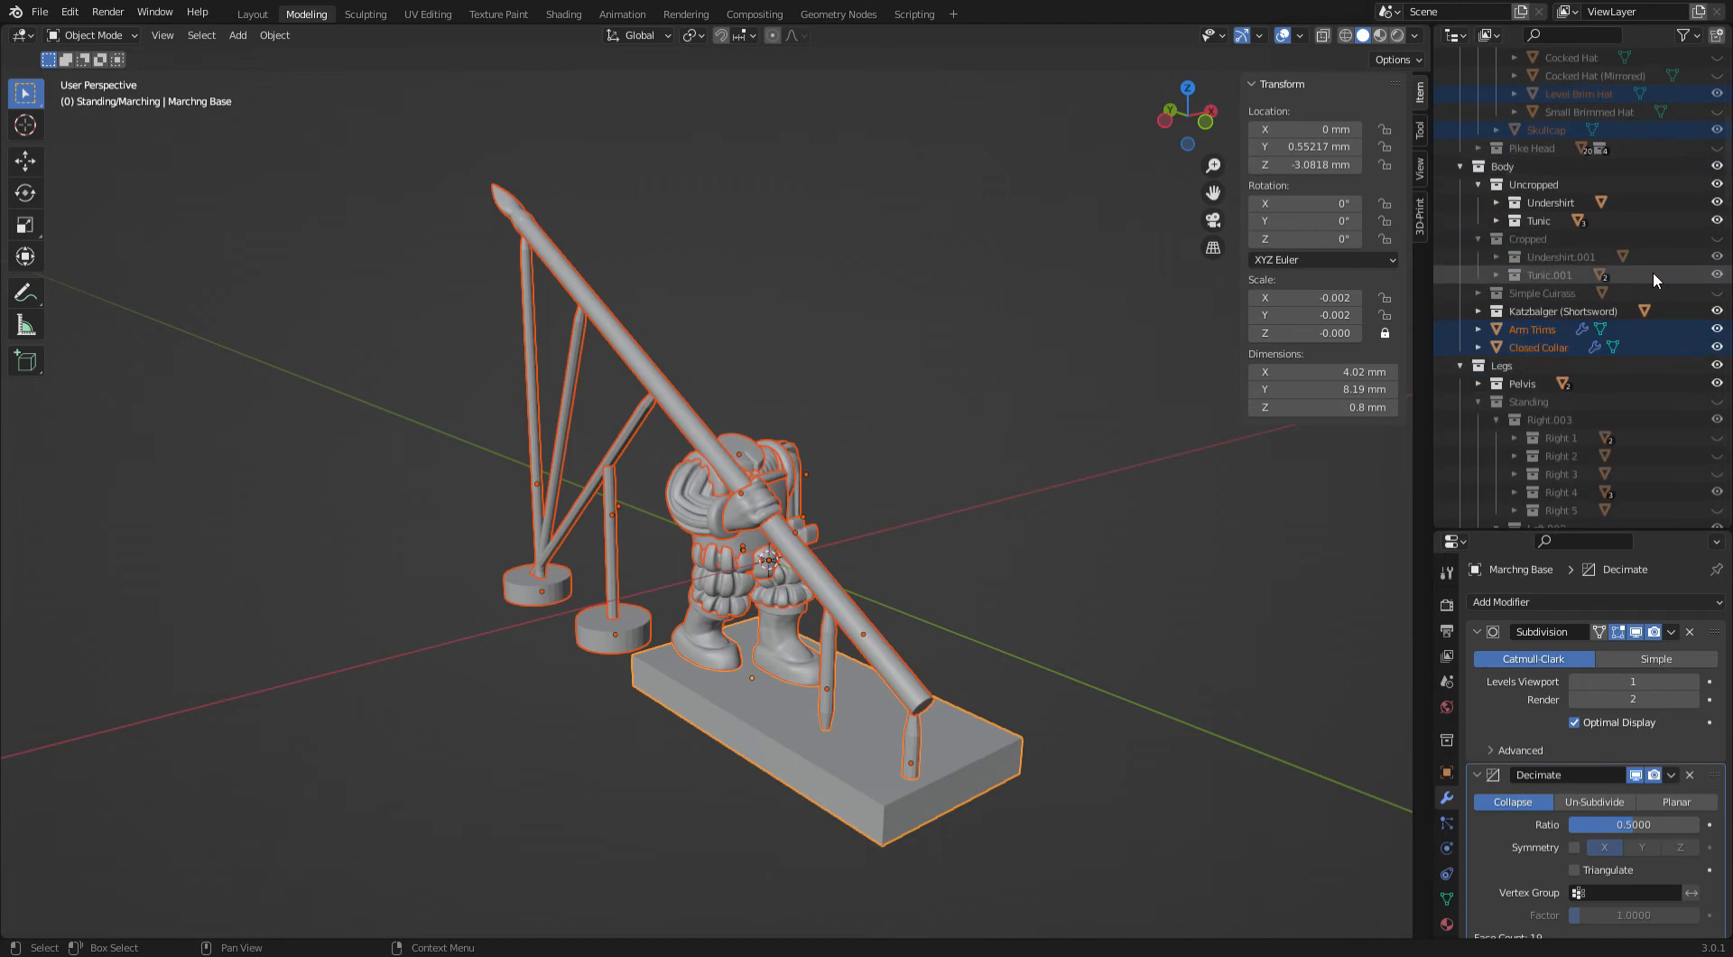
scroll(1646, 269, "down", 3)
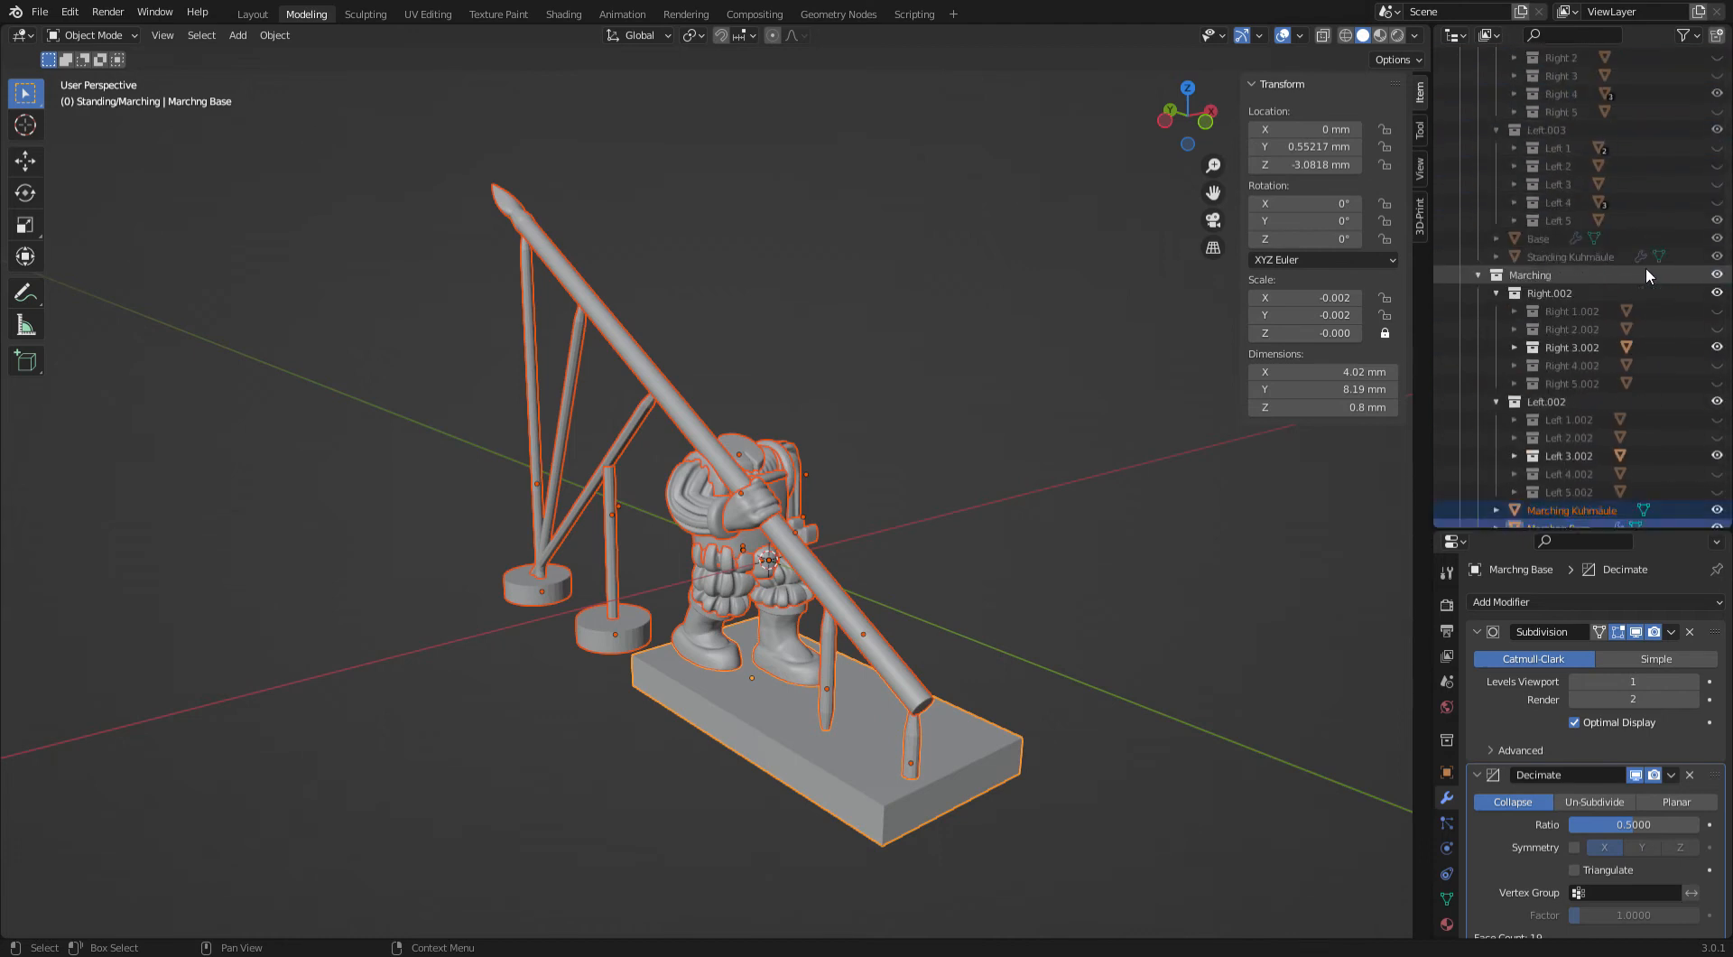
scroll(1652, 243, "up", 2)
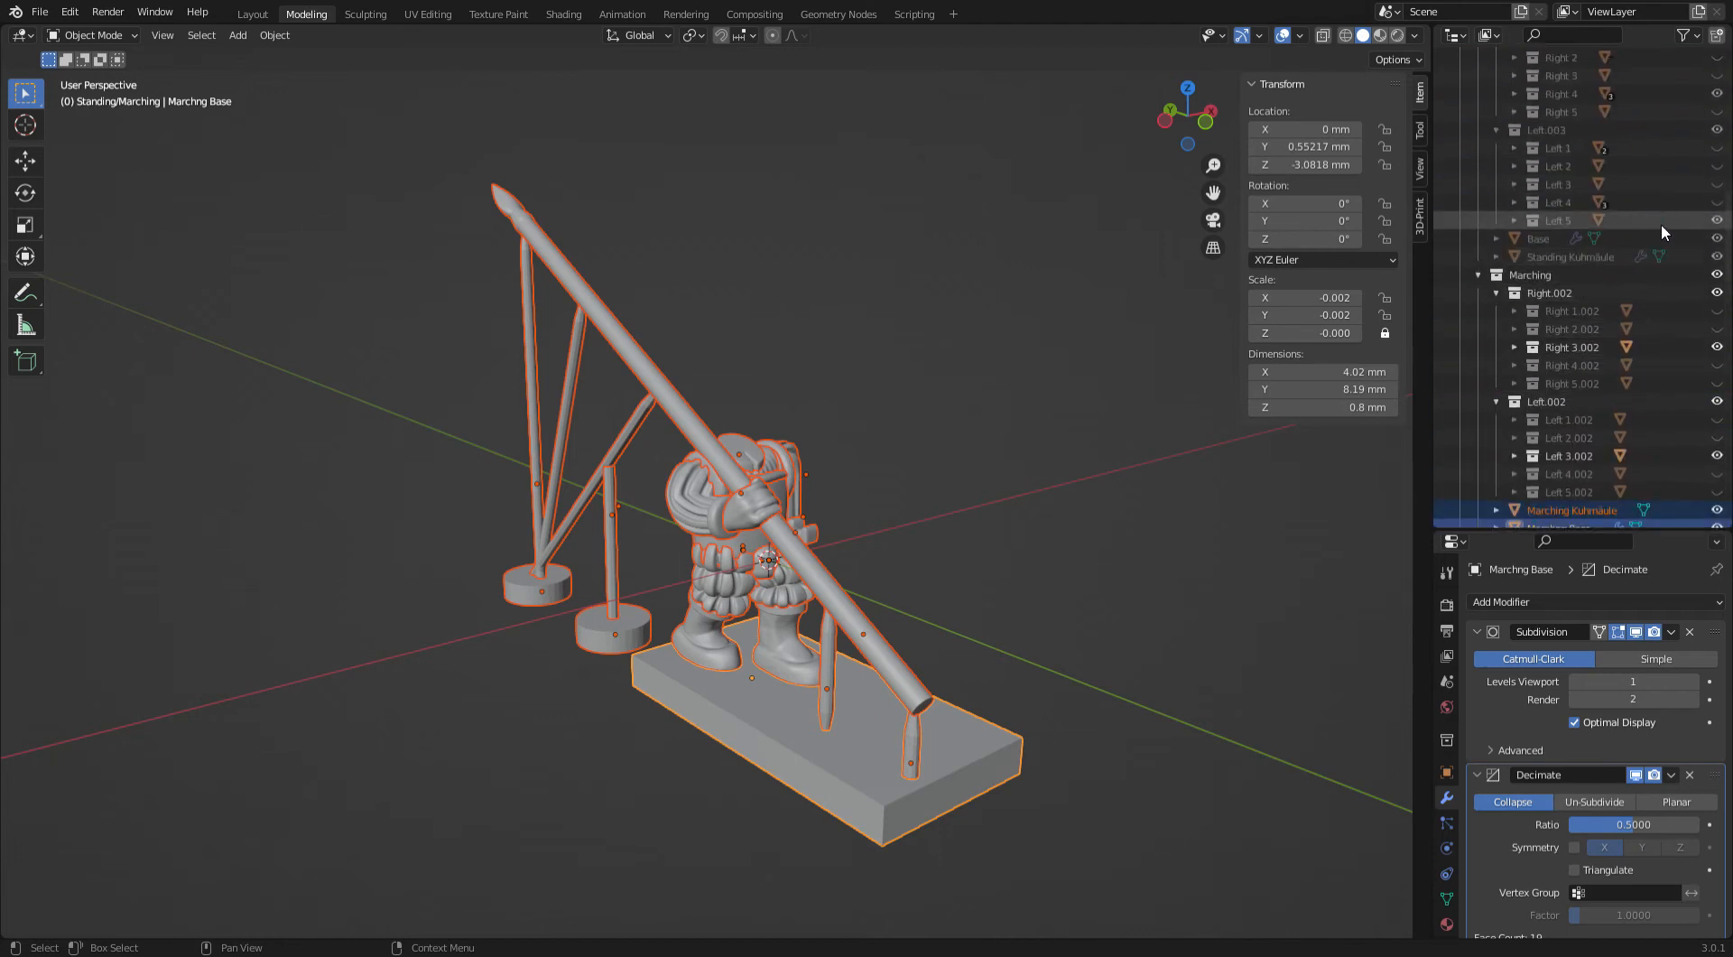
left_click(1150, 456)
Replace the Marching legs with the Braced legs by swapping the visibility of the two collections
scroll(1623, 316, "up", 7)
scroll(1622, 316, "down", 5)
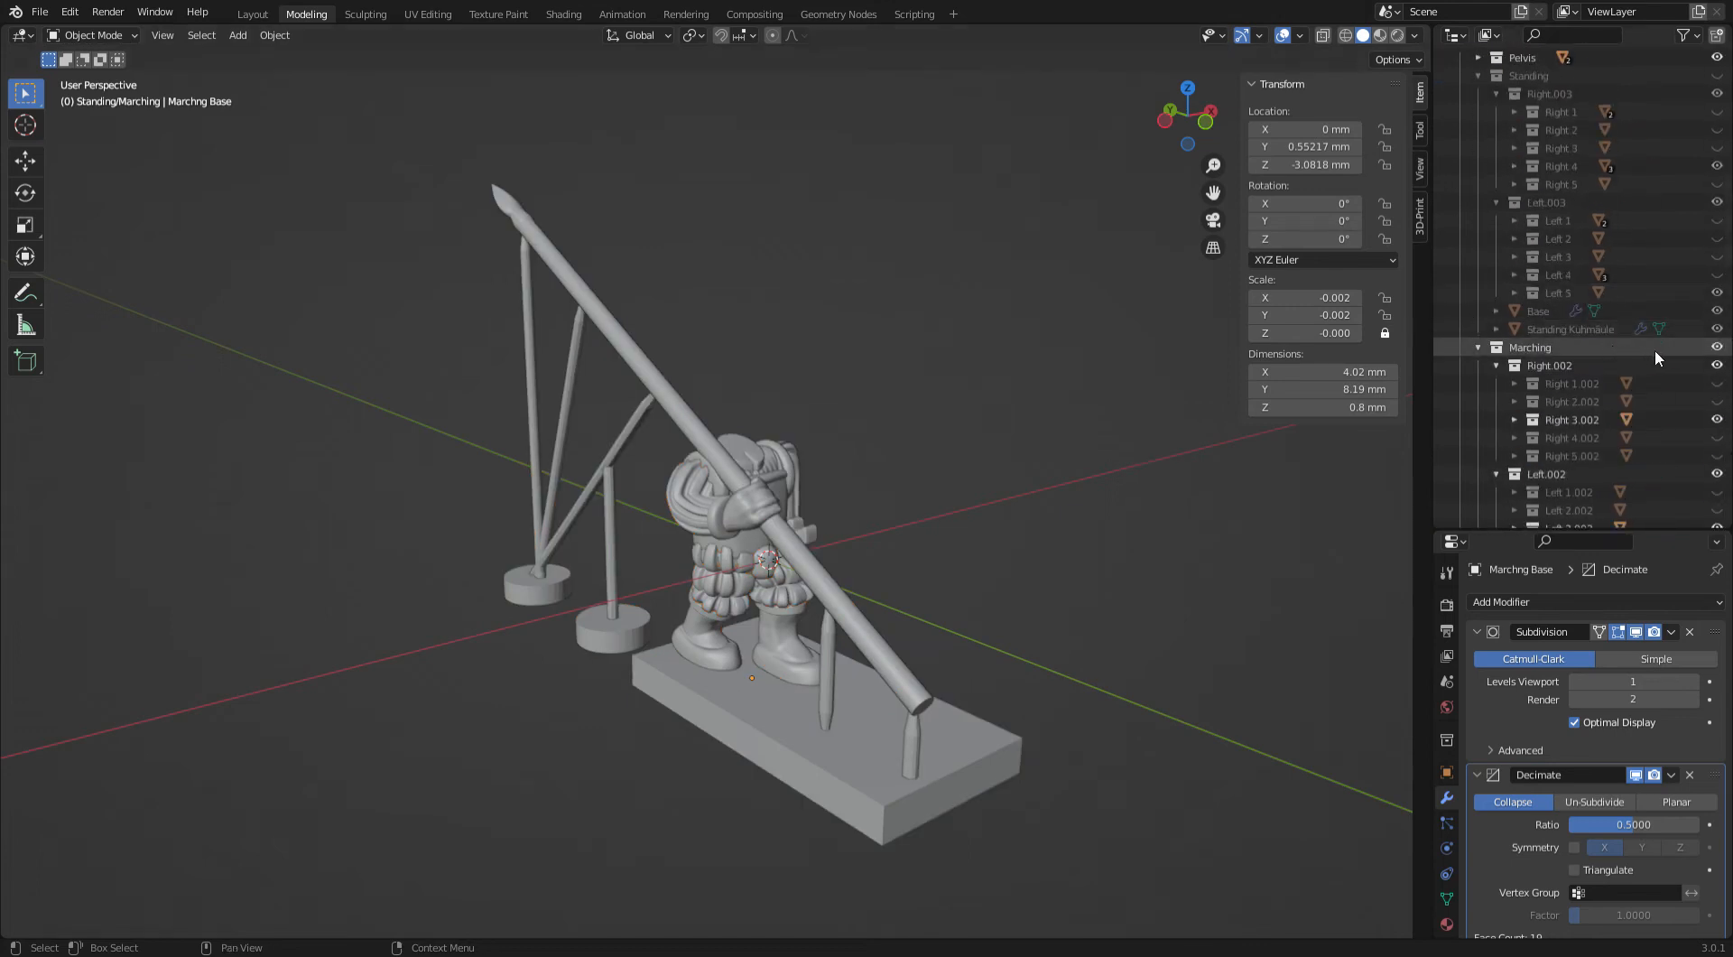
left_click(1716, 348)
scroll(1643, 327, "down", 5)
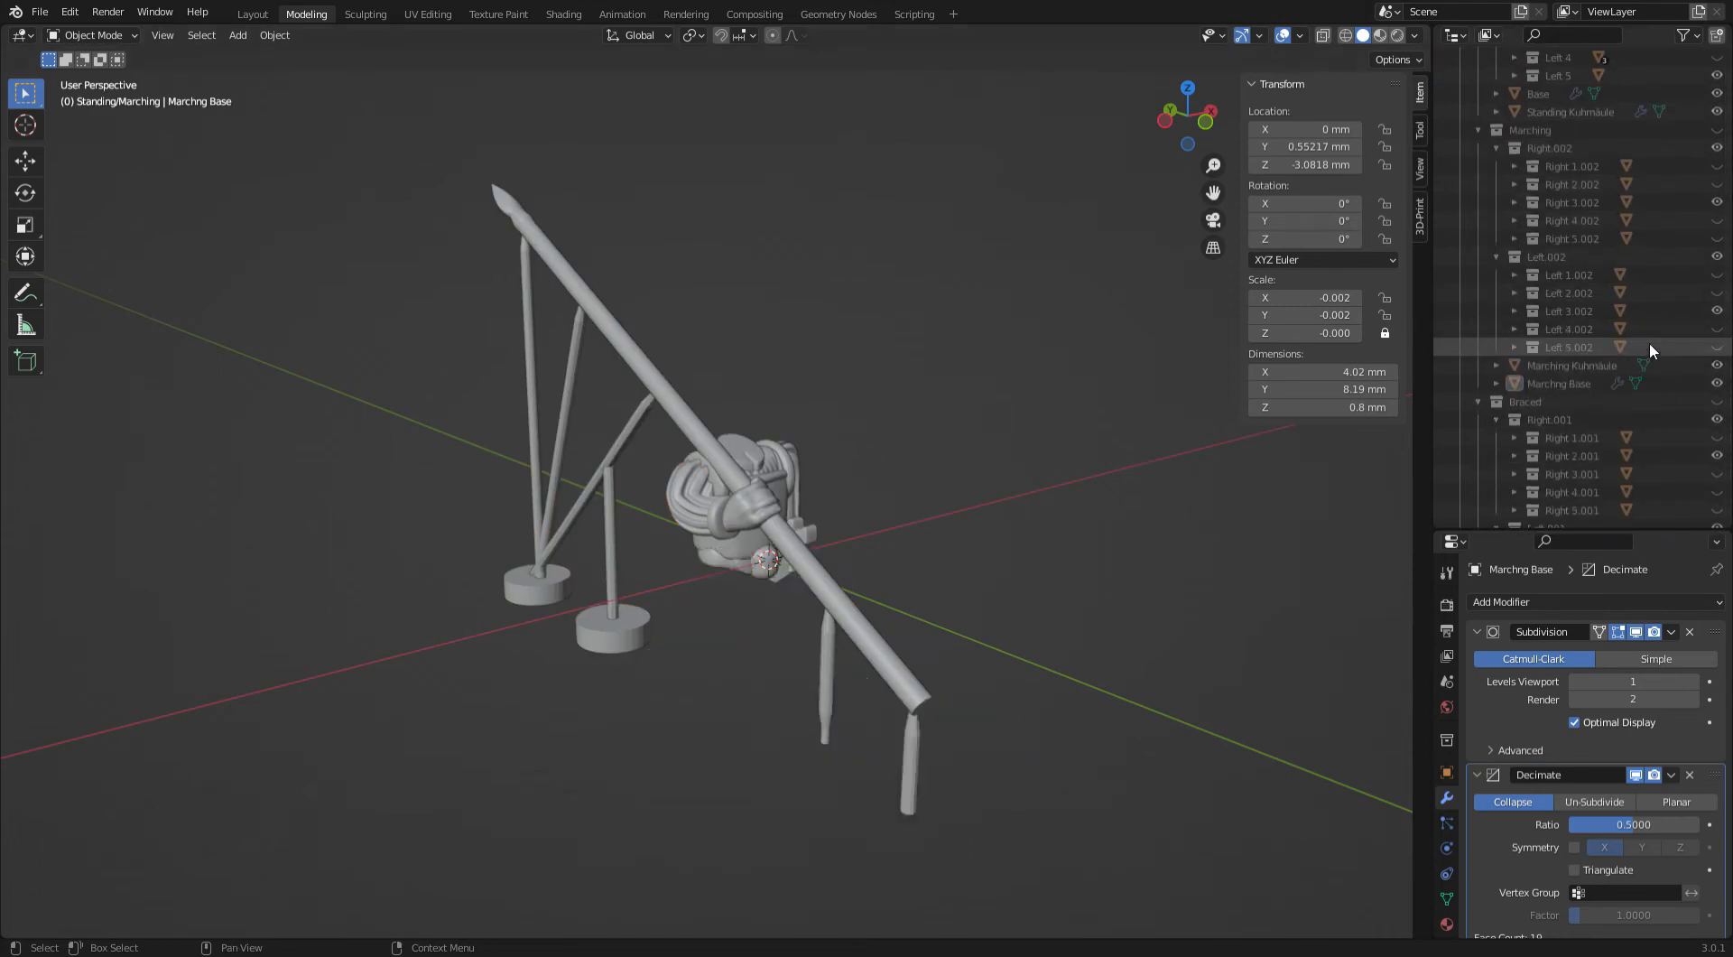
left_click(1716, 401)
scroll(1712, 403, "down", 2)
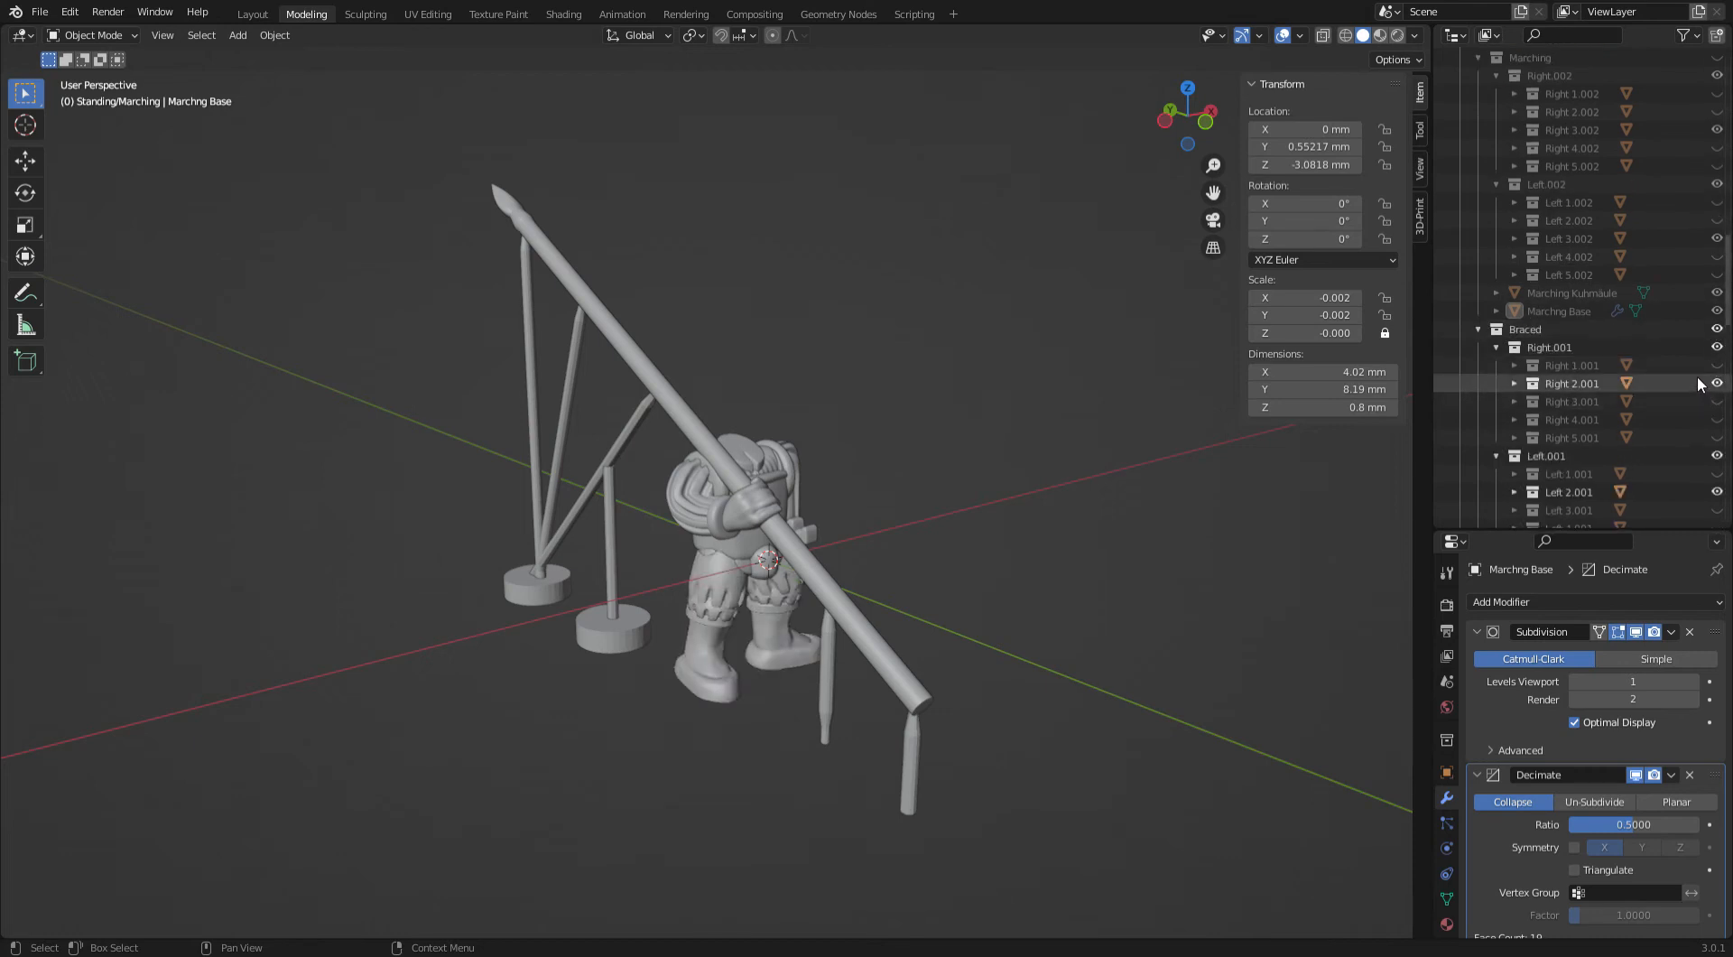
Replace the Standing/Marching pike pose with the Horizontal pike pose by swapping collection visibility
scroll(1695, 372, "down", 5)
scroll(1688, 361, "down", 6)
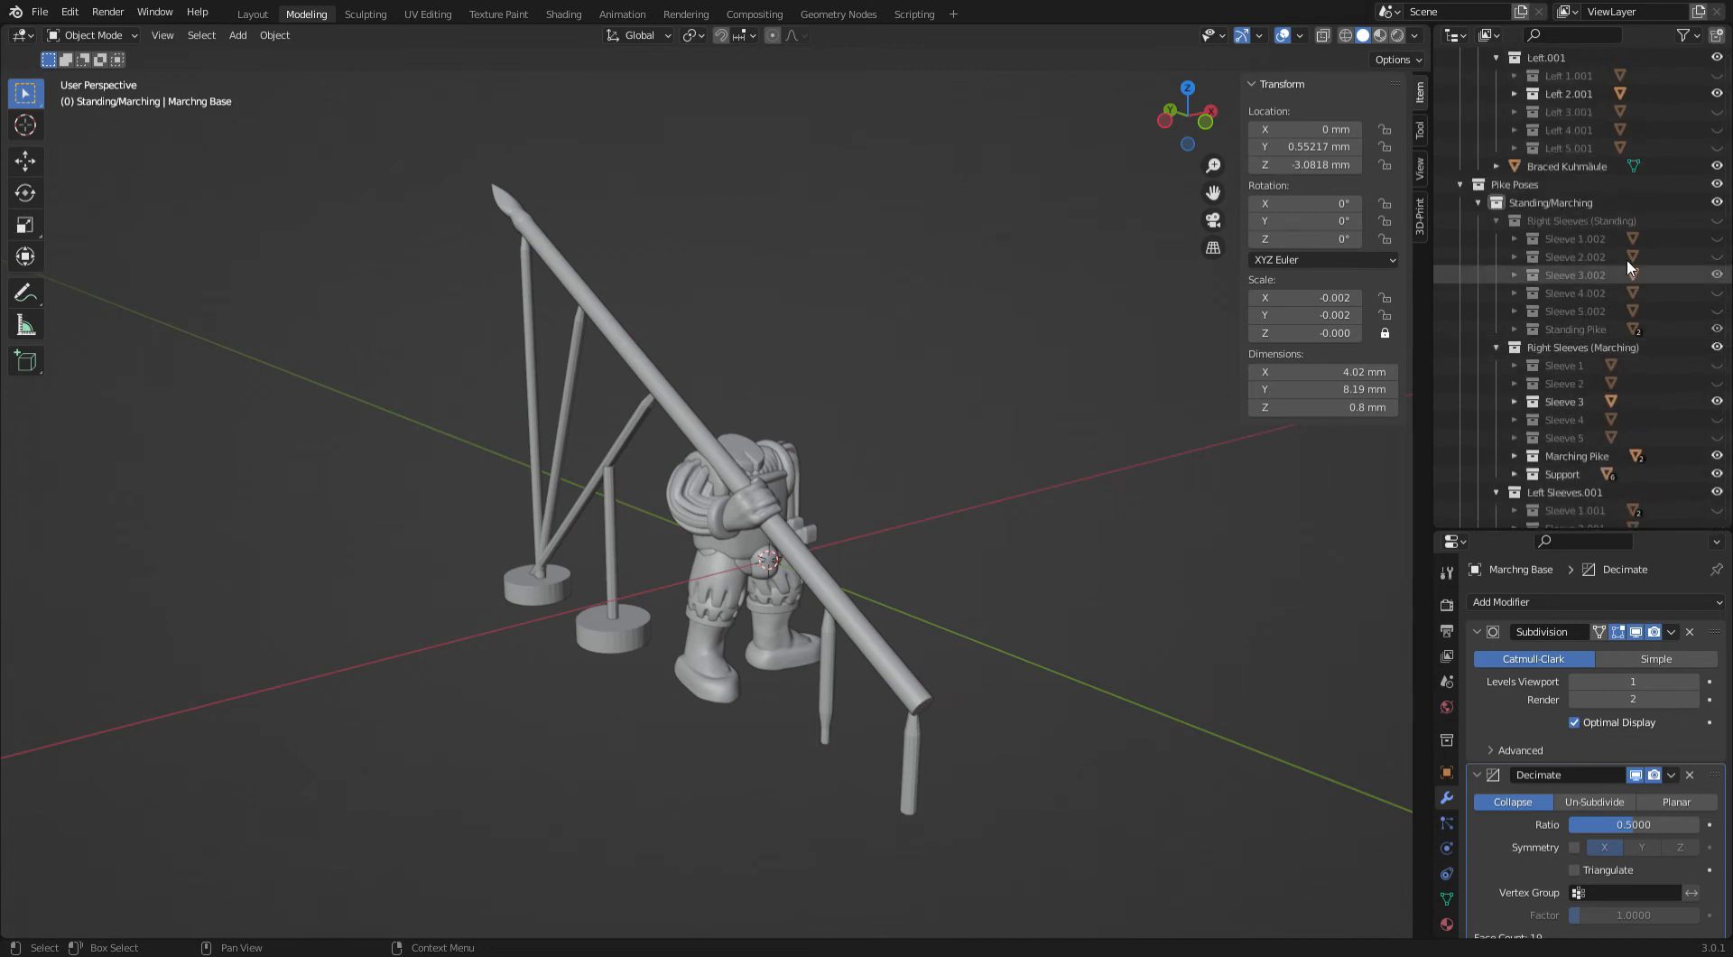
left_click(1717, 202)
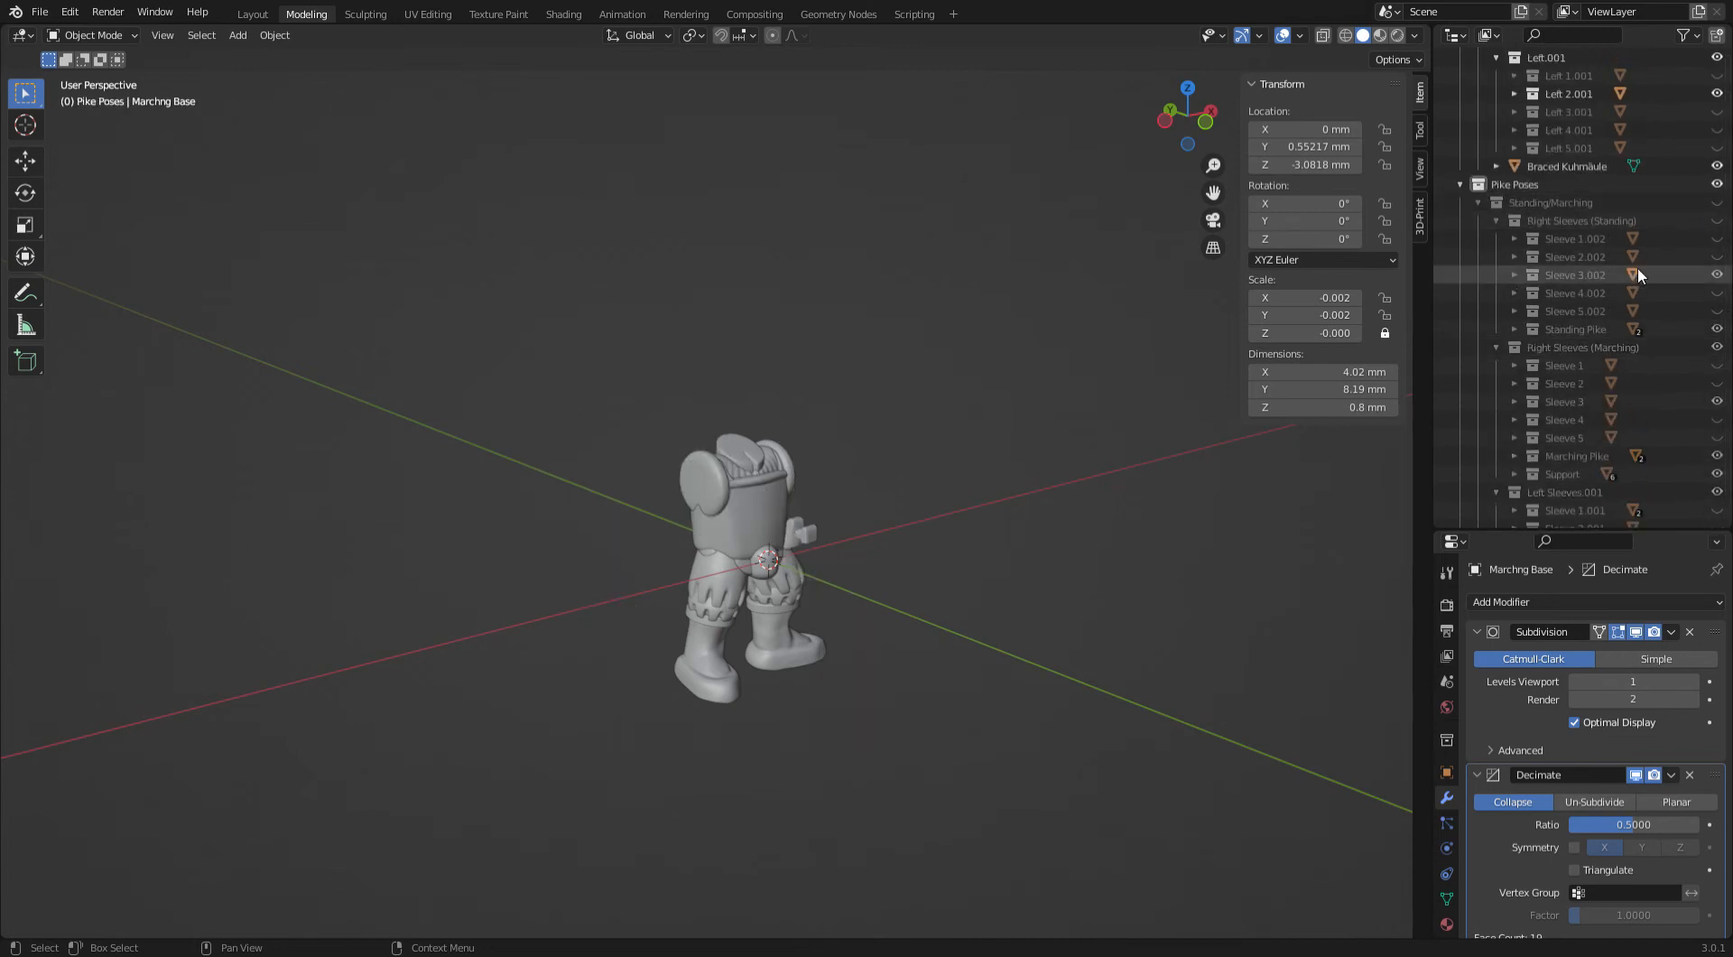
scroll(1625, 271, "down", 10)
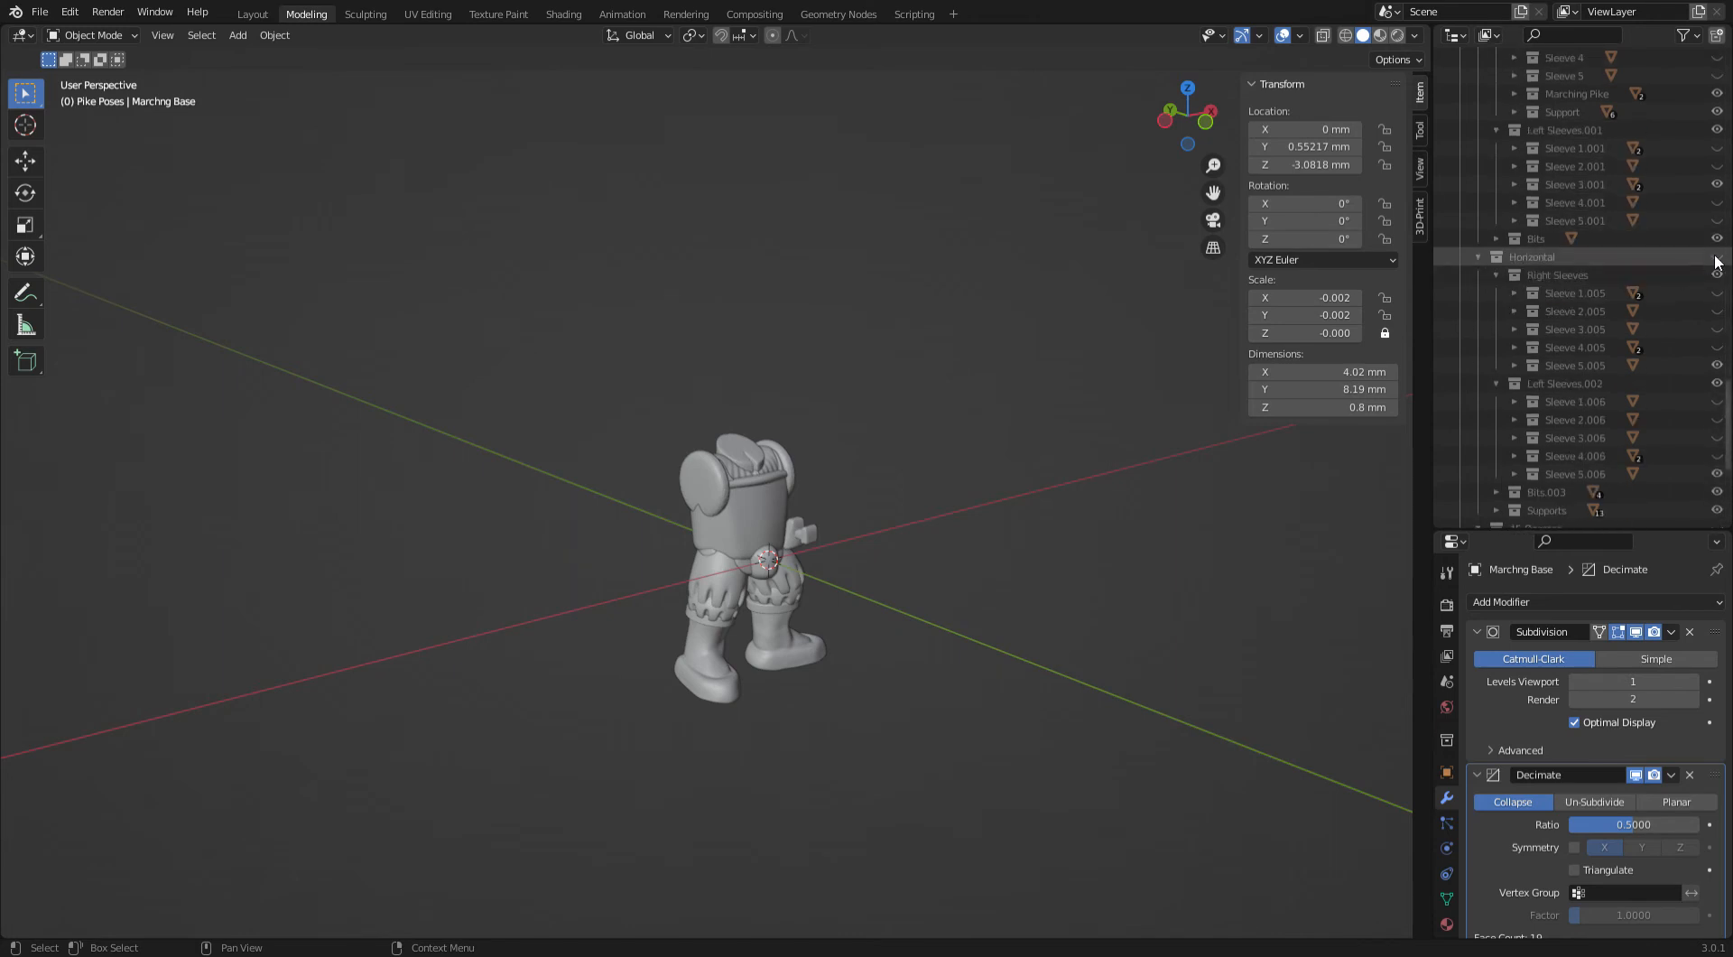
left_click(1717, 258)
middle_click_drag(1026, 490, 890, 472)
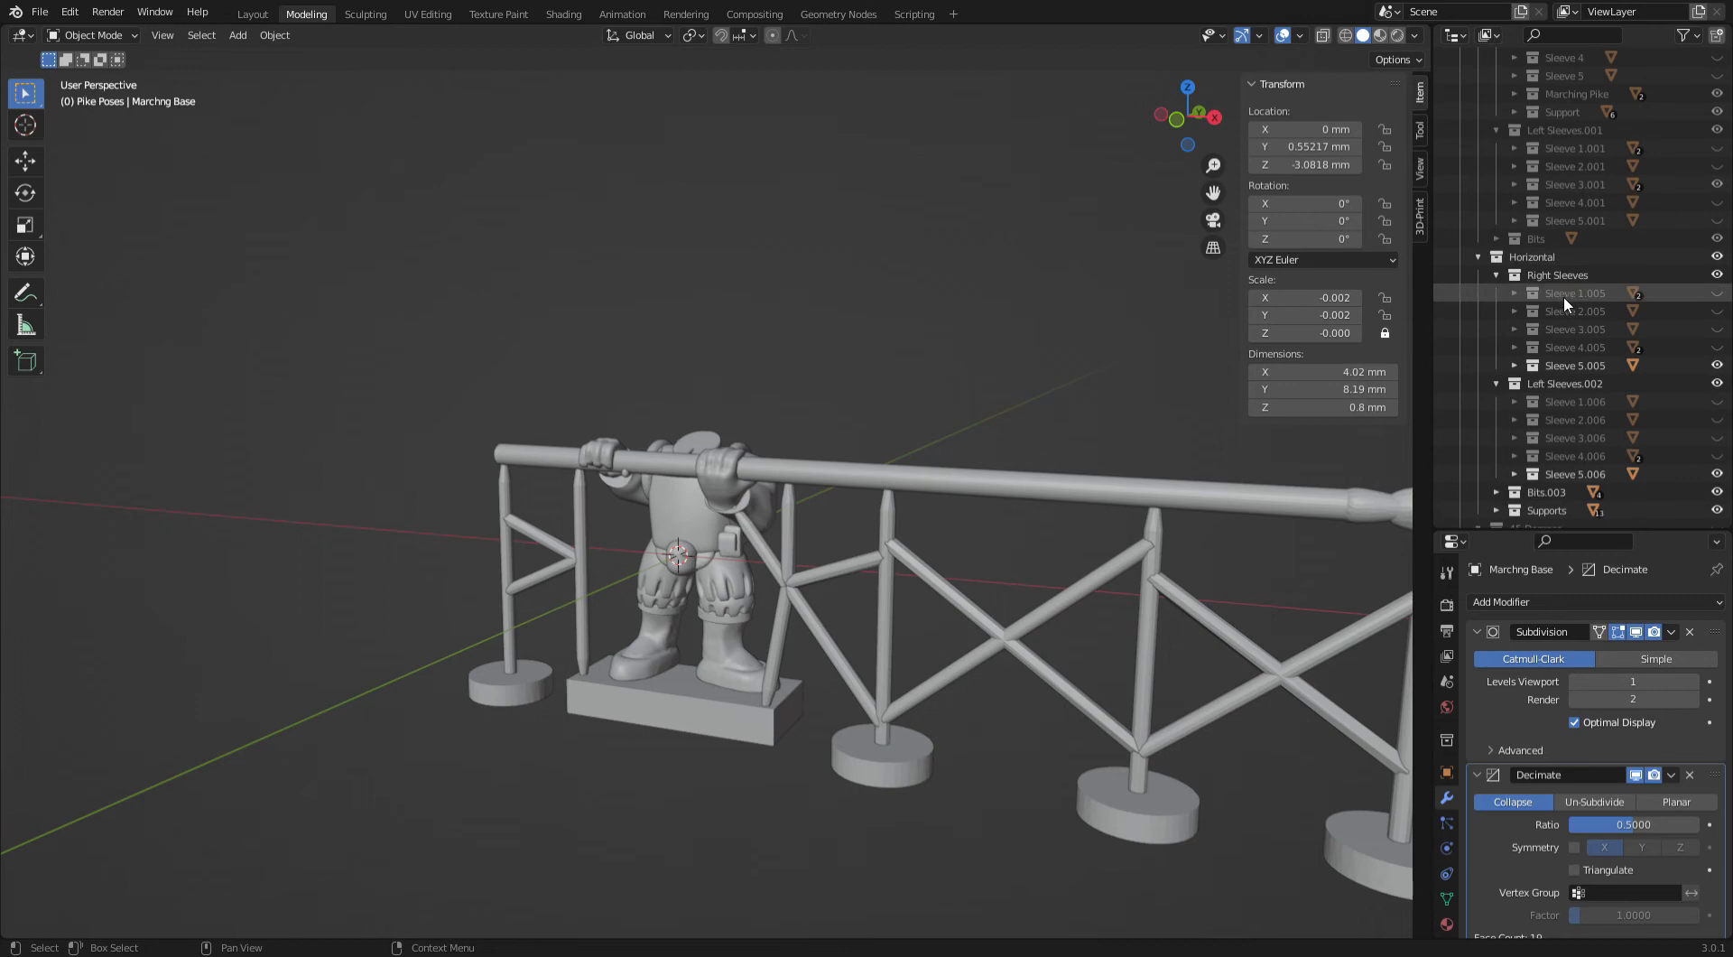
Hide Sleeve 5.005 in the Horizontal pose's Right Sleeves and view the figure from behind
scroll(1561, 261, "down", 1)
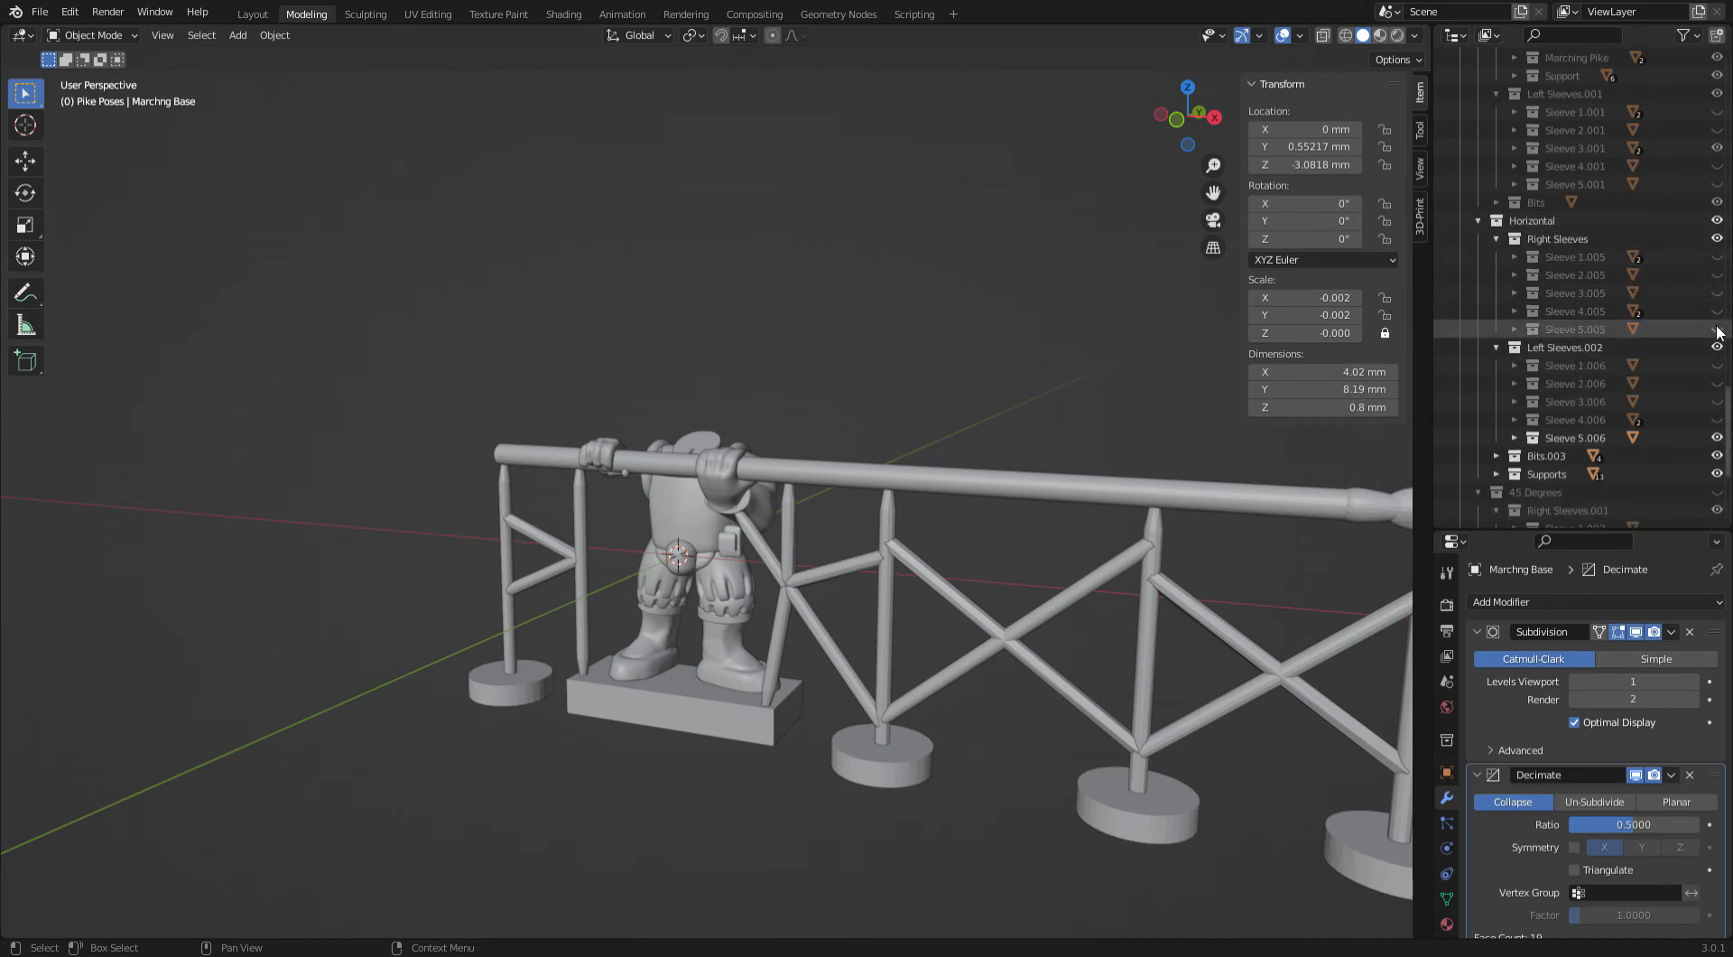
middle_click_drag(812, 433, 1129, 441)
scroll(1129, 442, "up", 2)
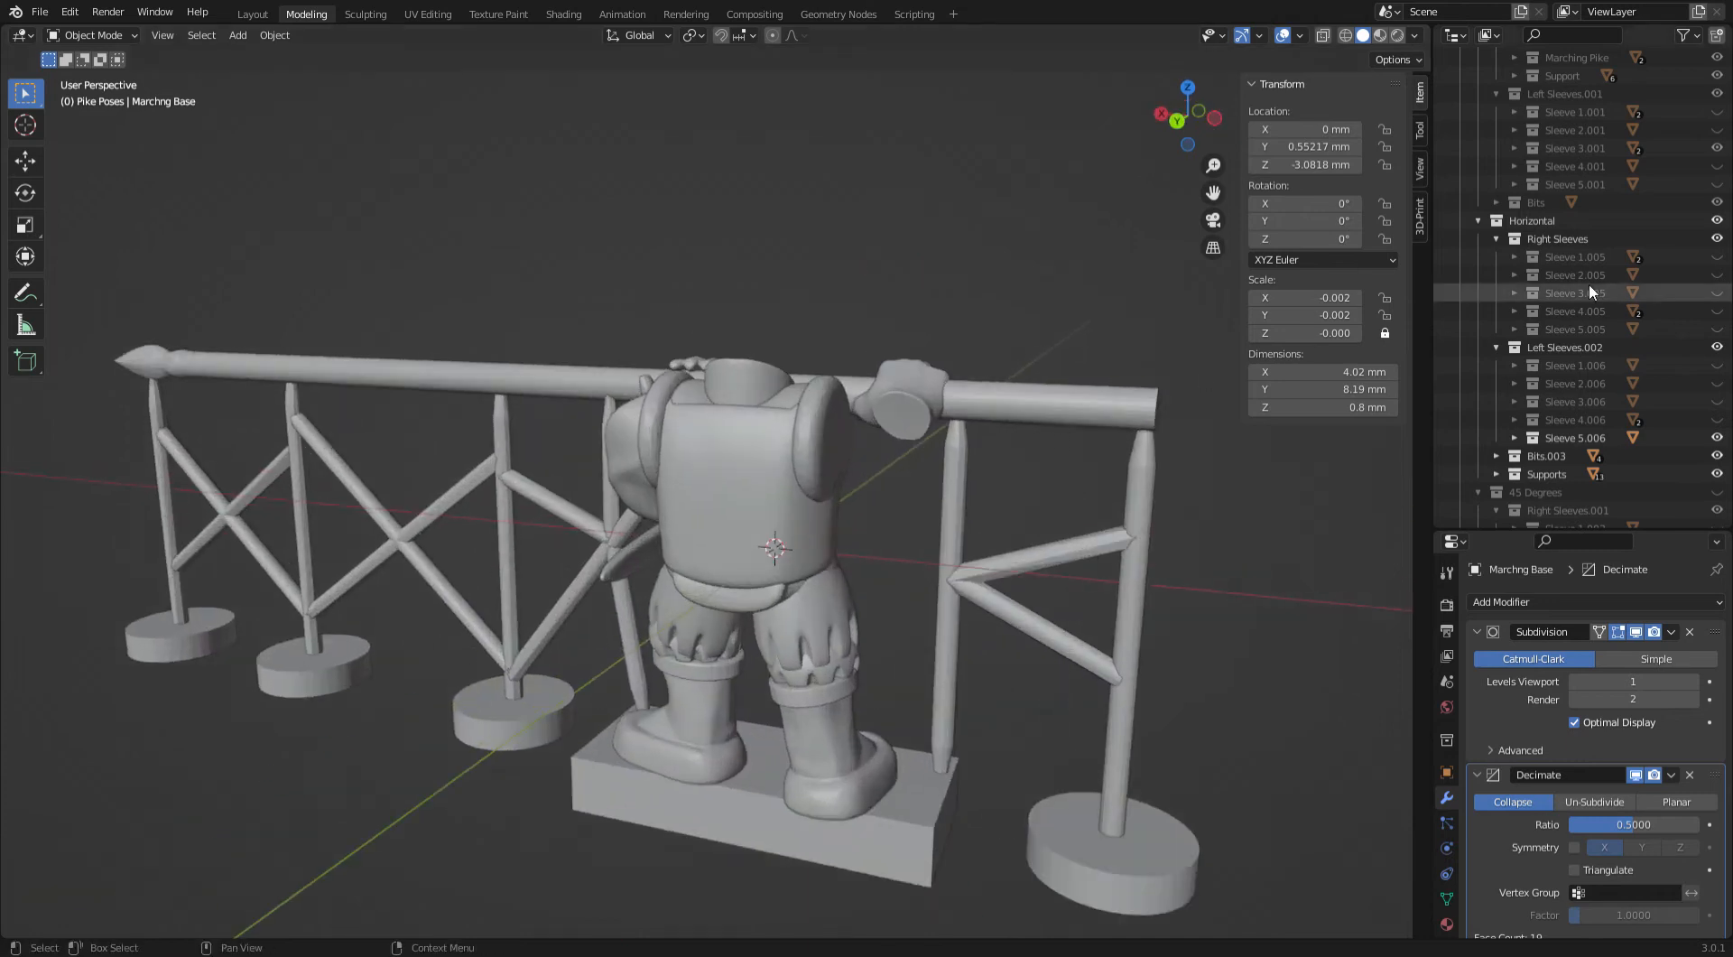
Preview right sleeves 1.005 through 5.005 on the Horizontal pose one at a time, hiding each again
left_click(1716, 256)
left_click(1716, 256)
left_click(1717, 274)
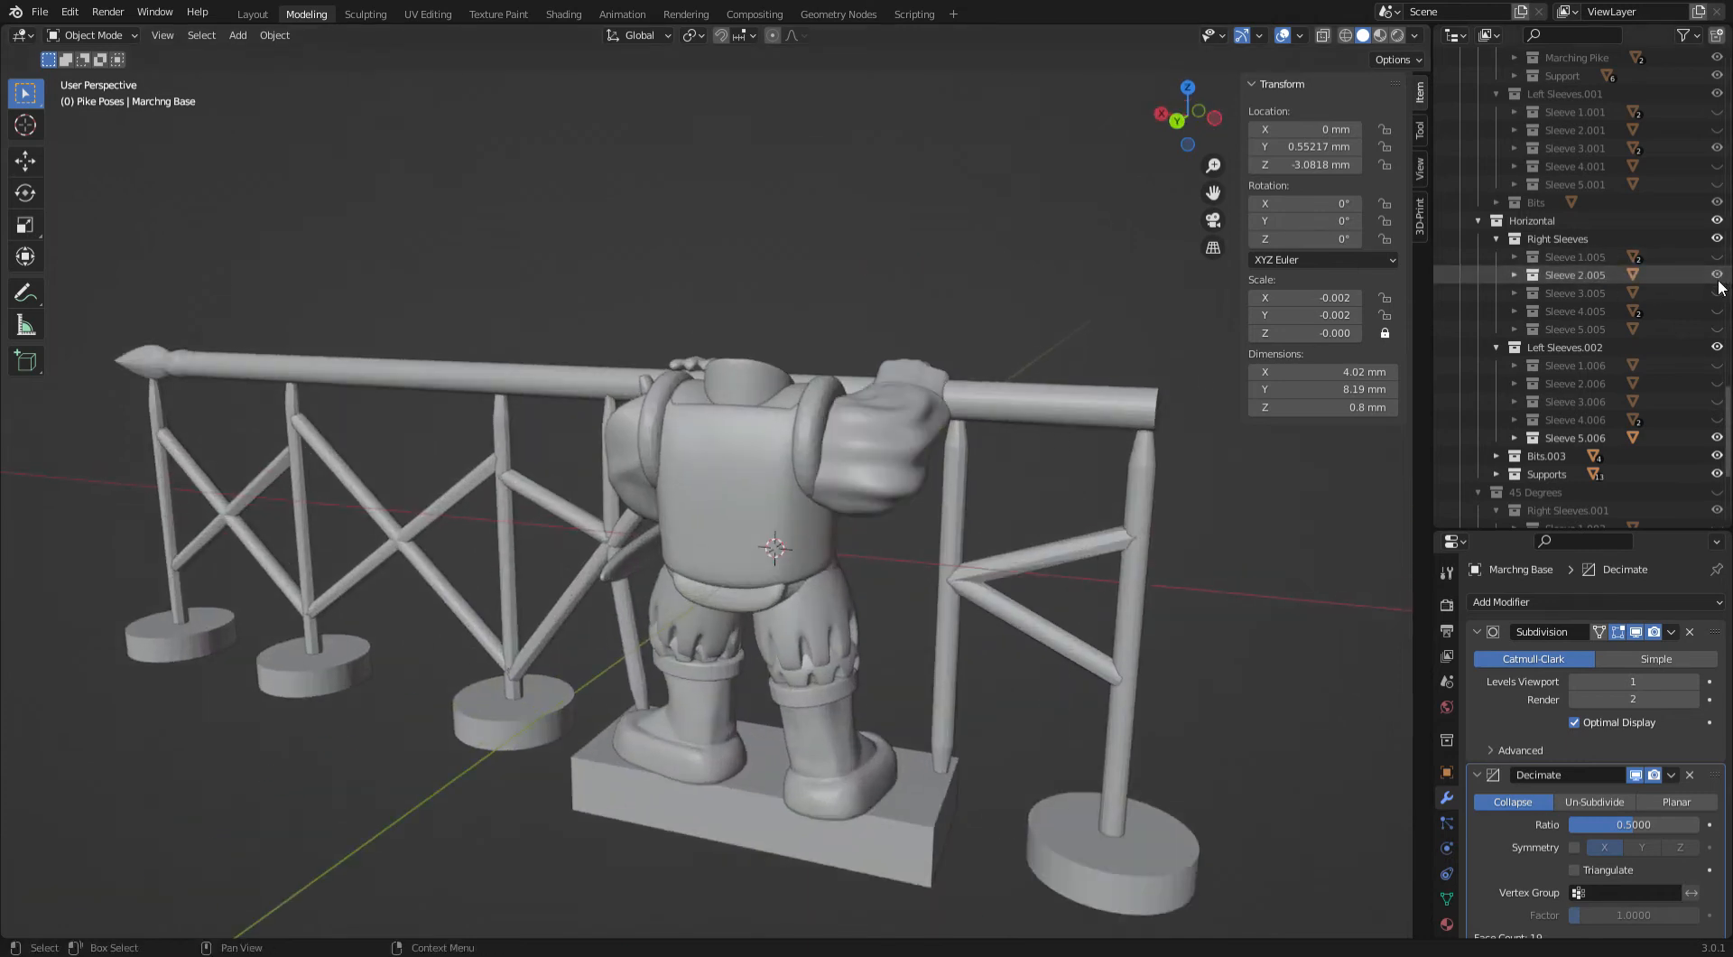
left_click(1717, 274)
left_click(1717, 292)
left_click(1717, 292)
left_click(1717, 311)
left_click(1717, 310)
left_click(1717, 328)
left_click(1717, 328)
Preview right sleeves 4.005 down to 1.005 in reverse order, and check Sleeve 2.005 again from above
left_click(1716, 310)
left_click(1717, 310)
left_click(1717, 293)
left_click(1717, 292)
left_click(1717, 275)
left_click(1717, 274)
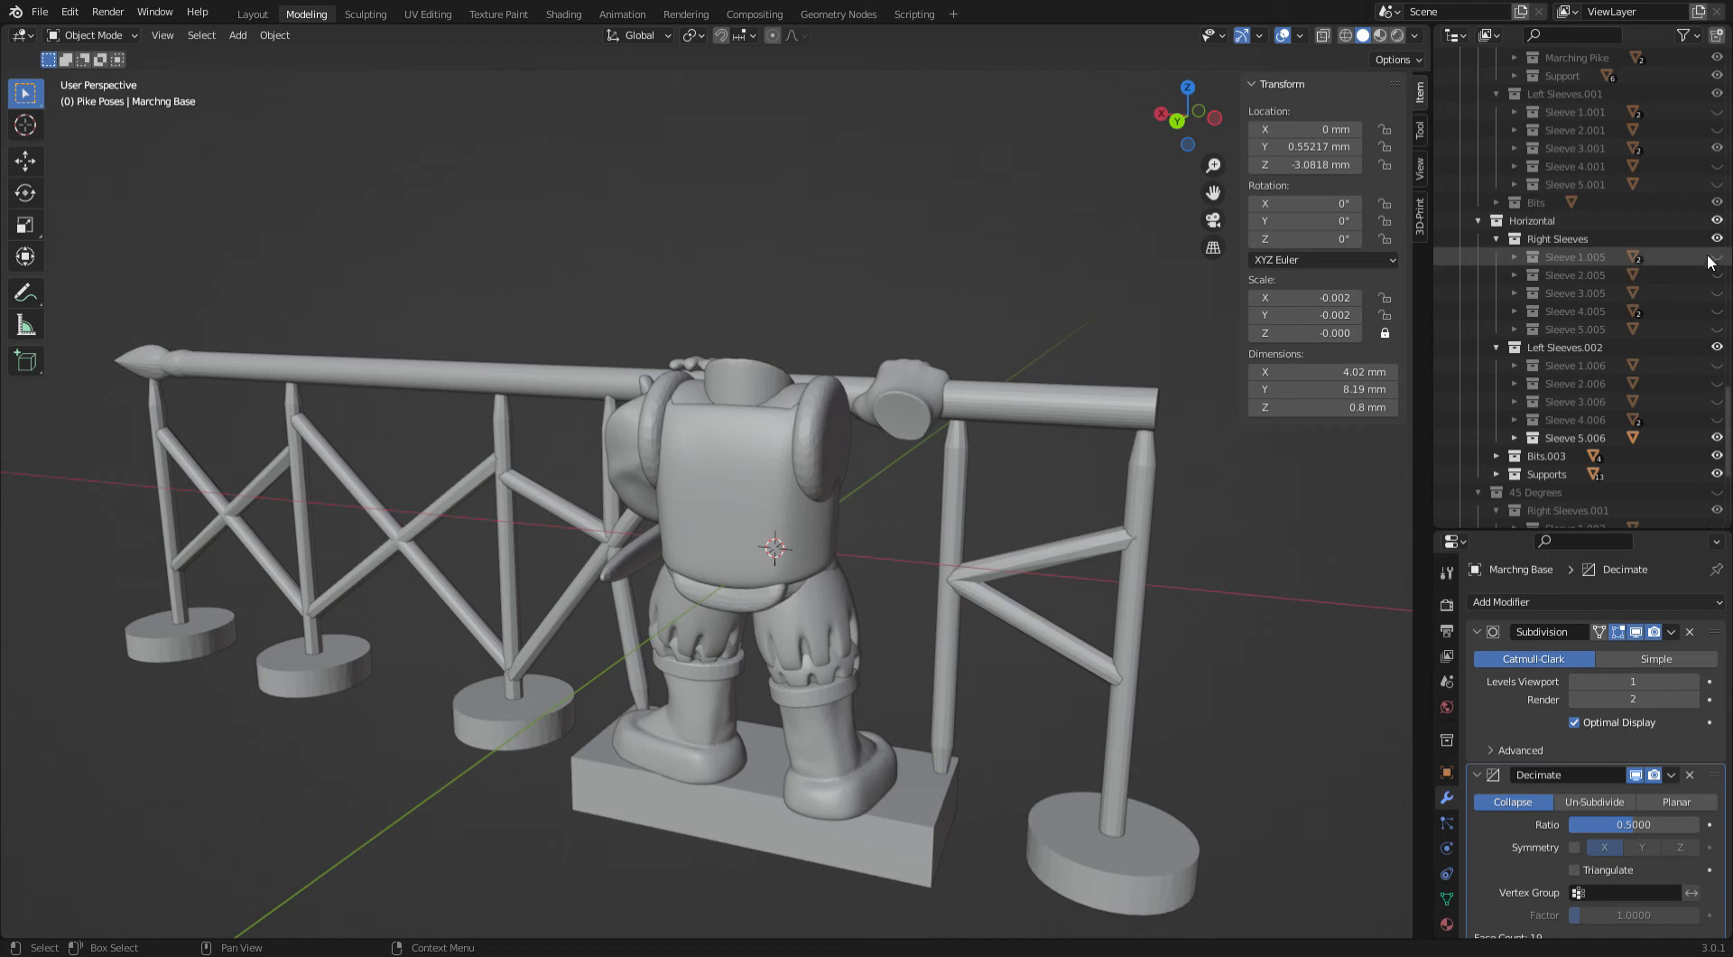
left_click(1717, 256)
left_click(1717, 257)
left_click(1717, 274)
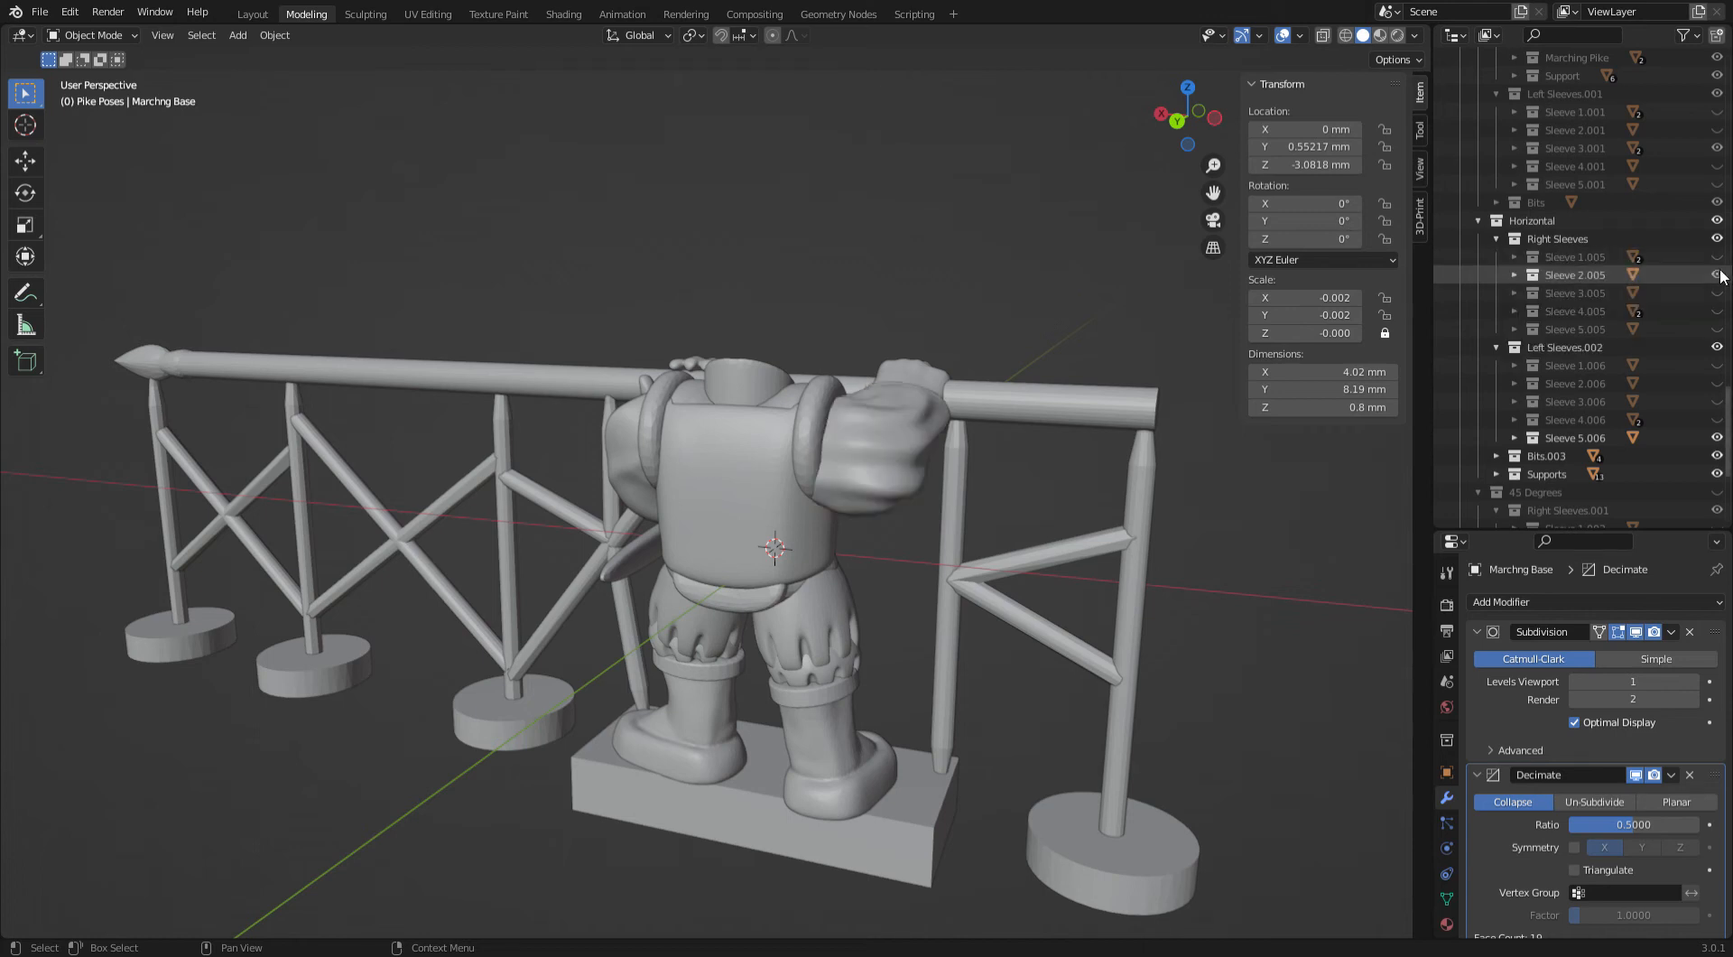
middle_click_drag(806, 440, 803, 521)
left_click(1716, 275)
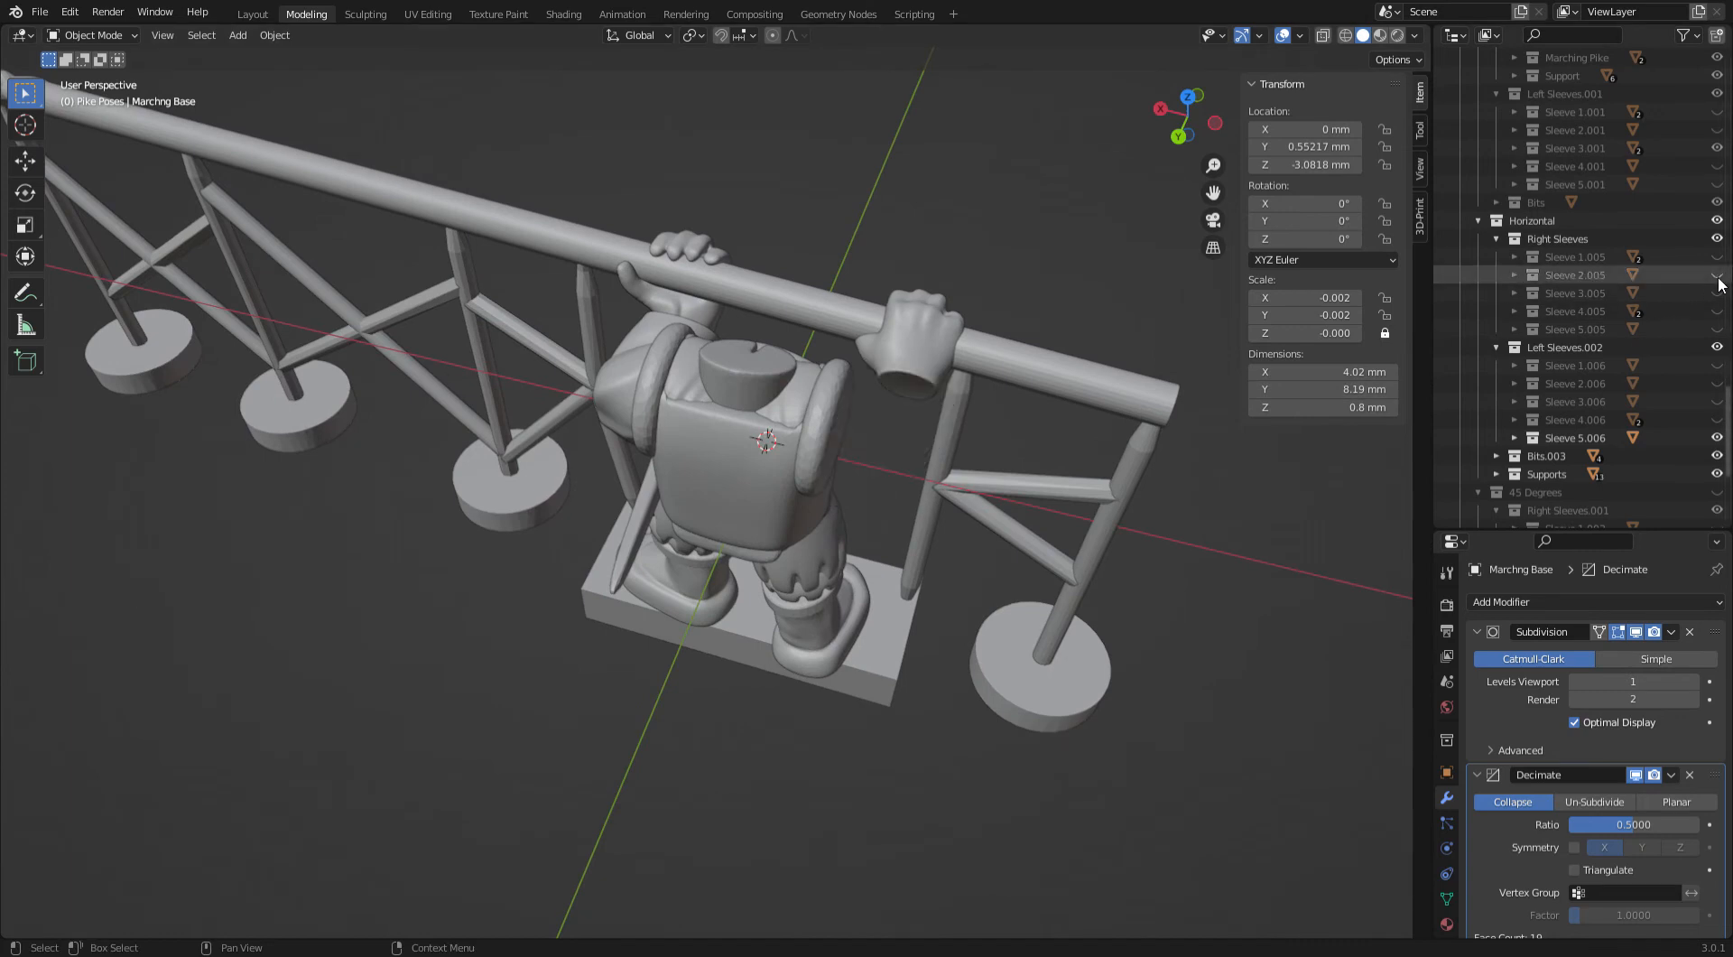
Show Sleeve 4.005 as the right sleeve and select the plain left sleeve
left_click(1717, 311)
middle_click_drag(1128, 370, 918, 476)
left_click(559, 472)
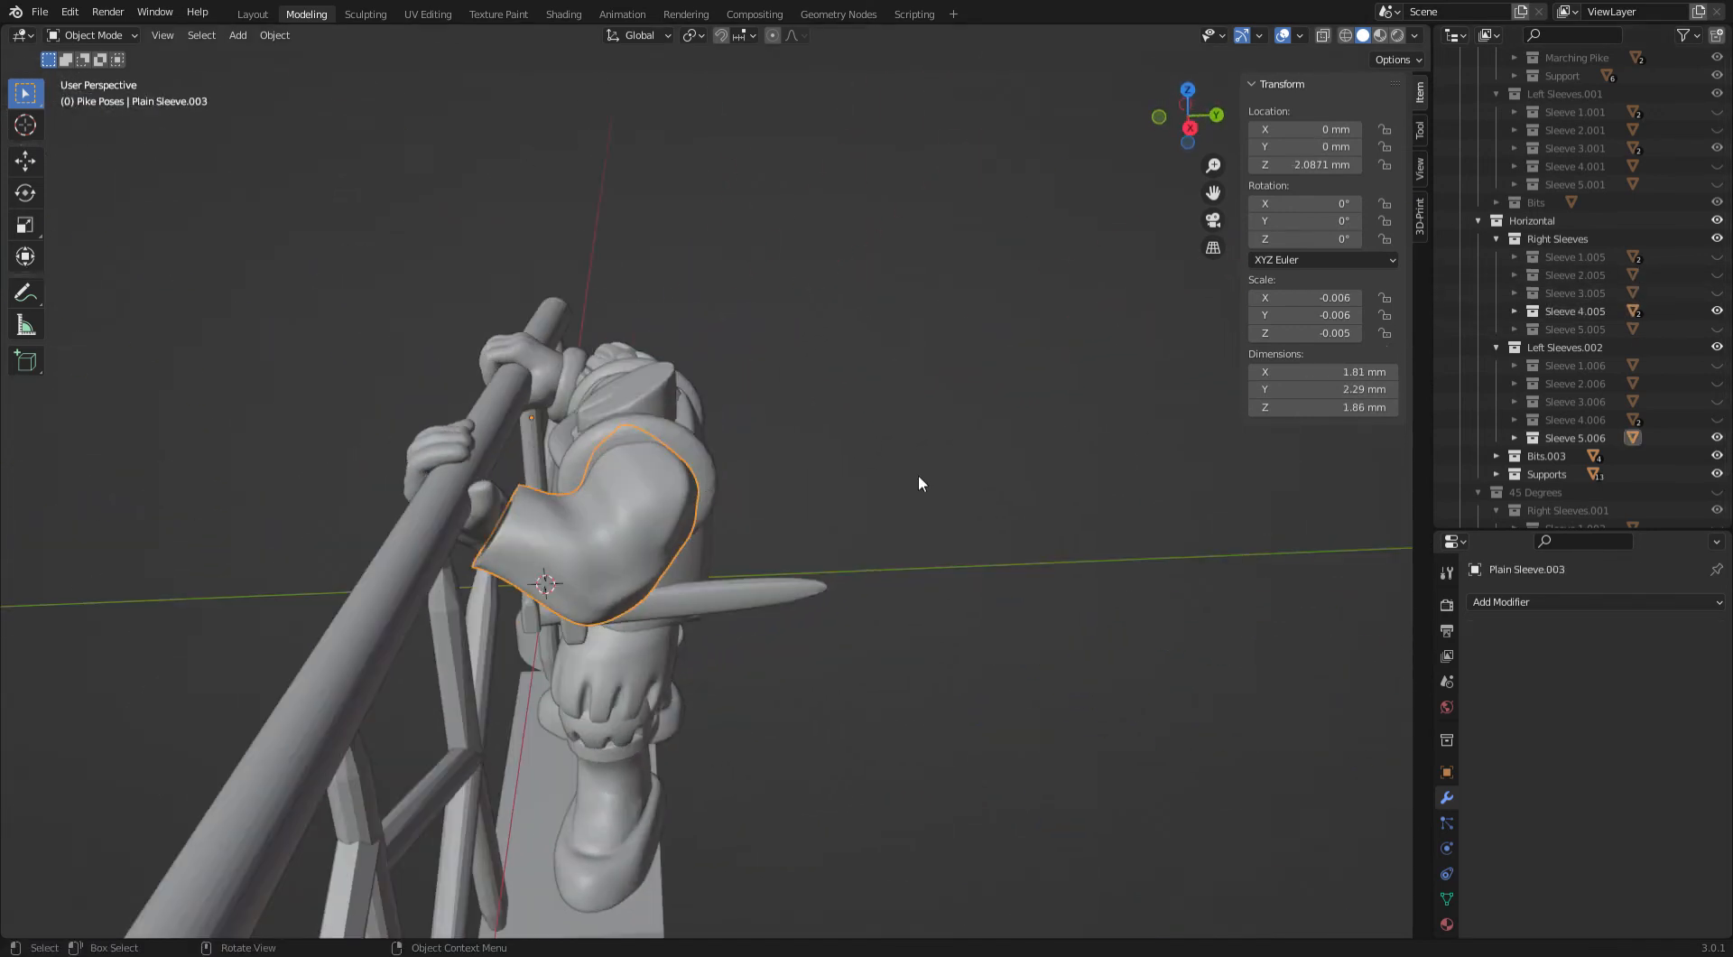
Swap left Sleeve 5.006 for Sleeve 1.006 and view the arms from above
scroll(1639, 367, "down", 2)
left_click(1715, 364)
left_click(1717, 292)
middle_click_drag(993, 560, 1063, 536)
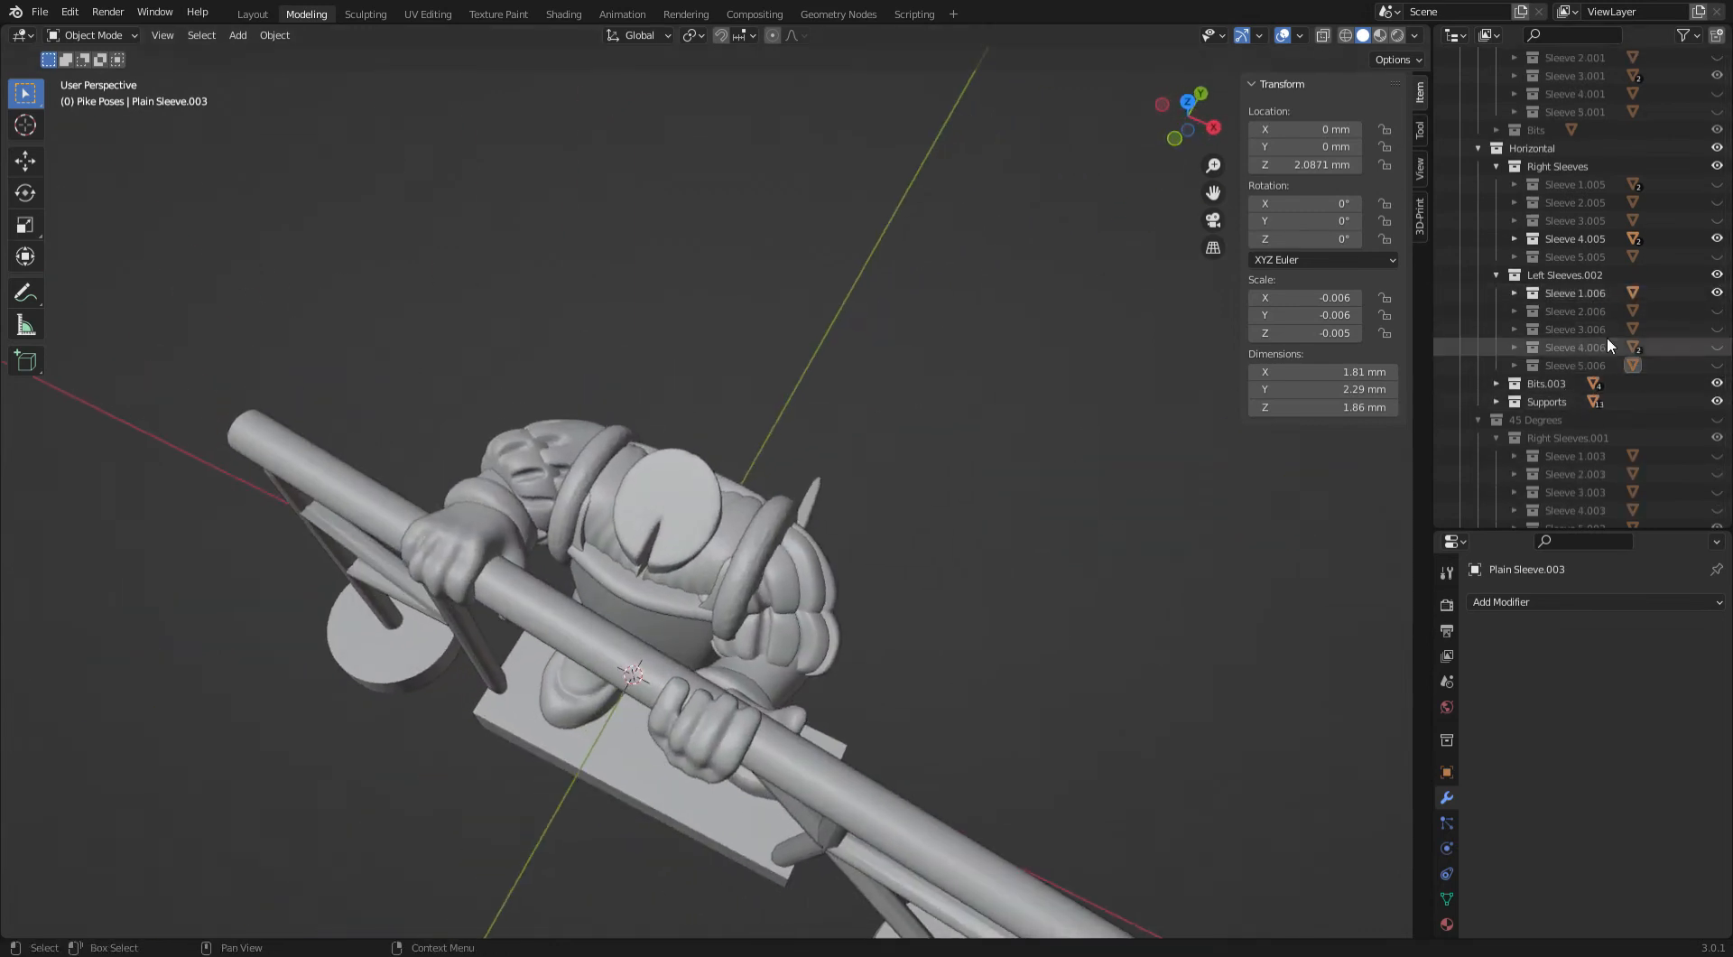
Hide left Sleeve 1.006 and preview left sleeves 3.006, 4.006 and 5.006 one at a time, hiding each again
left_click(1717, 292)
left_click(1716, 329)
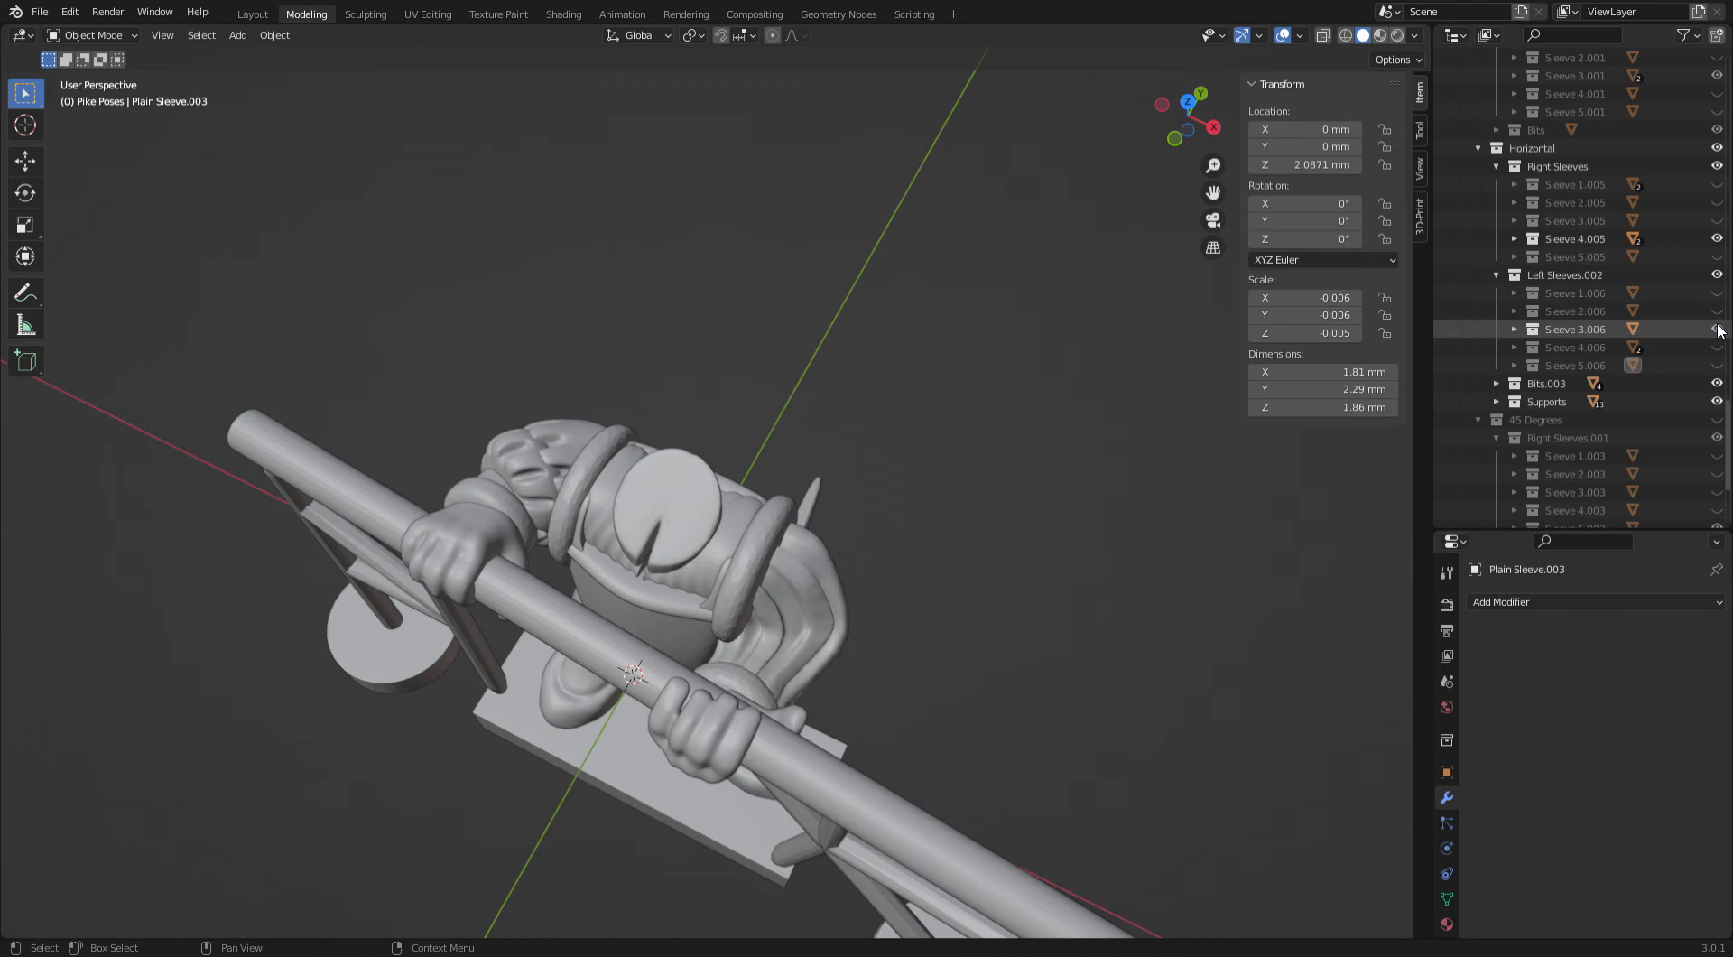
left_click(1717, 329)
left_click(1717, 346)
left_click(1717, 347)
left_click(1717, 346)
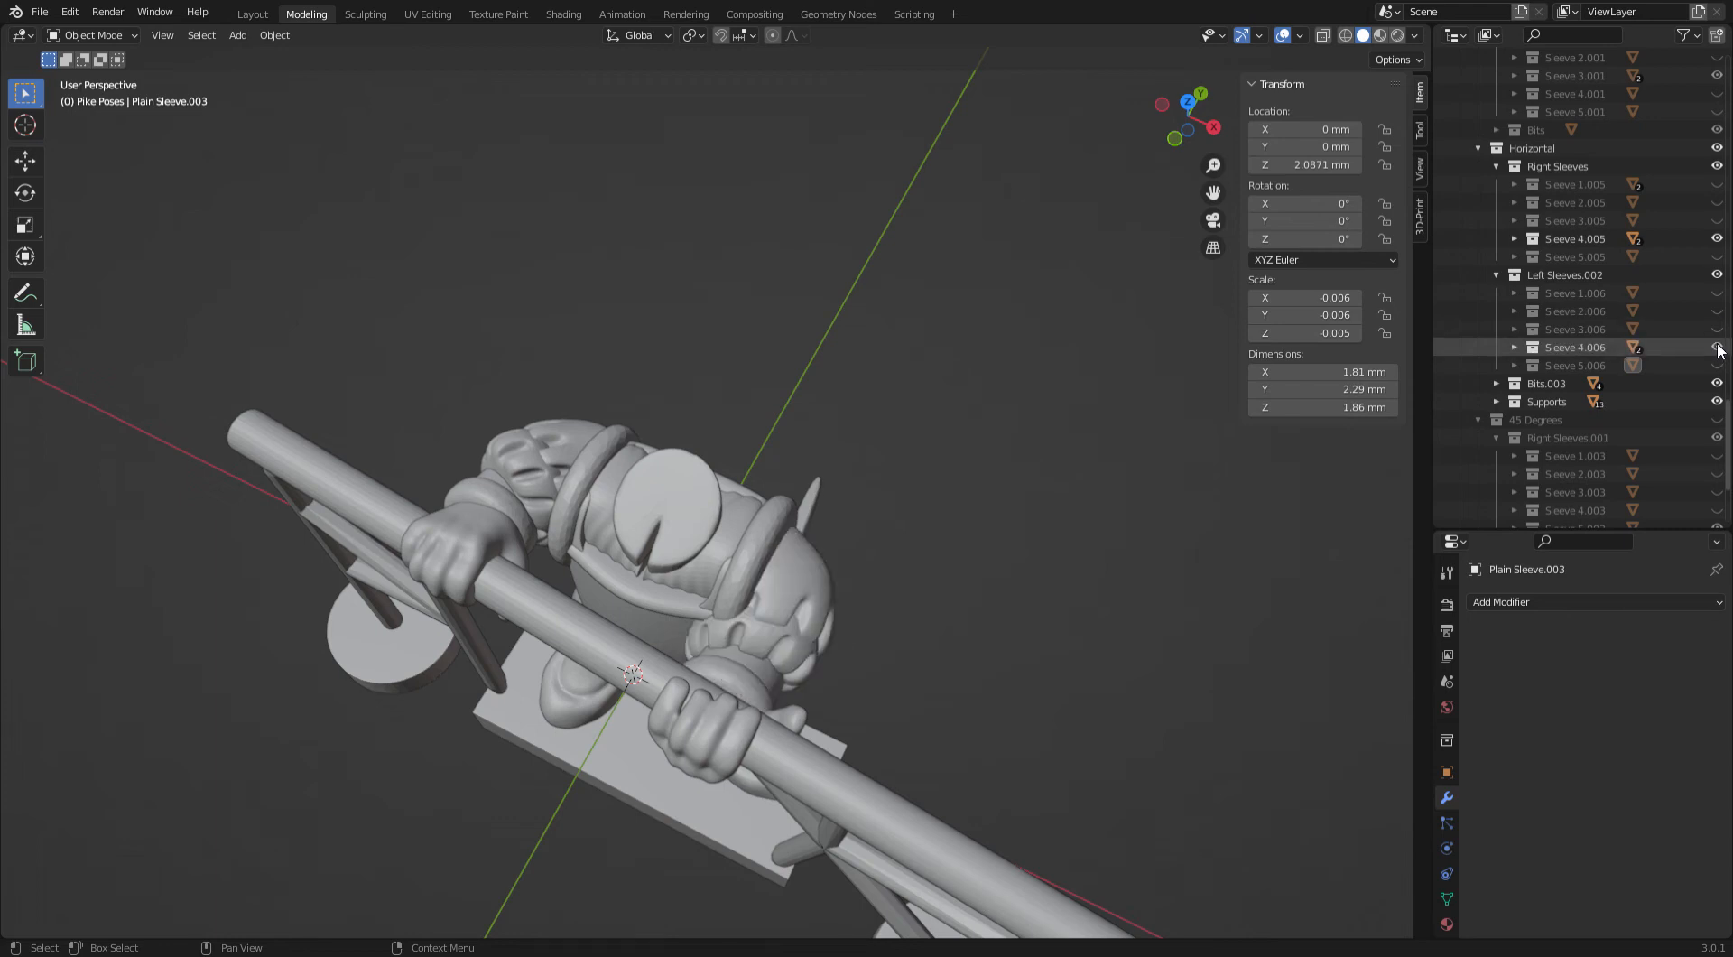
left_click(1717, 346)
left_click(1717, 365)
left_click(1717, 364)
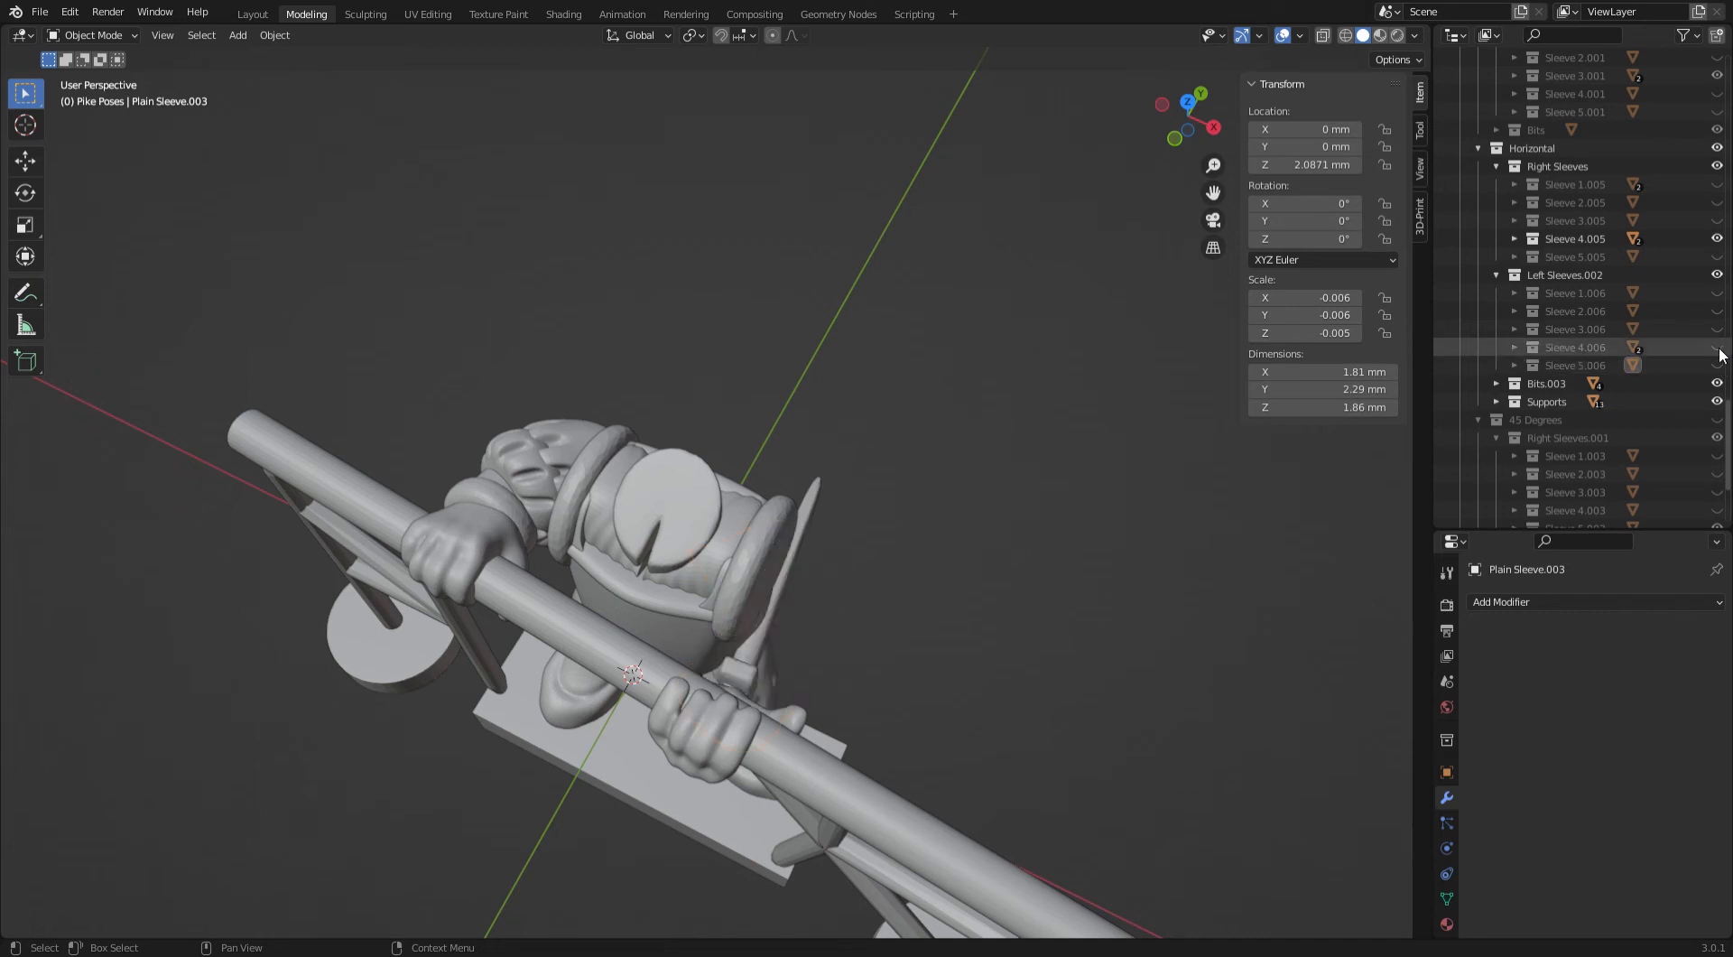
left_click(1716, 328)
left_click(1717, 328)
Show Sleeve 2.006 as the left sleeve and inspect the figure and pike supports from behind
left_click(1717, 311)
left_click(1717, 310)
left_click(1716, 310)
middle_click_drag(1054, 478, 821, 409)
scroll(822, 410, "up", 2)
left_click(572, 511)
middle_click_drag(571, 511, 713, 437)
left_click(1088, 558)
scroll(1088, 557, "down", 4)
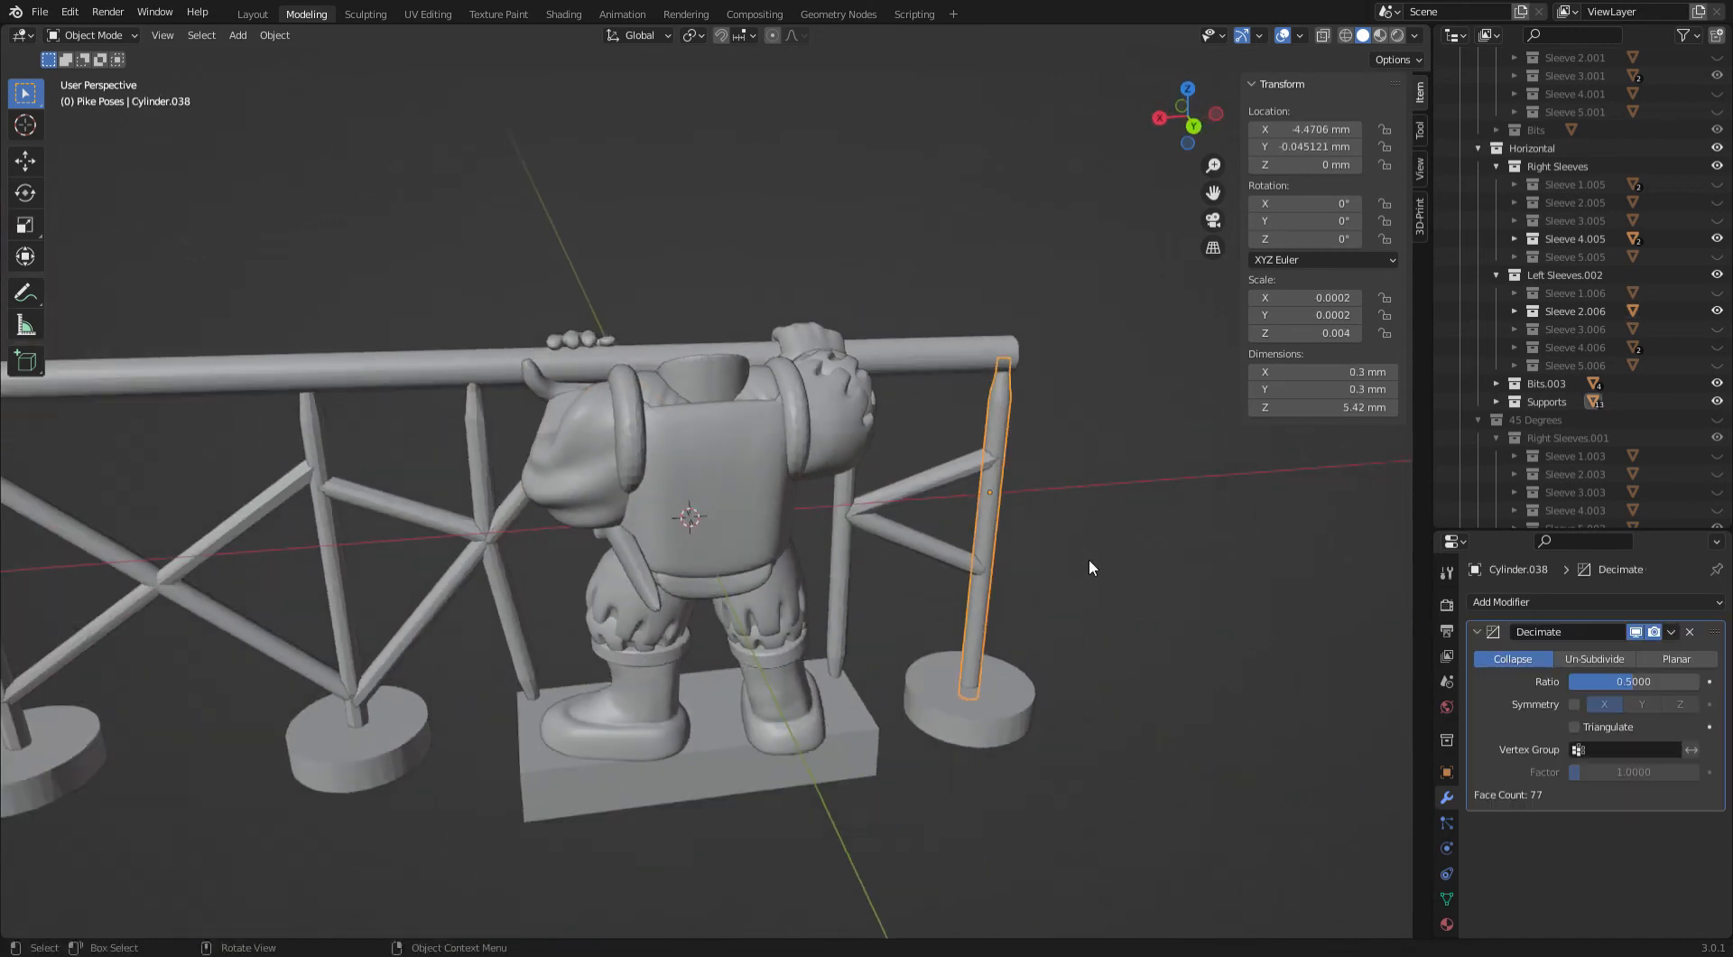
Hide the Left 2.001 leg in the Left.001 collection of the Braced legs
scroll(1554, 387, "up", 3)
scroll(1554, 377, "up", 8)
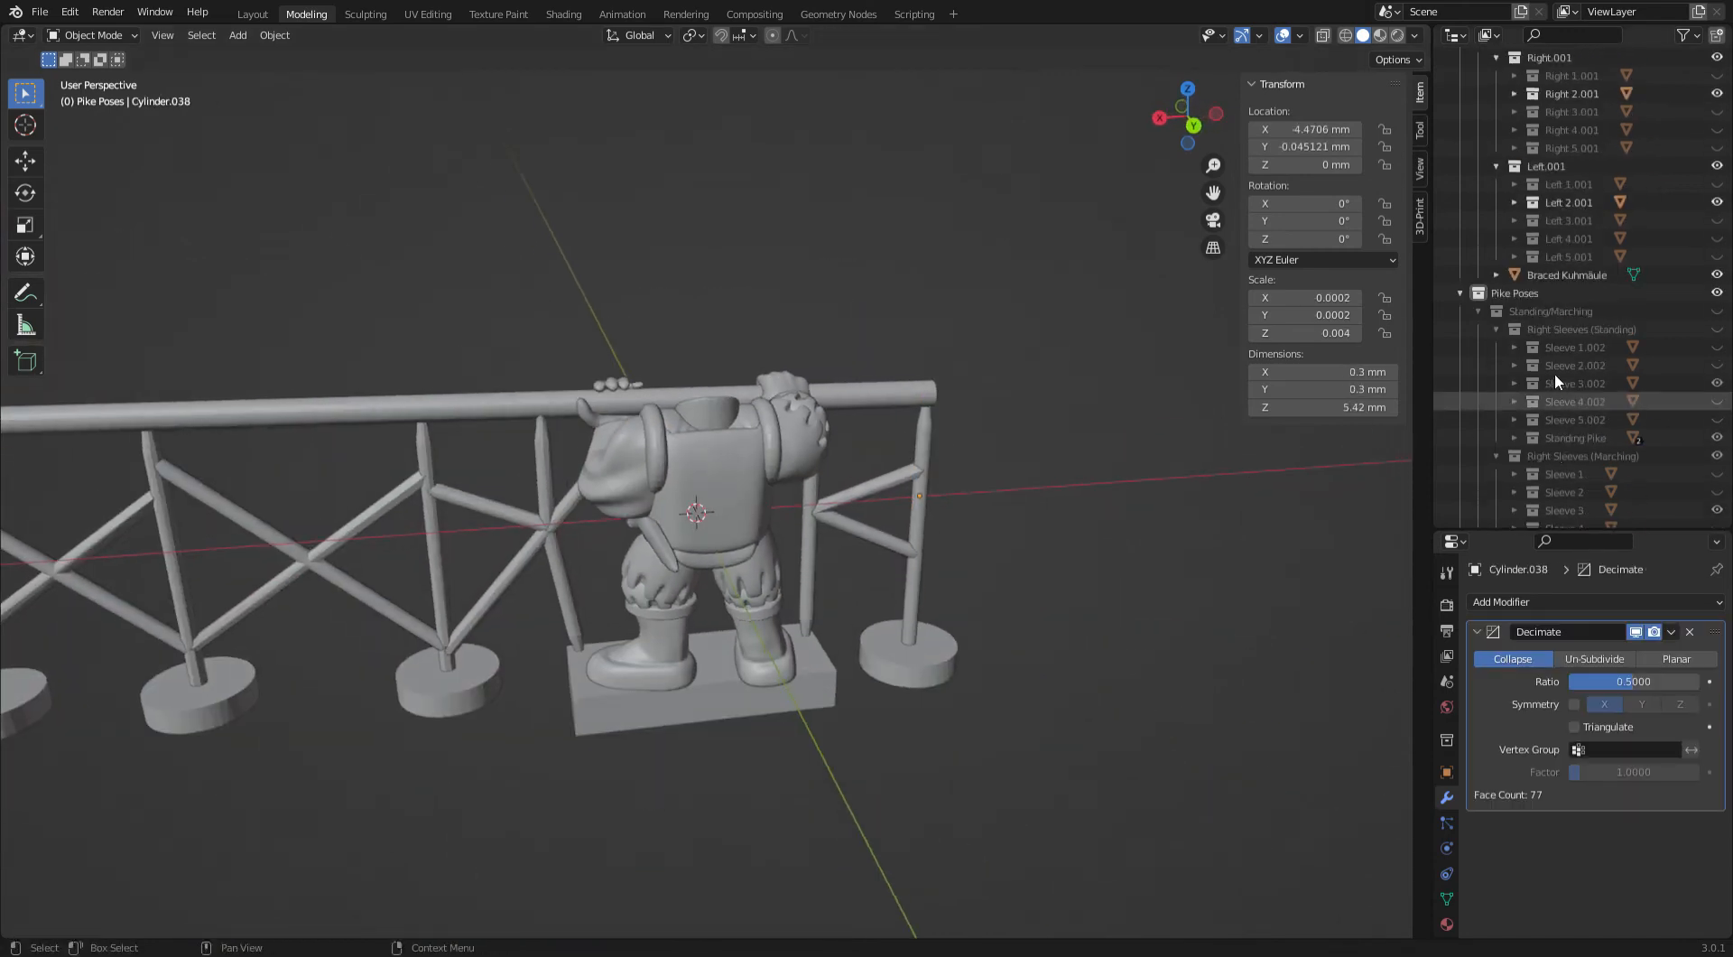
scroll(1551, 365, "down", 10)
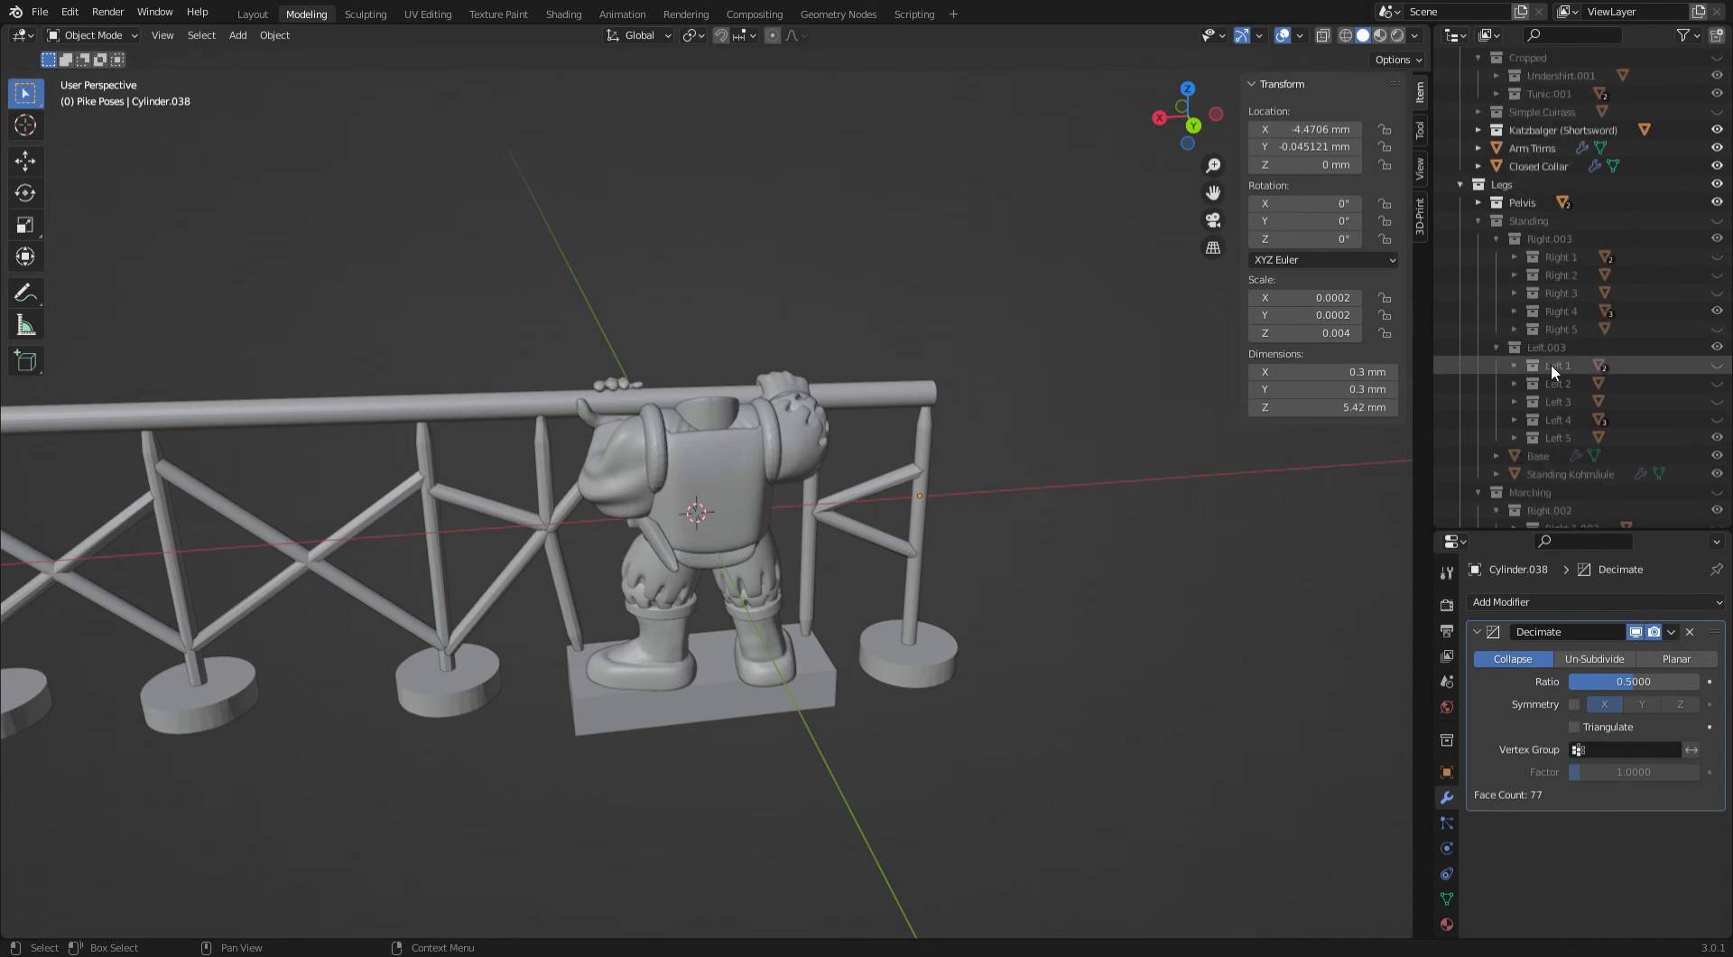
scroll(1545, 371, "down", 10)
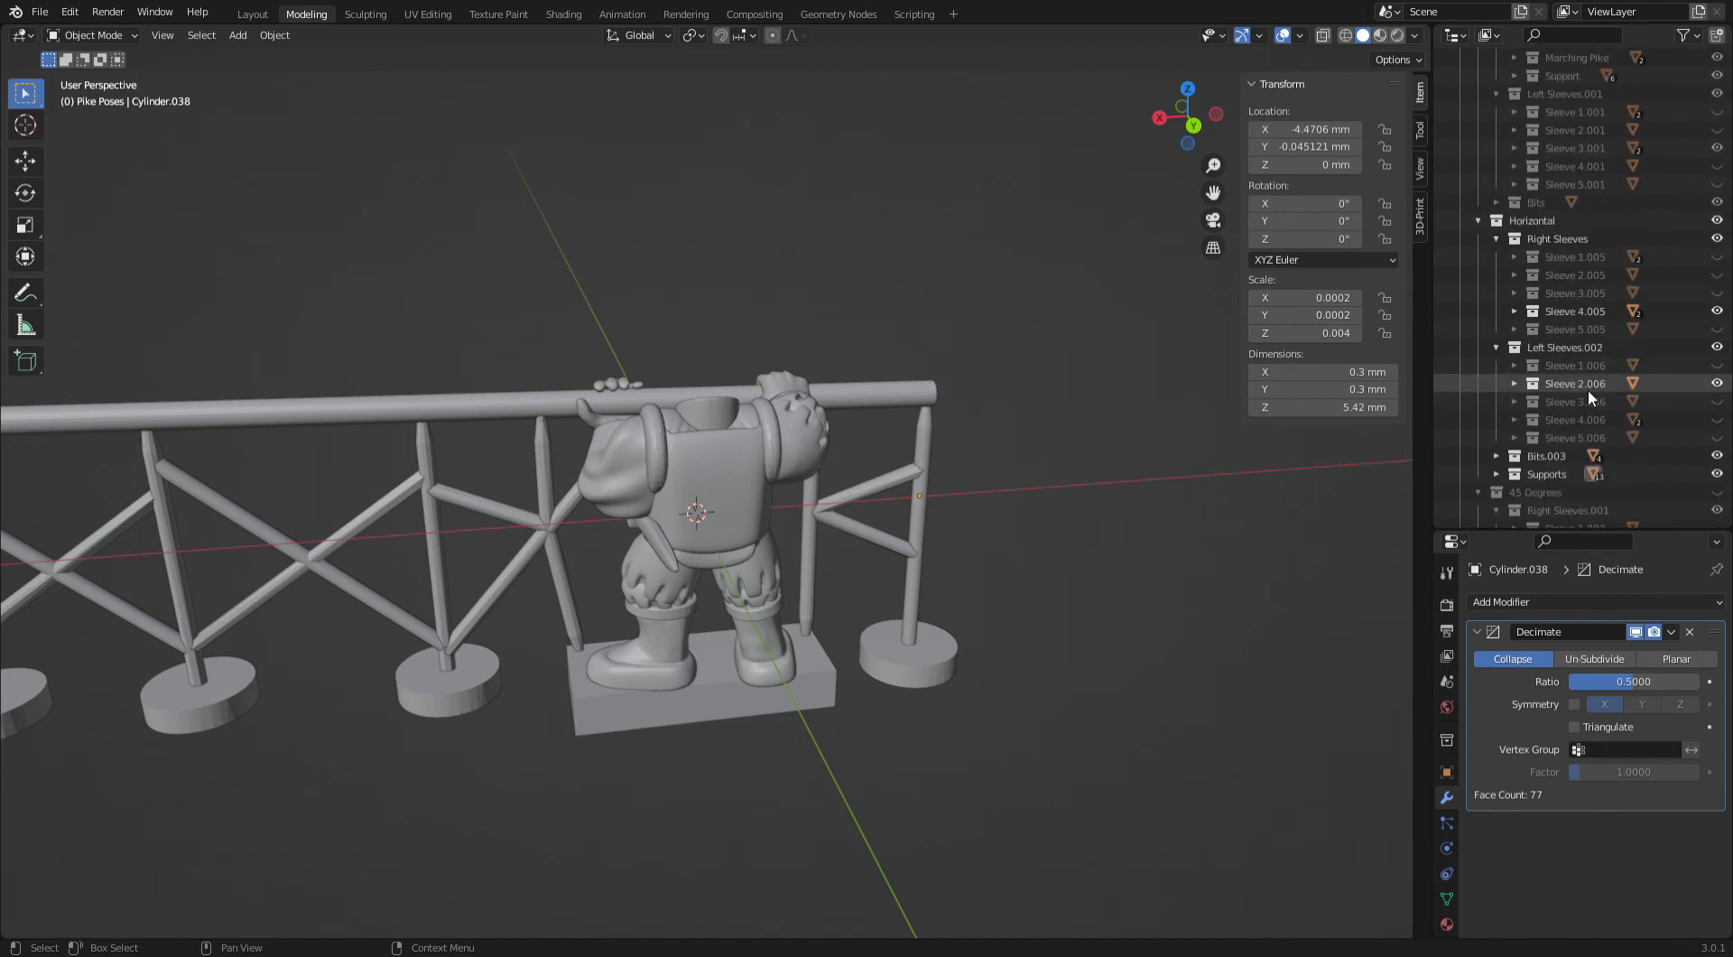
scroll(1589, 388, "up", 5)
scroll(1605, 393, "up", 14)
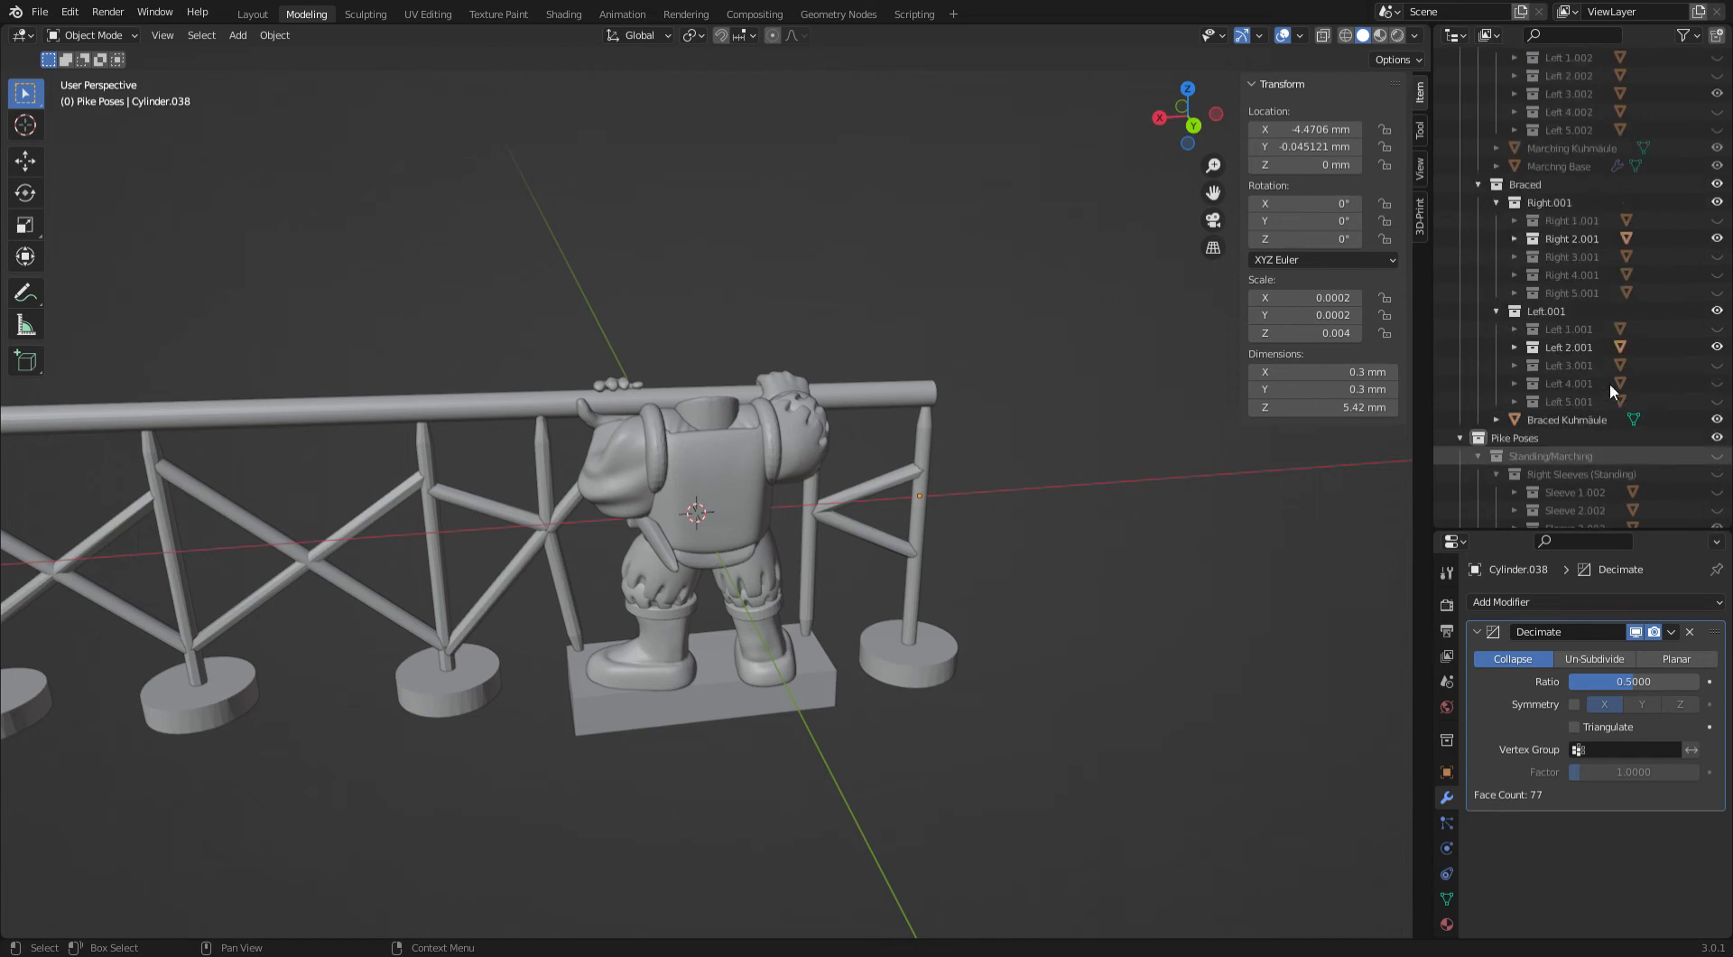
left_click(1717, 456)
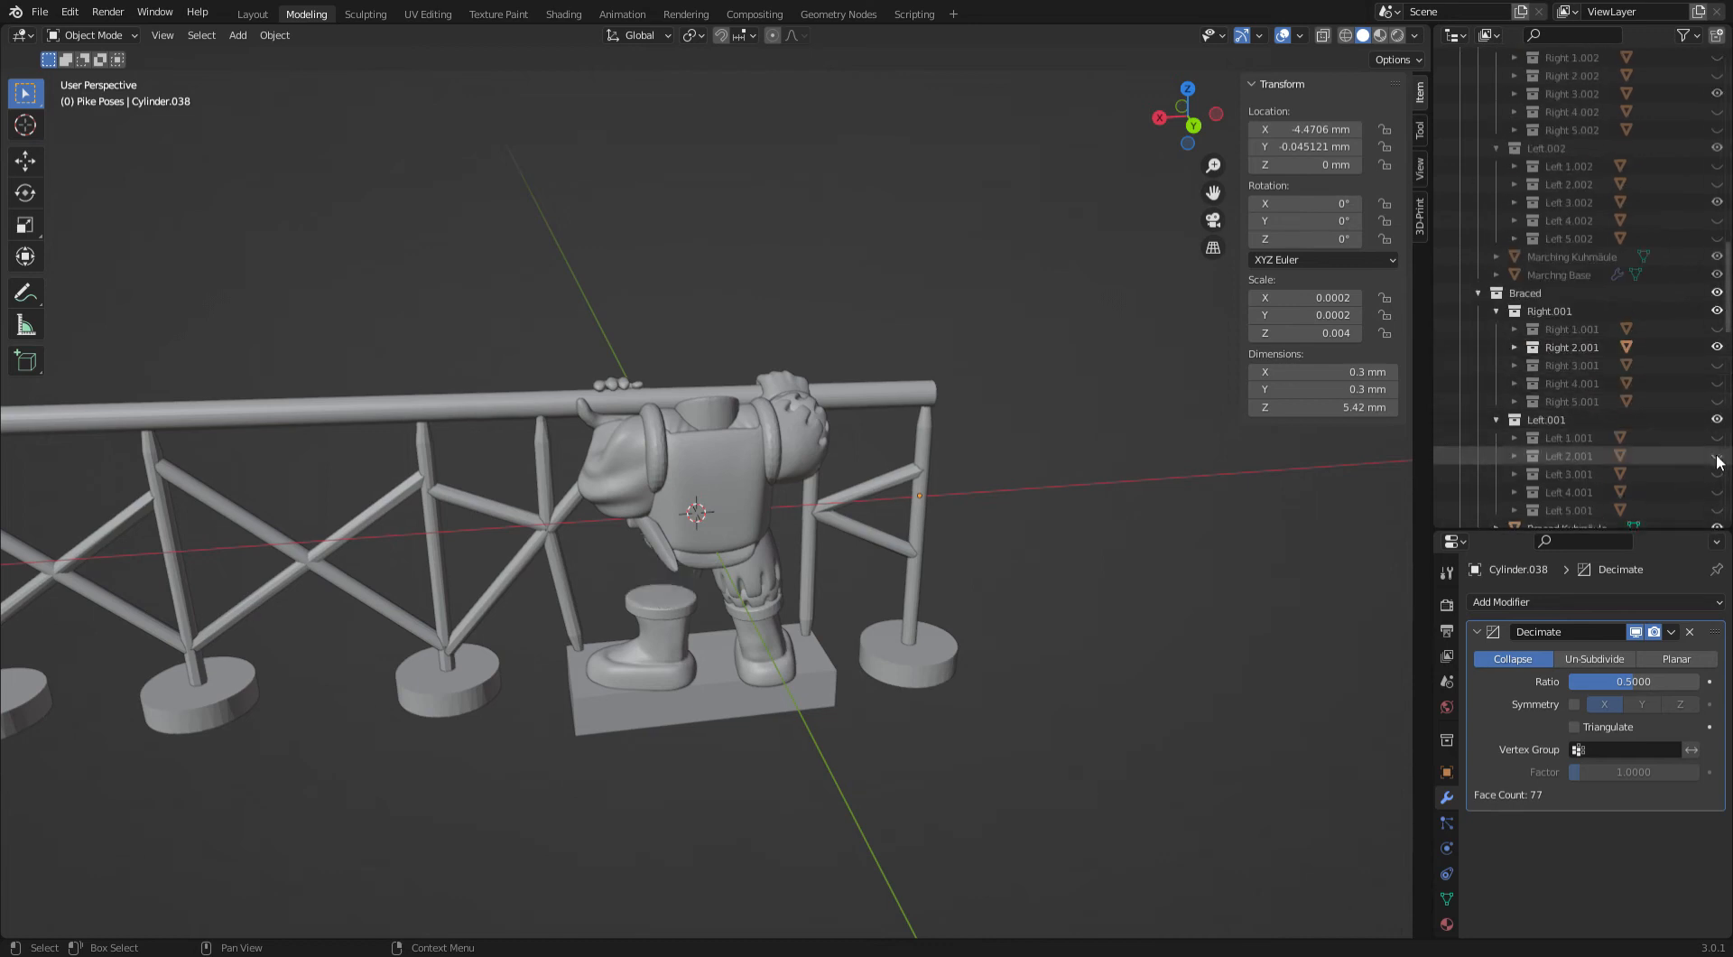
Show the Left 4.001 leg in the Left.001 collection and inspect both legs from behind
scroll(1717, 451, "down", 2)
left_click(1717, 420)
mouse_move(993, 458)
middle_mouse_down()
mouse_move(954, 426)
mouse_move(881, 433)
mouse_move(1009, 431)
middle_mouse_up()
scroll(955, 426, "up", 3)
scroll(1009, 430, "down", 4)
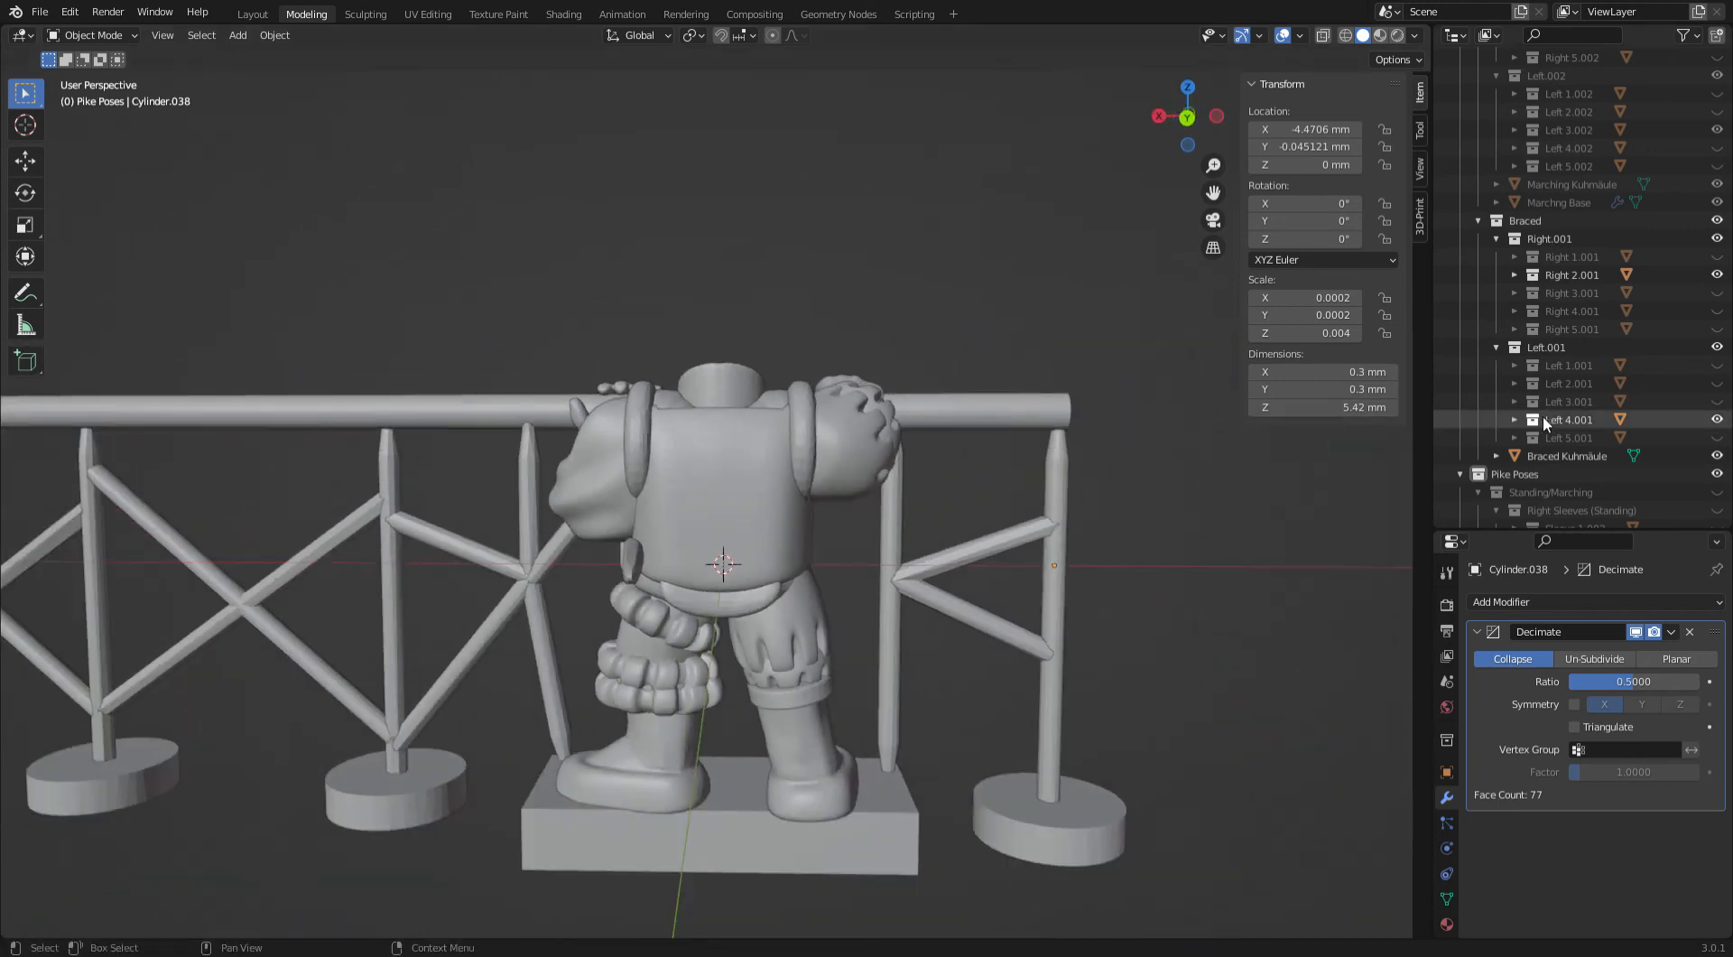
scroll(1542, 414, "down", 1)
middle_click_drag(1166, 453, 1011, 487)
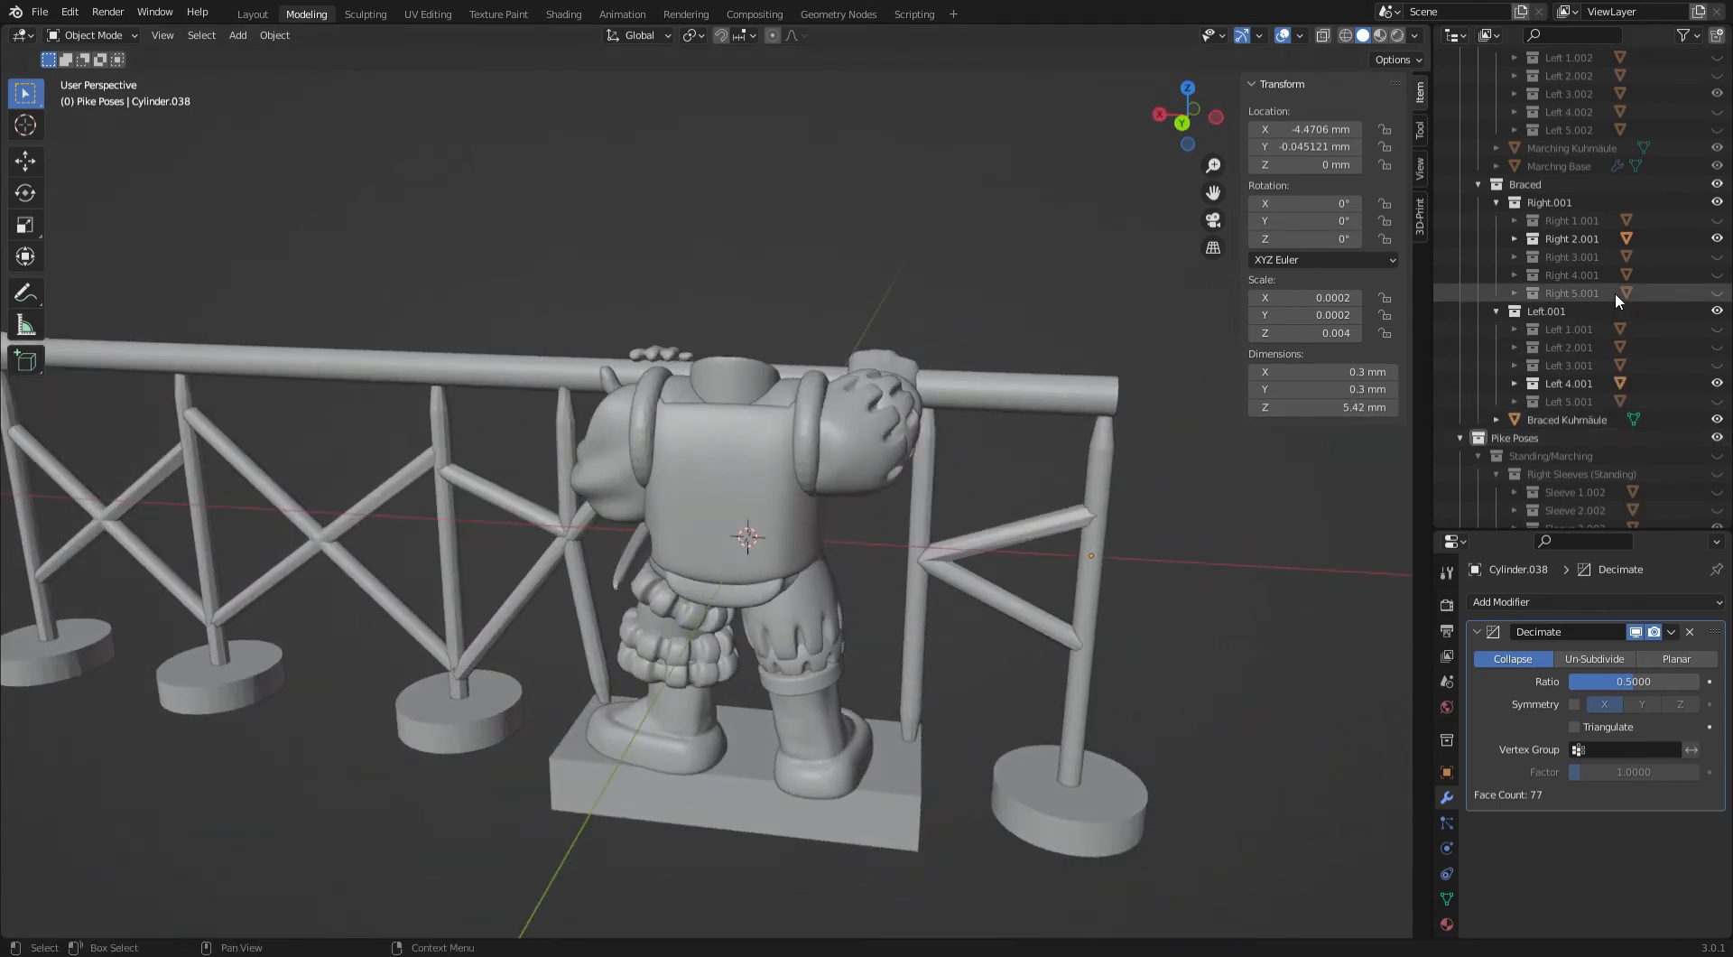
Replace the Right 2.001 leg with Right 4.001 and the Left 4.001 leg with Left 2.001 in the Braced legs
left_click(1716, 238)
left_click(1716, 274)
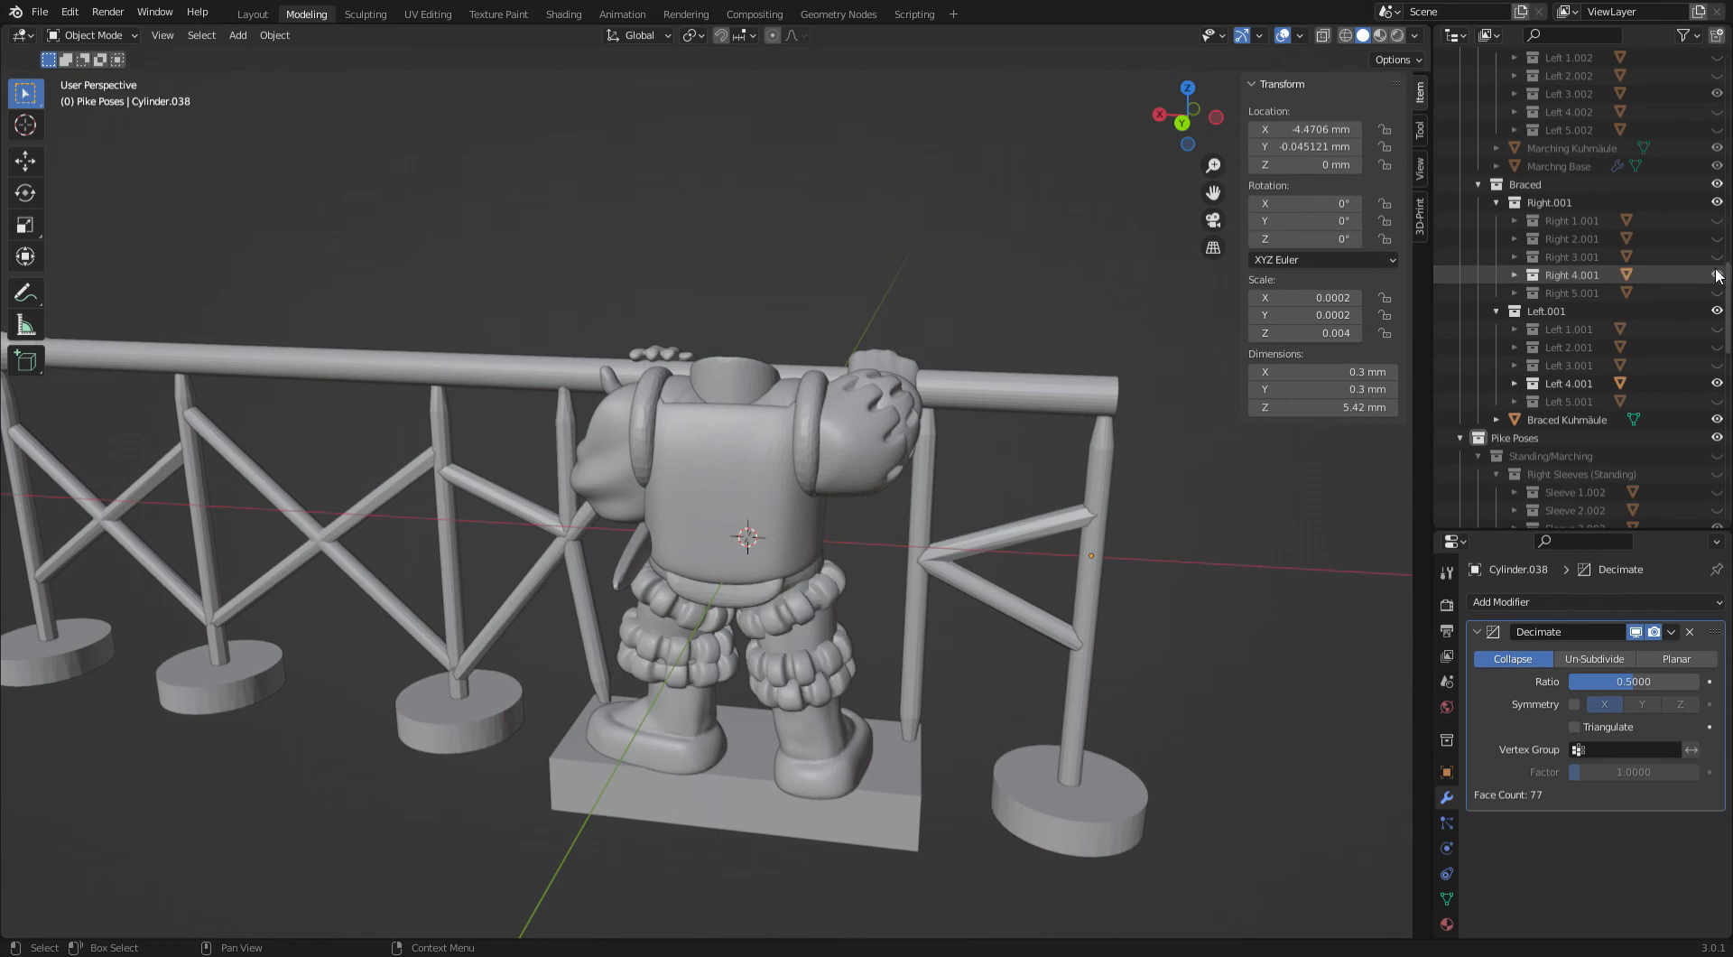
left_click(1717, 382)
left_click(1716, 346)
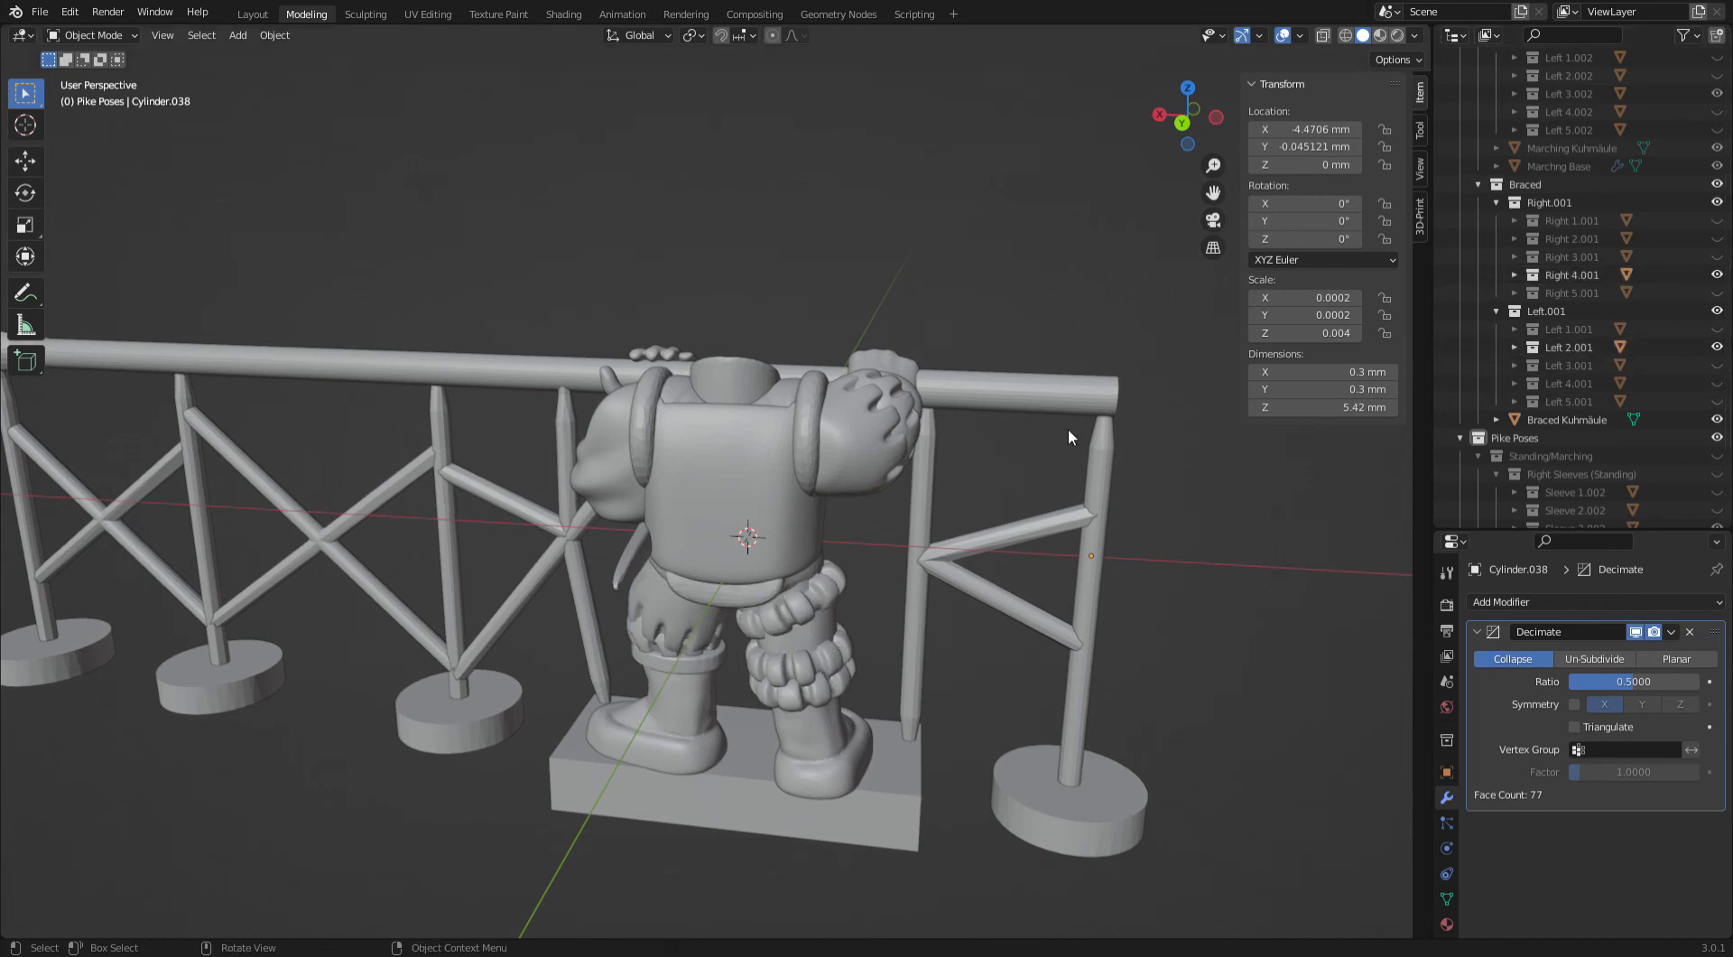
middle_click_drag(1069, 430, 798, 411)
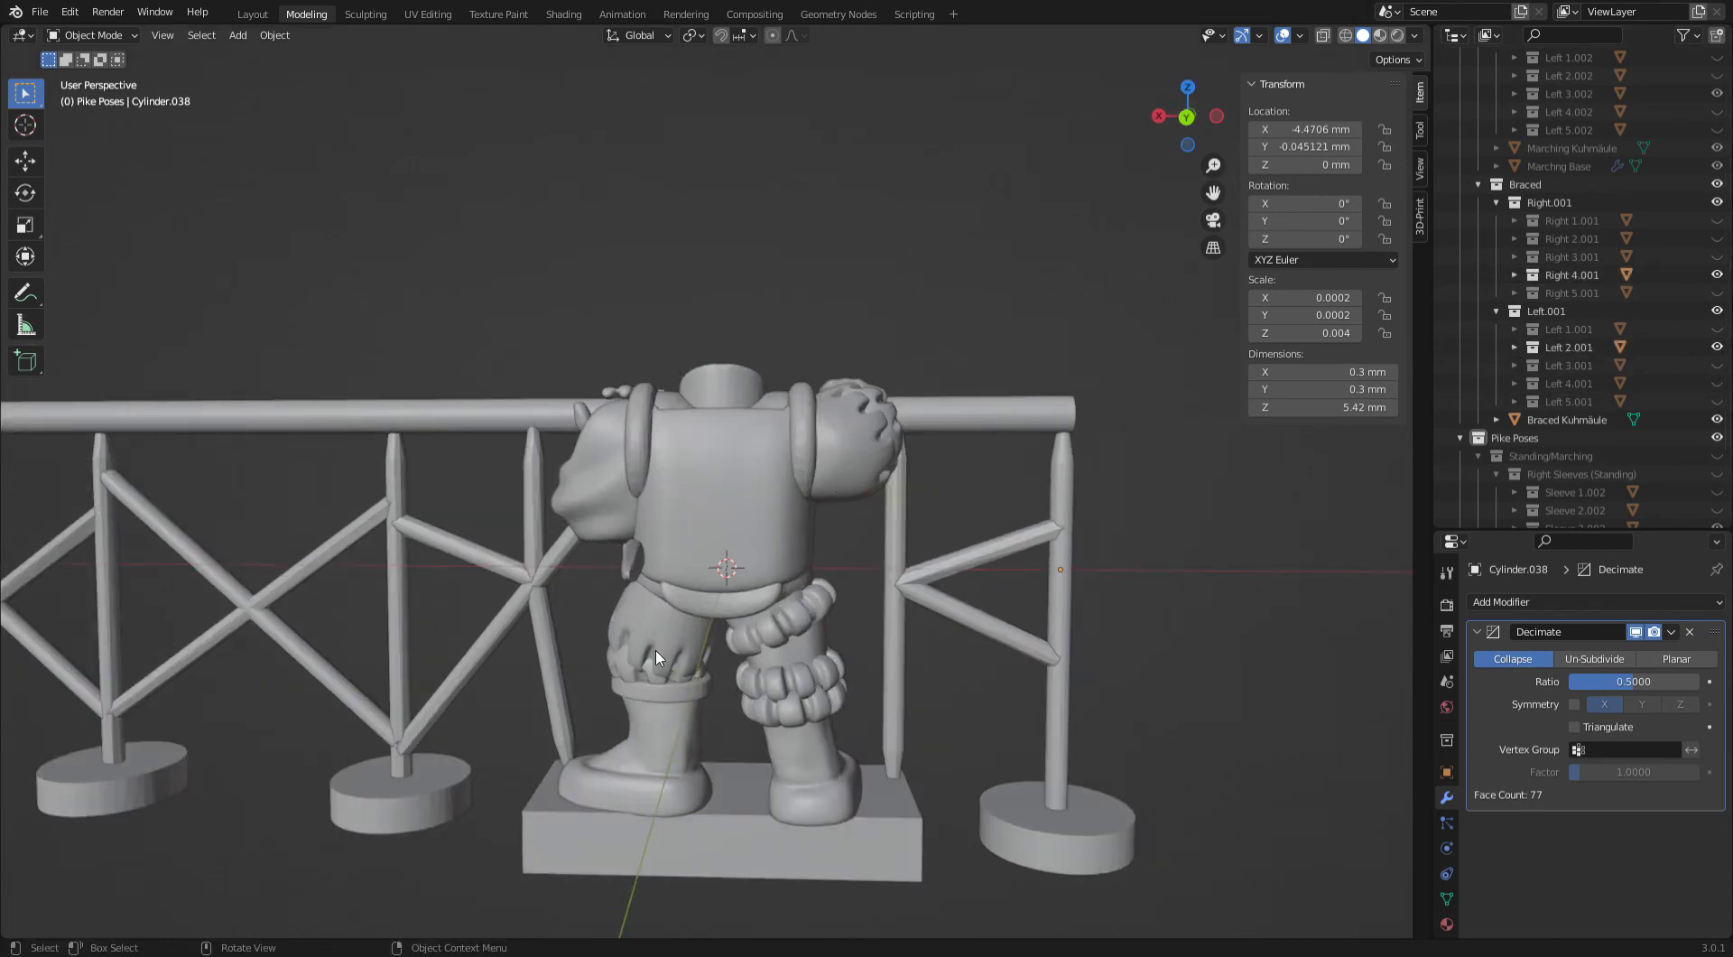
middle_click_drag(678, 624, 581, 419)
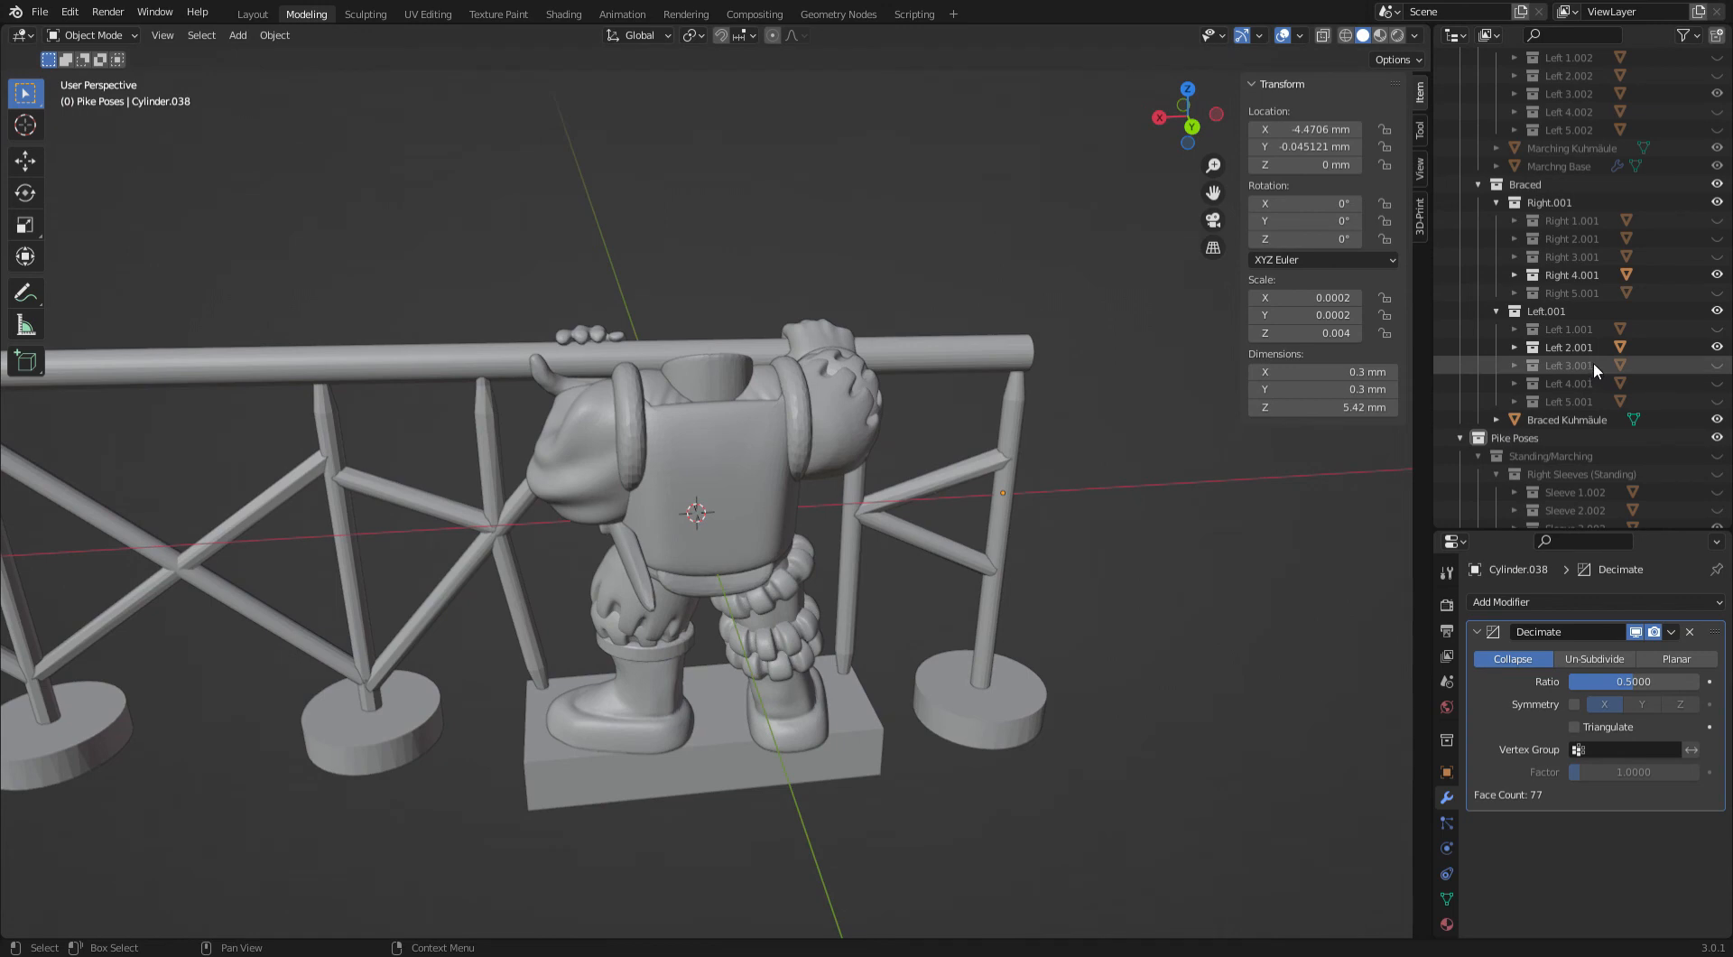
Toggle the Left 2.001 leg, preview right legs 5.001, 3.001 and 2.001 one at a time, and restore Right 4.001
left_click(1713, 348)
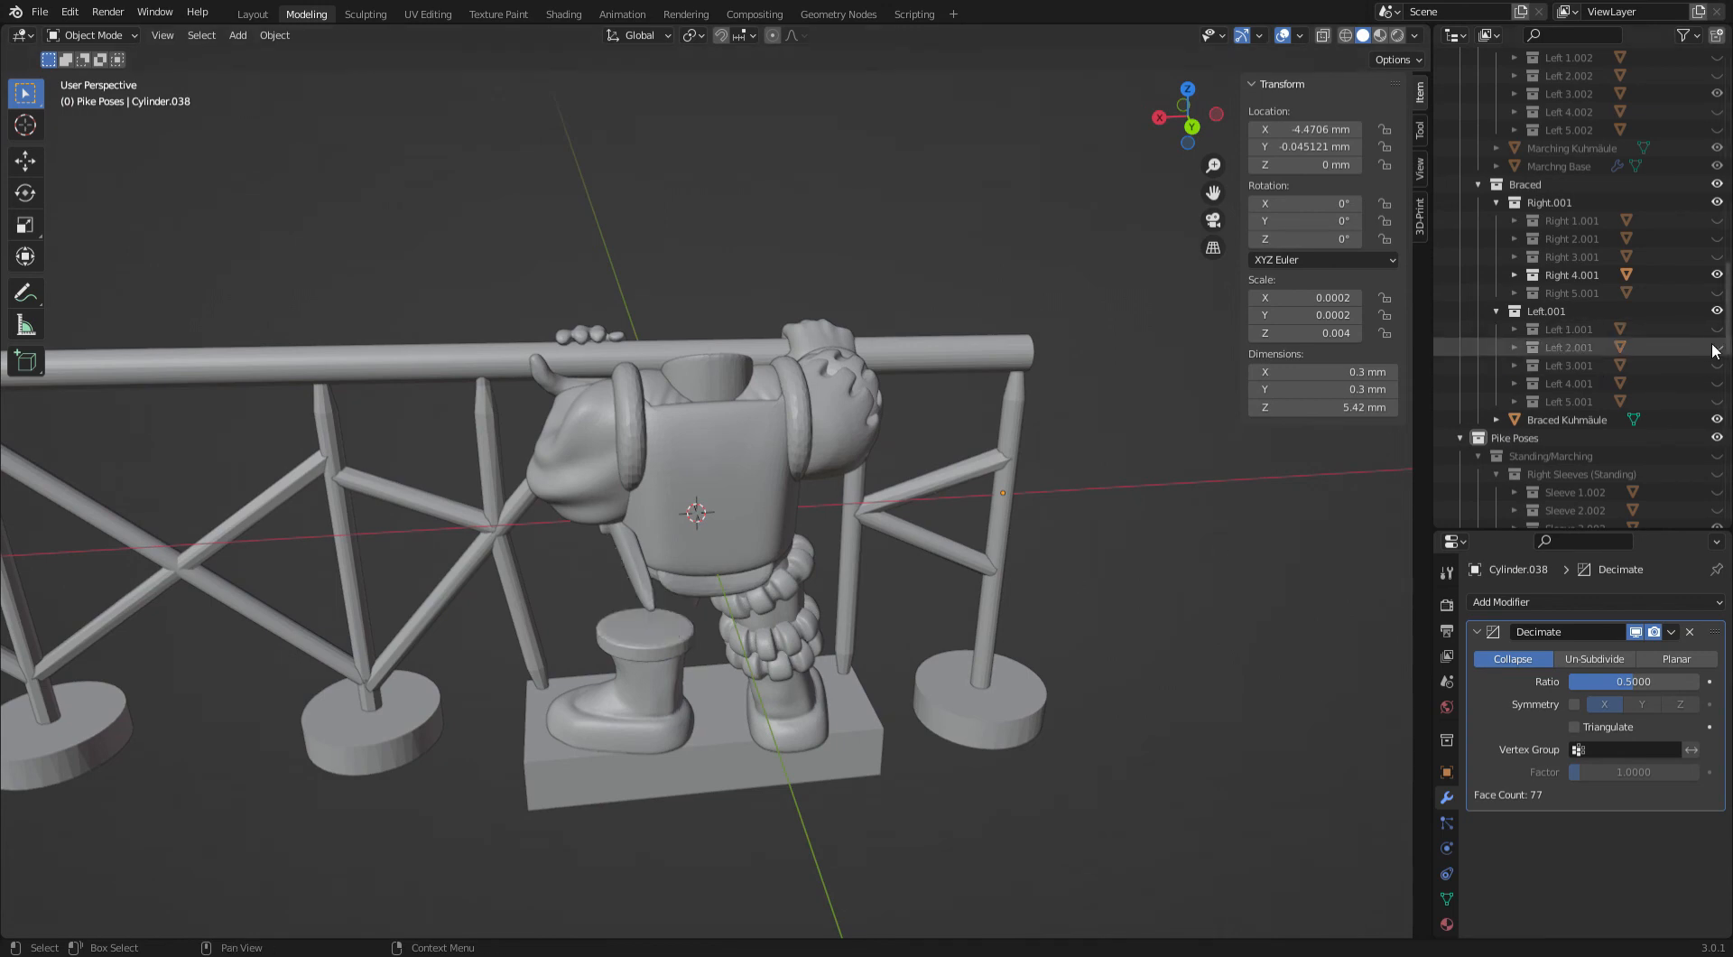
left_click(1713, 347)
left_click(1715, 275)
left_click(1716, 293)
left_click(1716, 292)
left_click(1716, 256)
left_click(1716, 257)
left_click(1714, 240)
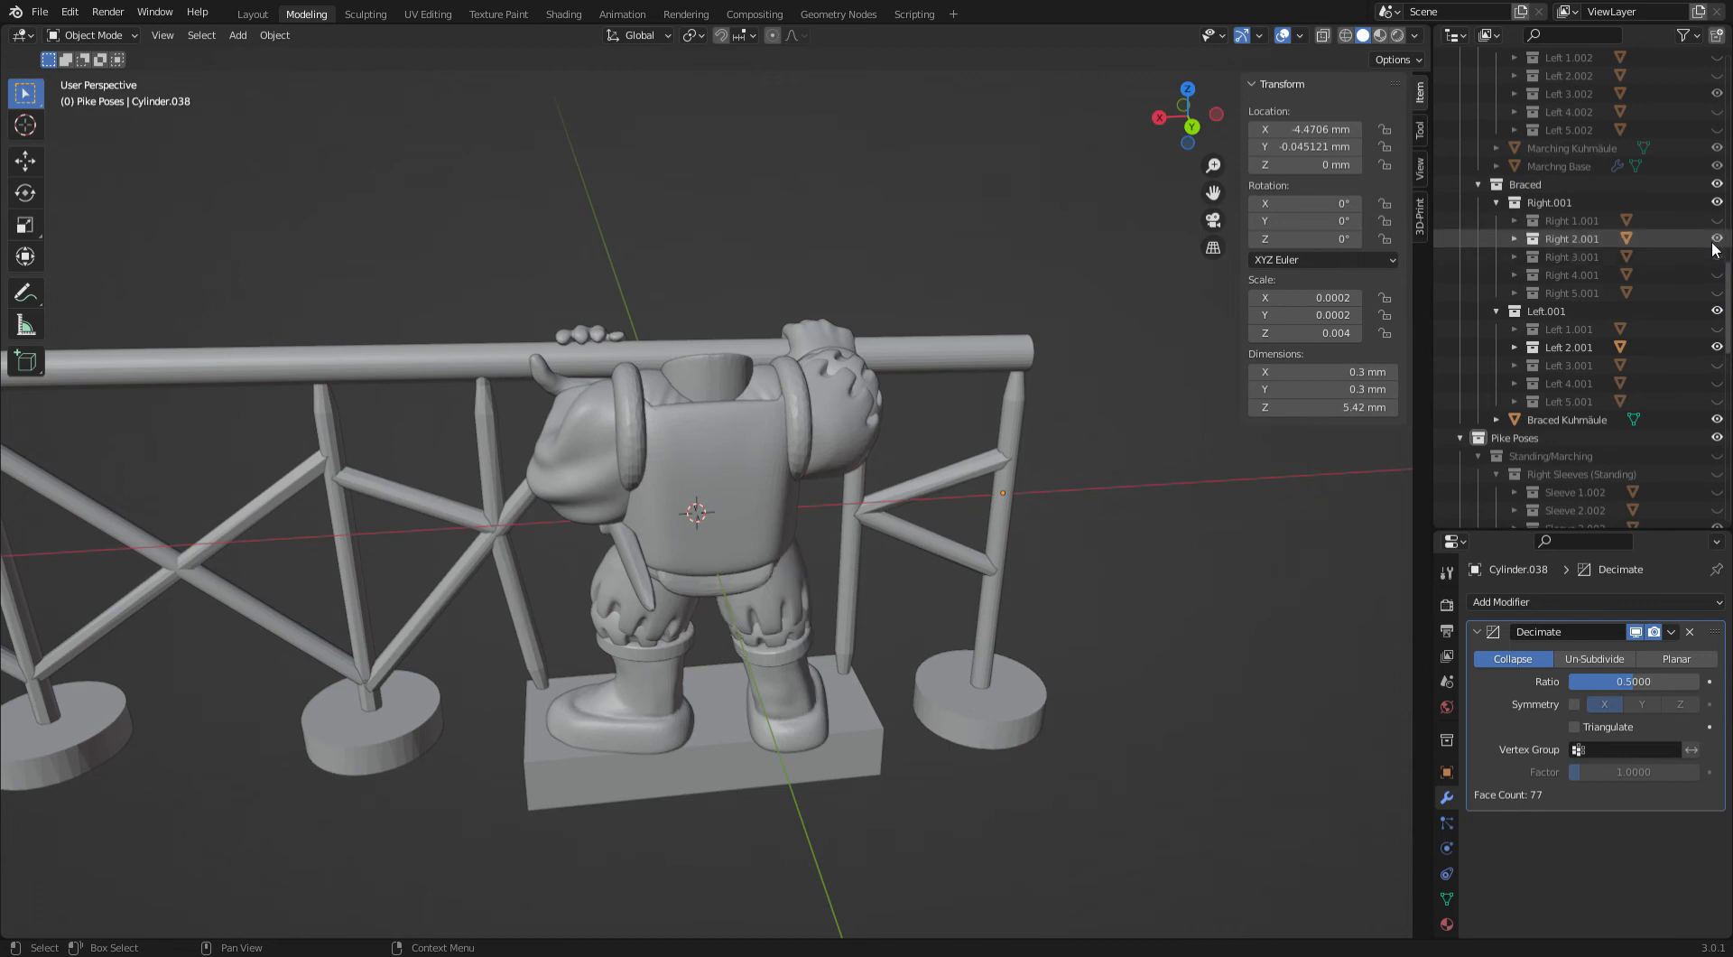
left_click(1714, 240)
left_click(1716, 275)
mouse_move(751, 545)
middle_mouse_down()
mouse_move(740, 514)
mouse_move(751, 546)
middle_mouse_up()
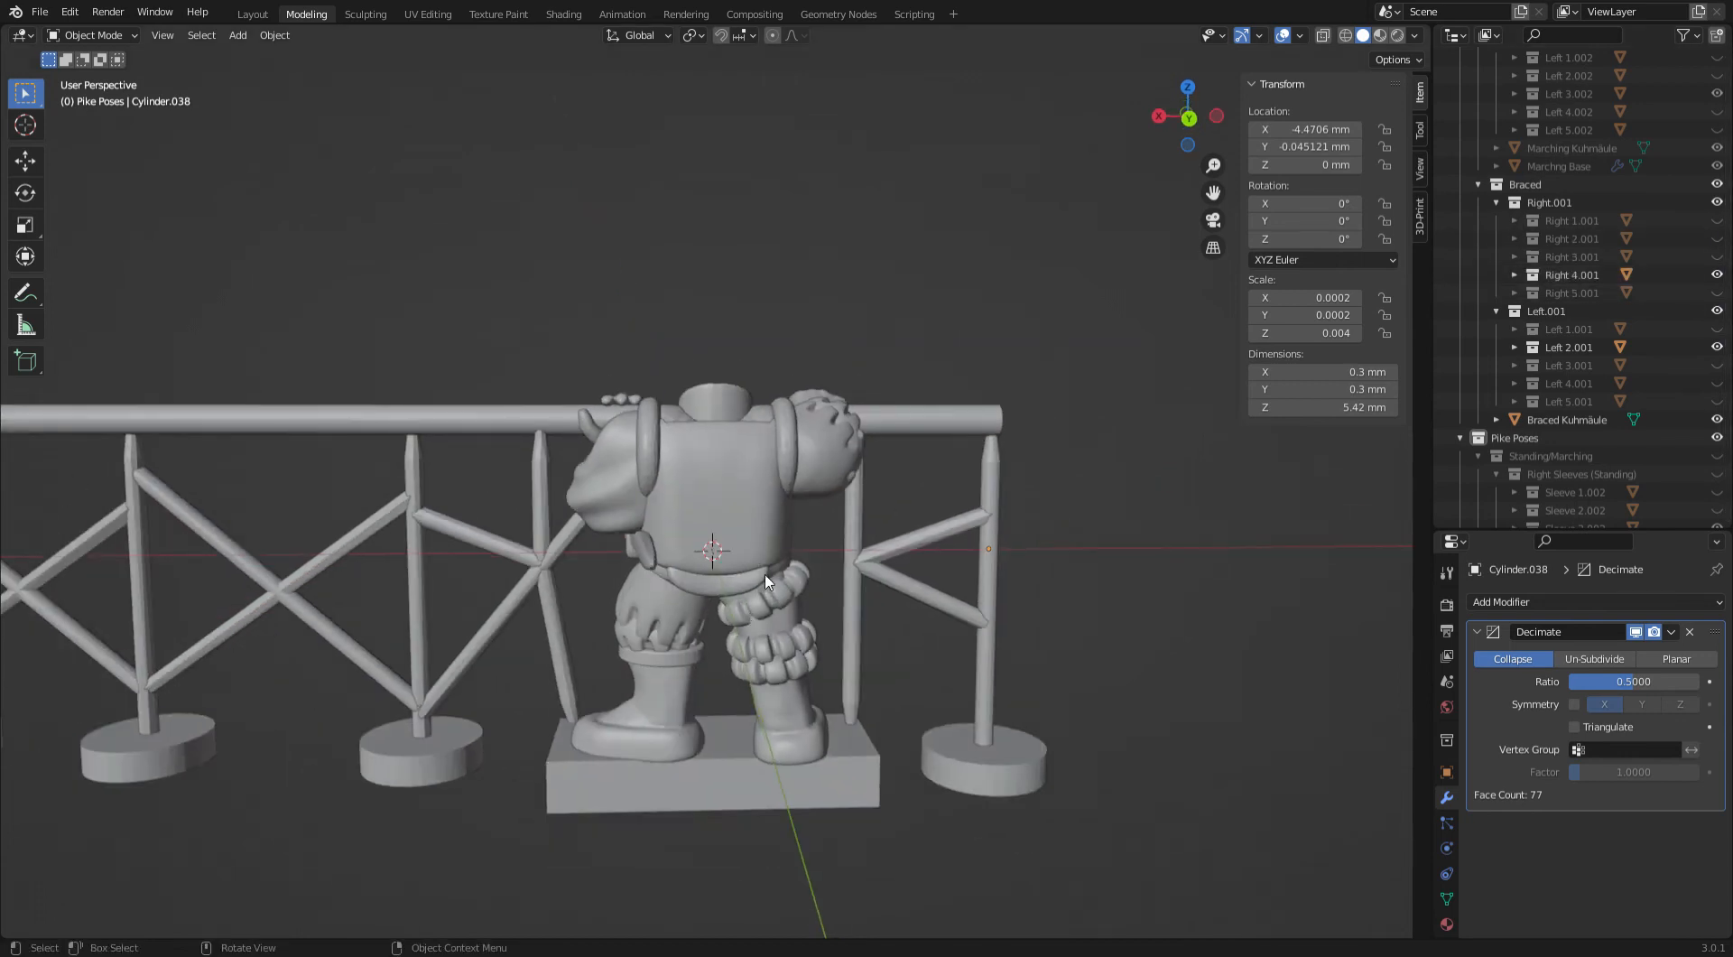
middle_click_drag(644, 636, 787, 630)
Show the Pike Head collection under Heads and expand it to reach its hats and feathers
scroll(1596, 352, "up", 15)
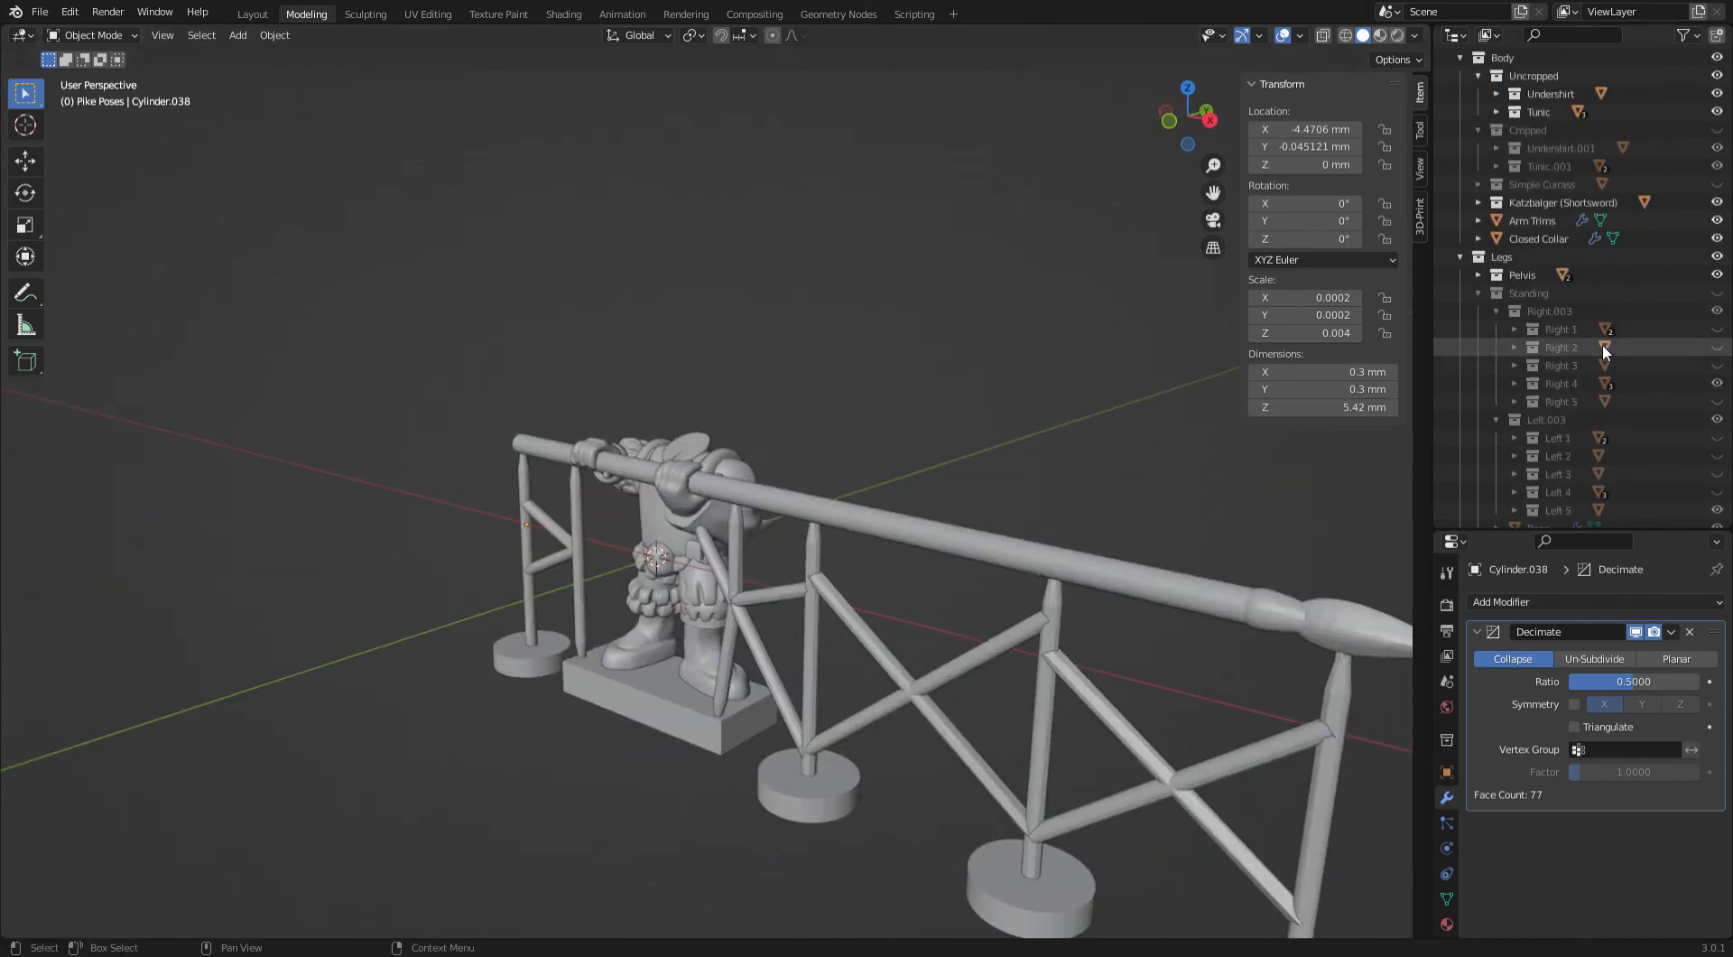
scroll(1603, 352, "down", 15)
scroll(1623, 394, "down", 10)
scroll(1612, 361, "up", 7)
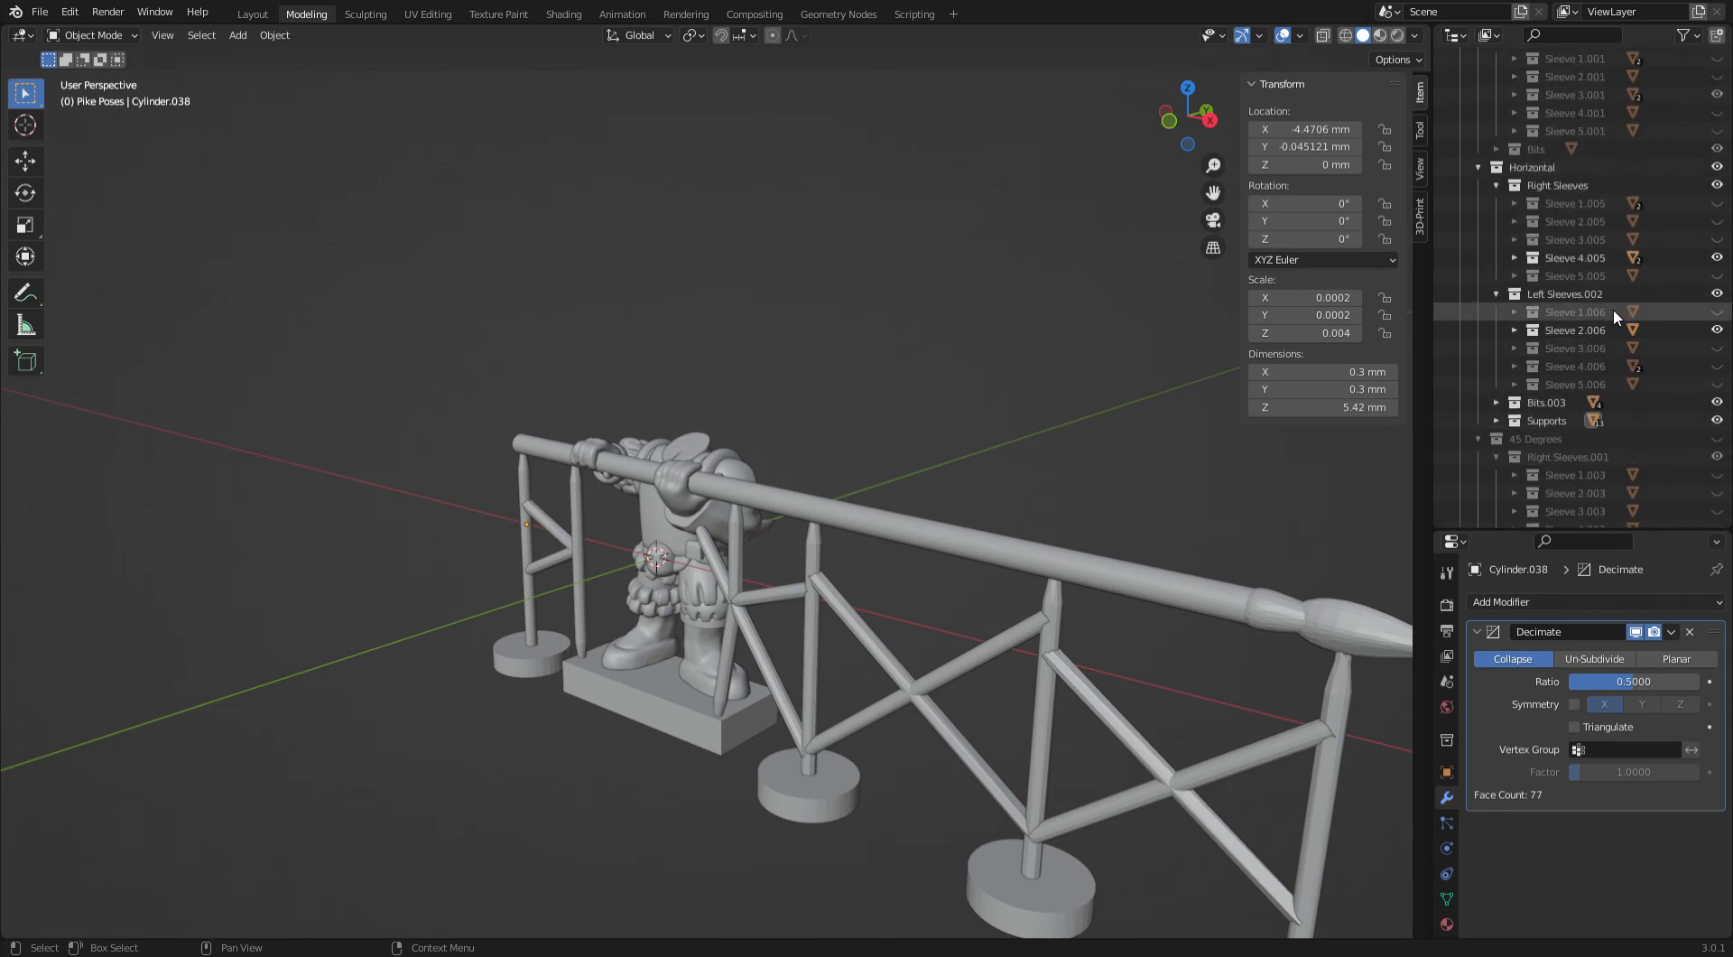
scroll(1611, 312, "up", 9)
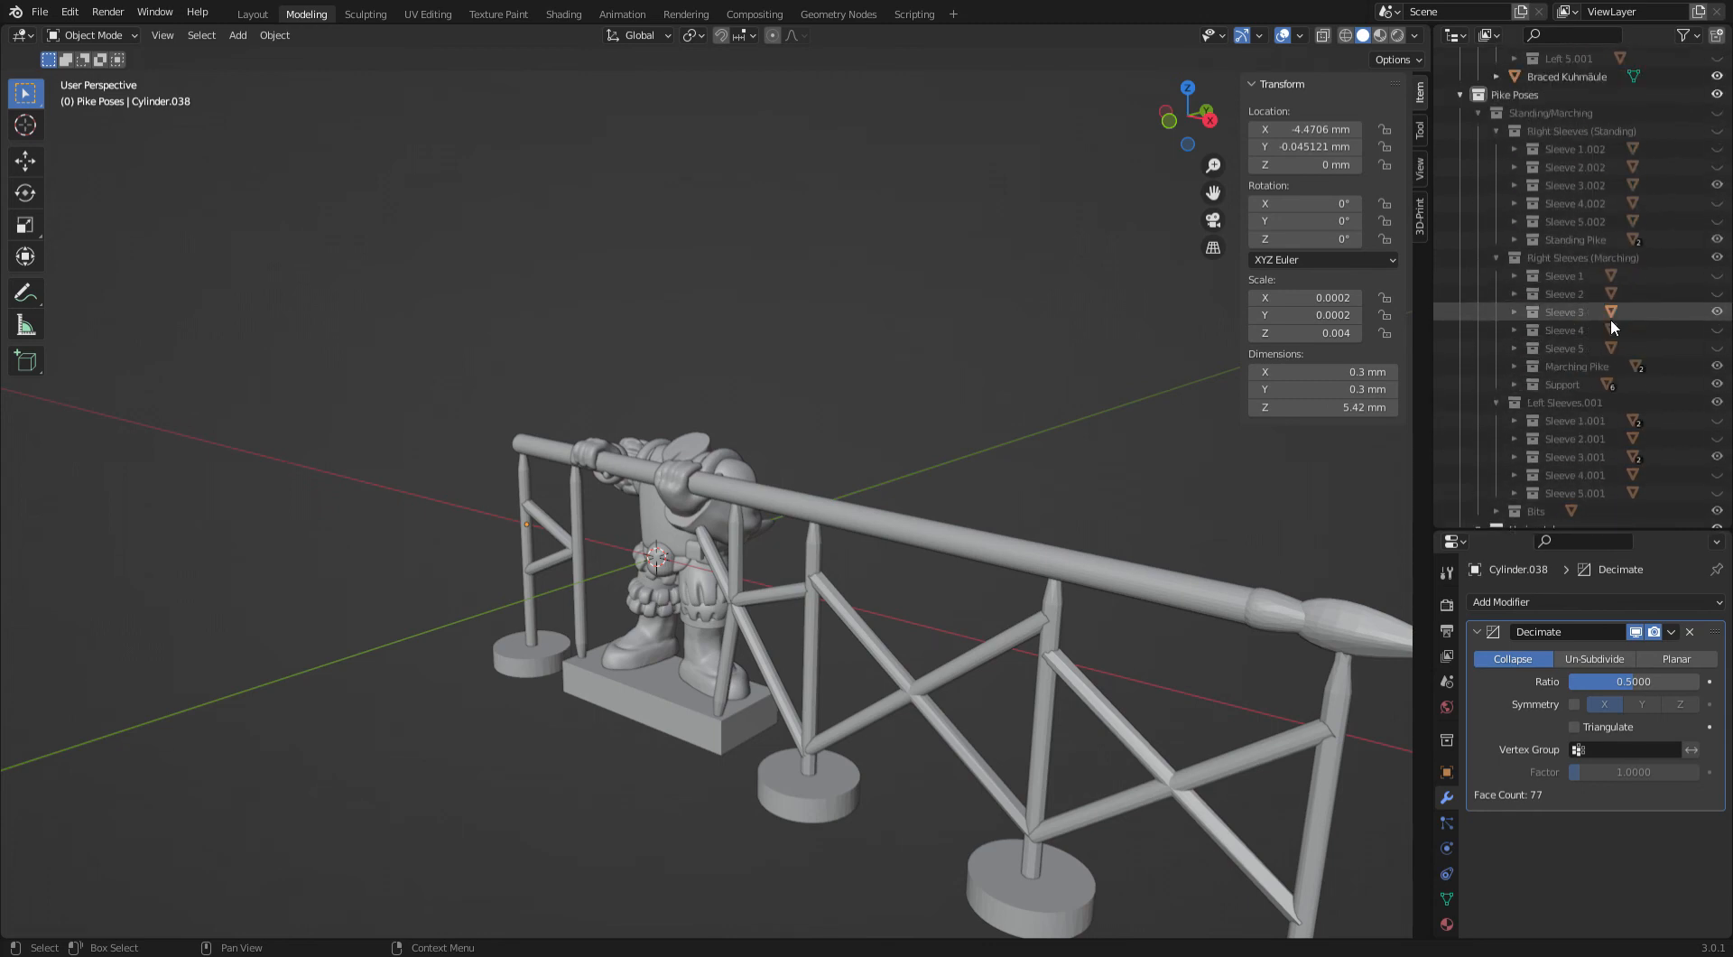
scroll(1612, 361, "up", 15)
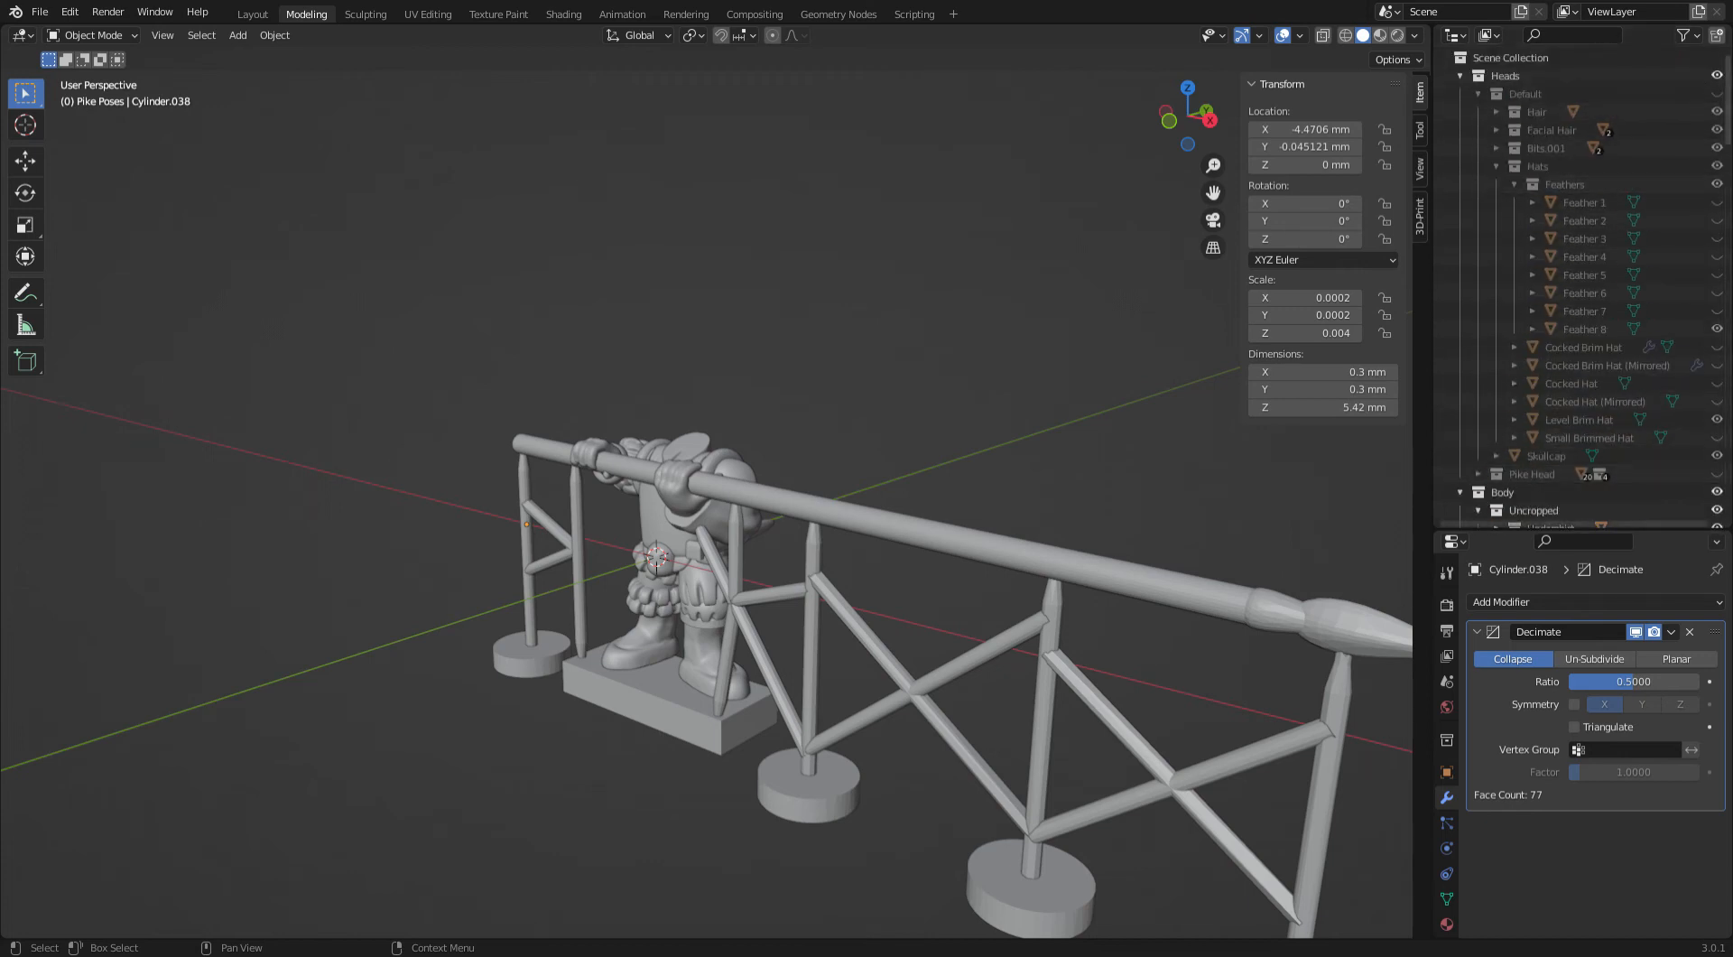
left_click(1717, 474)
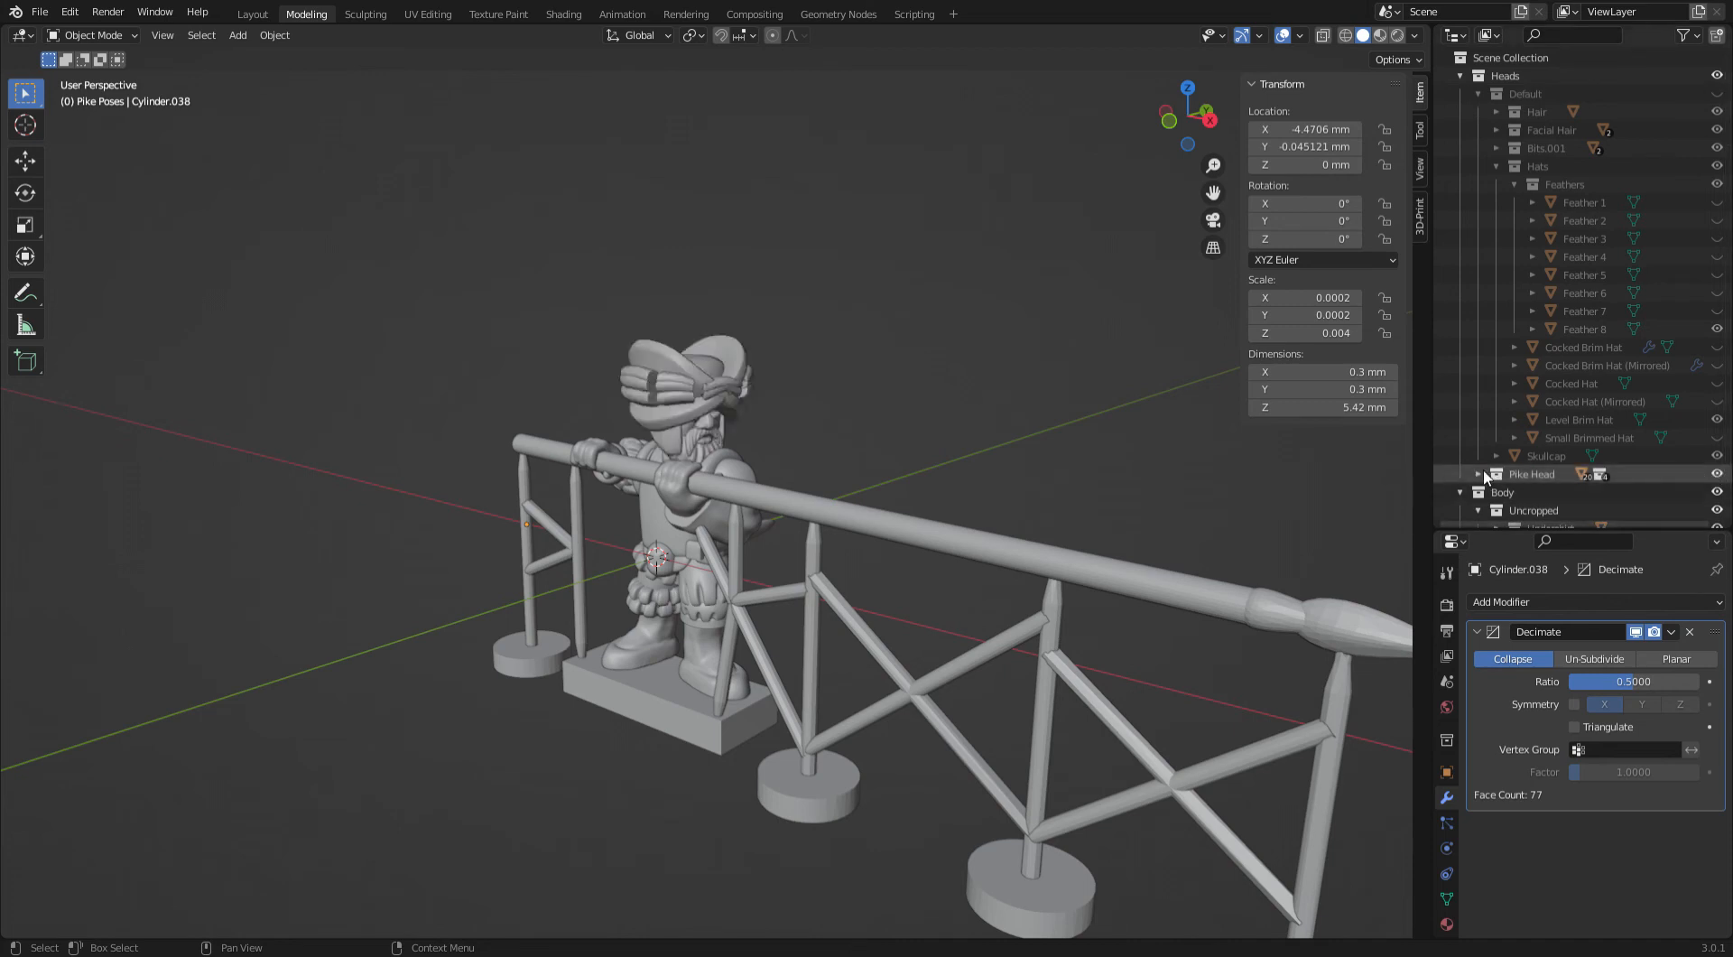
left_click(1479, 474)
scroll(1531, 413, "down", 7)
scroll(1029, 384, "down", 2)
Hide every hat in the Hats.001 collection except Cocked Hat.001
middle_click_drag(1029, 384, 1164, 361)
scroll(1001, 377, "up", 3)
scroll(1588, 357, "down", 5)
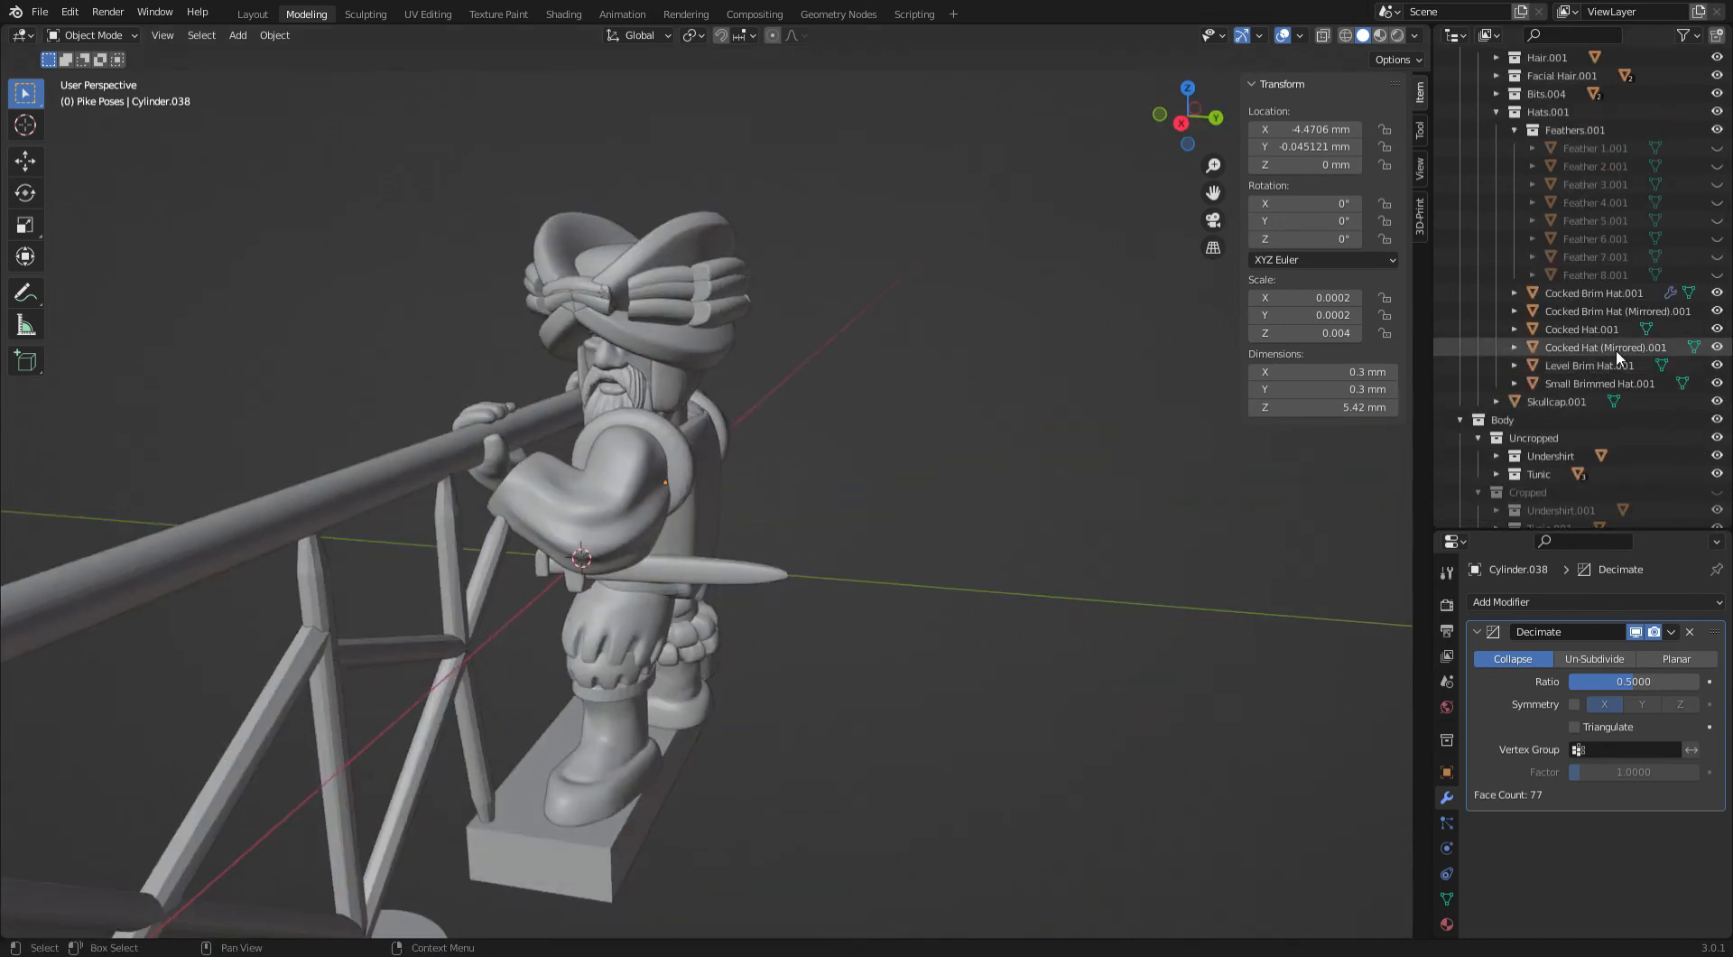
left_click(1717, 365)
left_click(1717, 347)
left_click(1717, 311)
left_click(1717, 293)
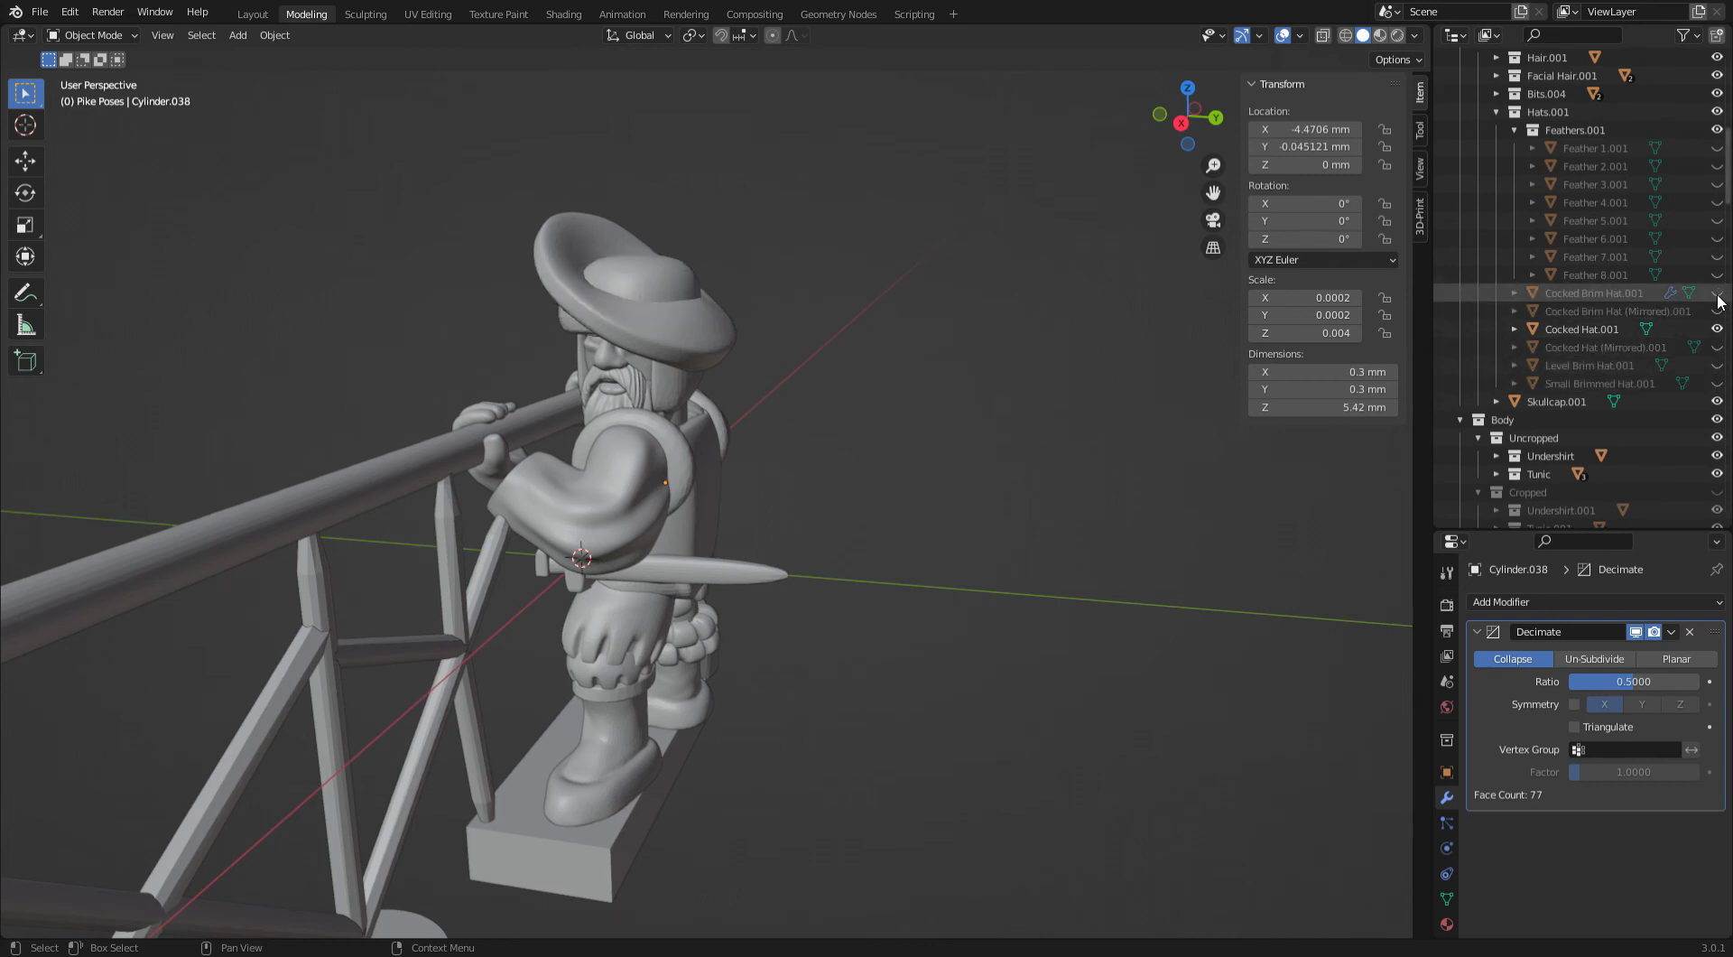
Swap Cocked Hat.001 for Level Brim Hat.001 on the pike head
middle_click_drag(947, 366, 1056, 367)
scroll(1056, 367, "up", 2)
left_click(1717, 331)
left_click(1717, 366)
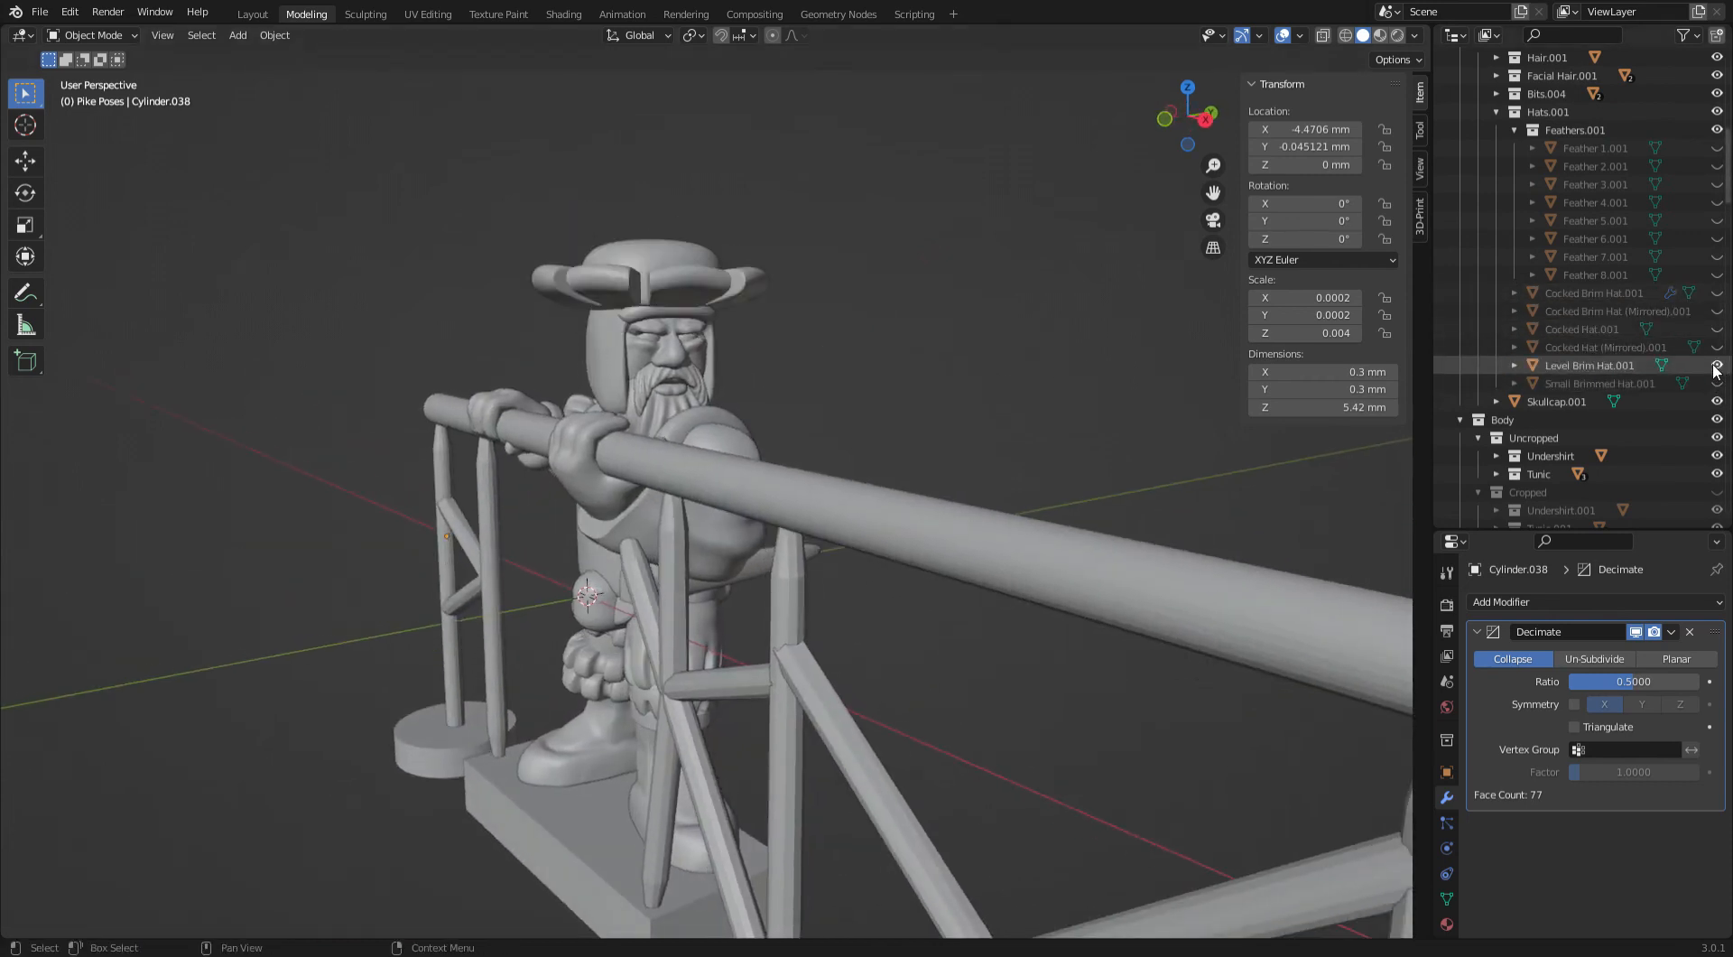
Preview Feather 5.001 and Feather 6.001 on the hat, hiding each again, and keep Feather 8.001 shown
scroll(1697, 343, "up", 3)
left_click(1718, 329)
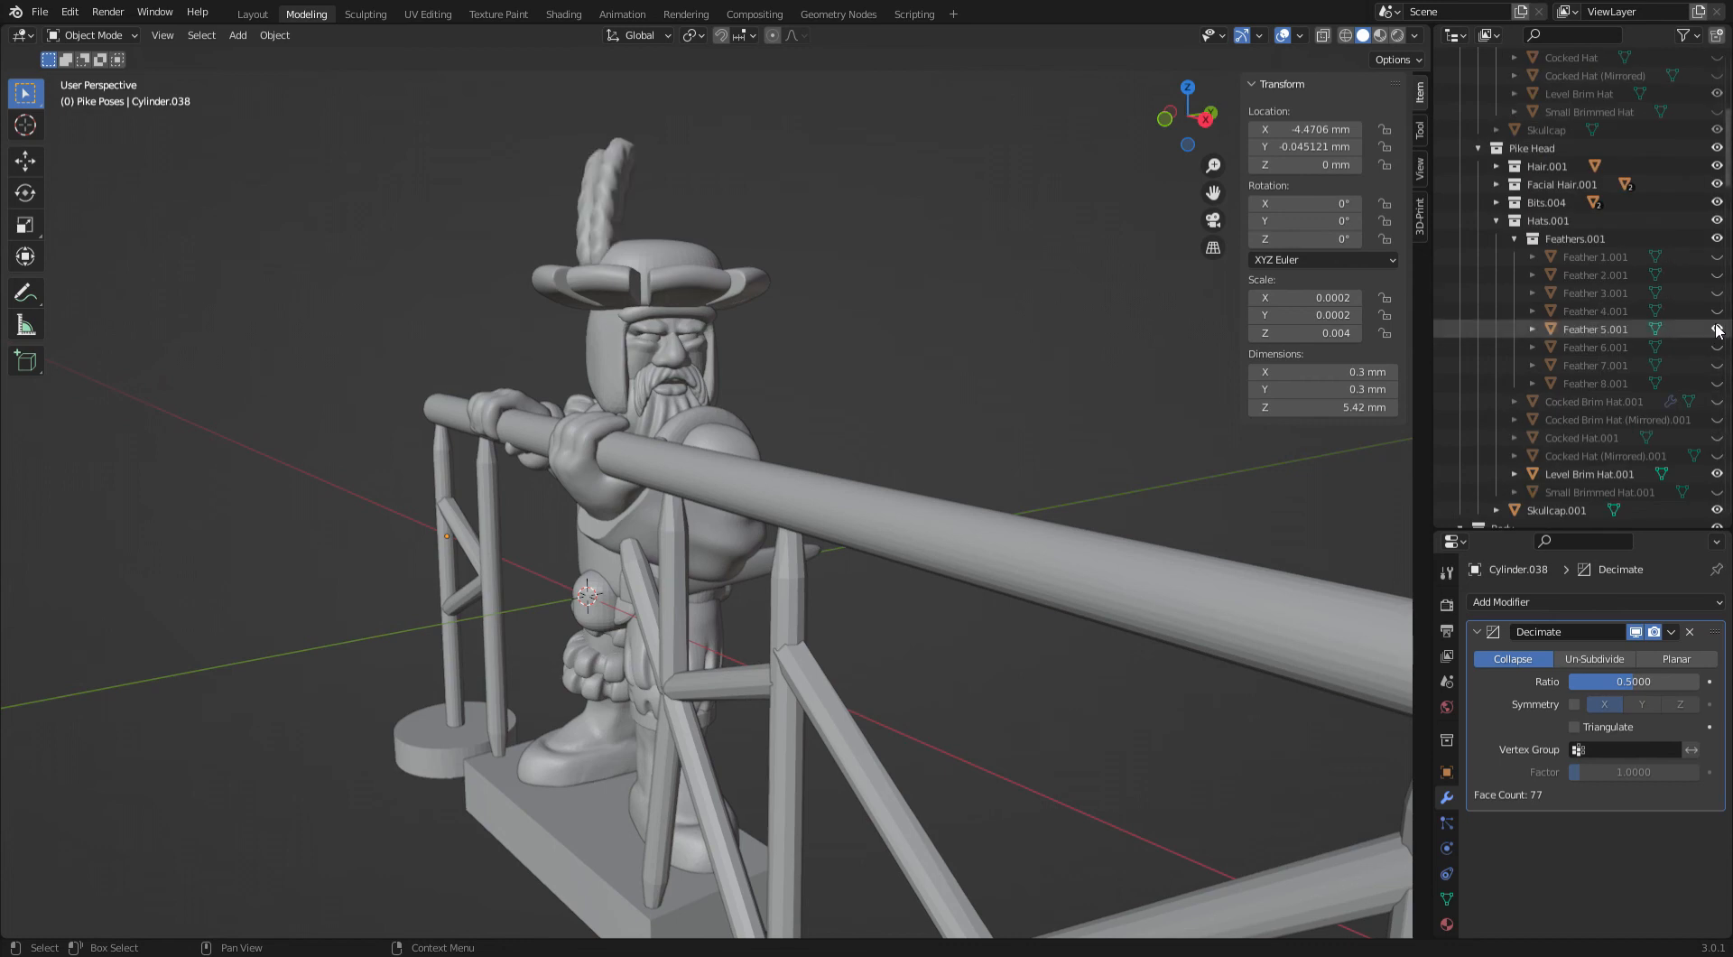
left_click(1717, 330)
left_click(1718, 347)
middle_click_drag(1038, 370, 868, 267)
left_click(1717, 348)
left_click(1718, 383)
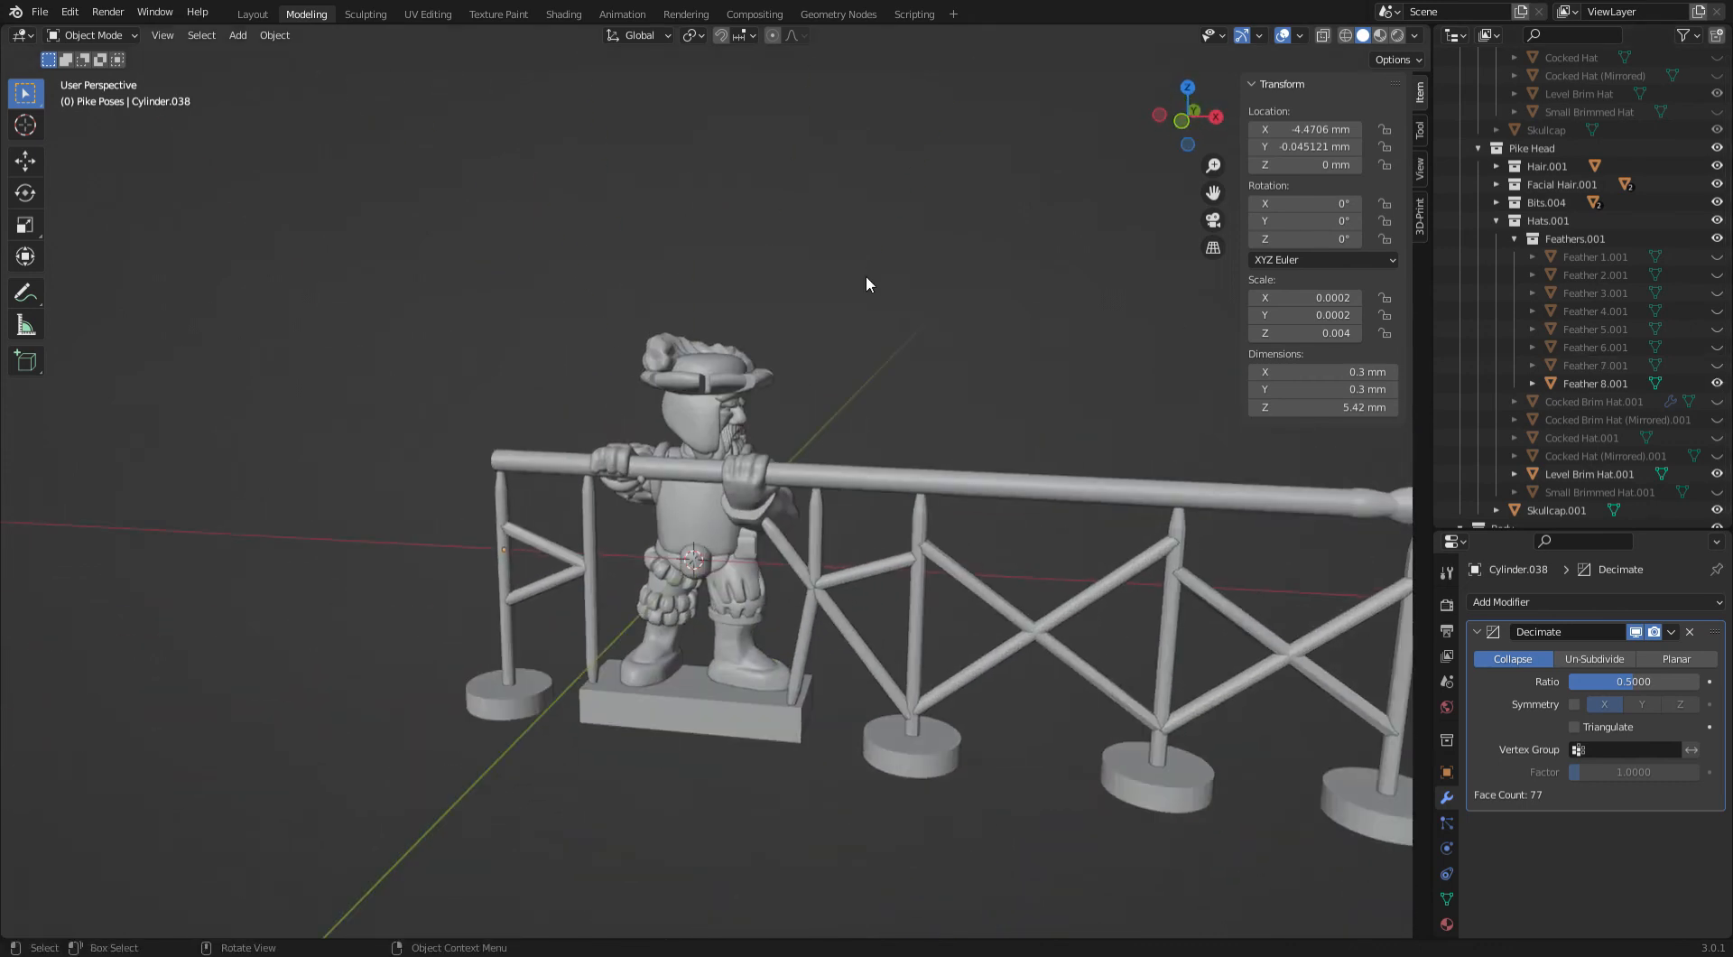
scroll(782, 569, "down", 3)
scroll(700, 582, "up", 3)
scroll(1498, 357, "up", 1)
scroll(1547, 354, "up", 1)
Hide the Tunic to inspect the undershirt from the front and back, and show the Tunic again
scroll(1549, 359, "down", 5)
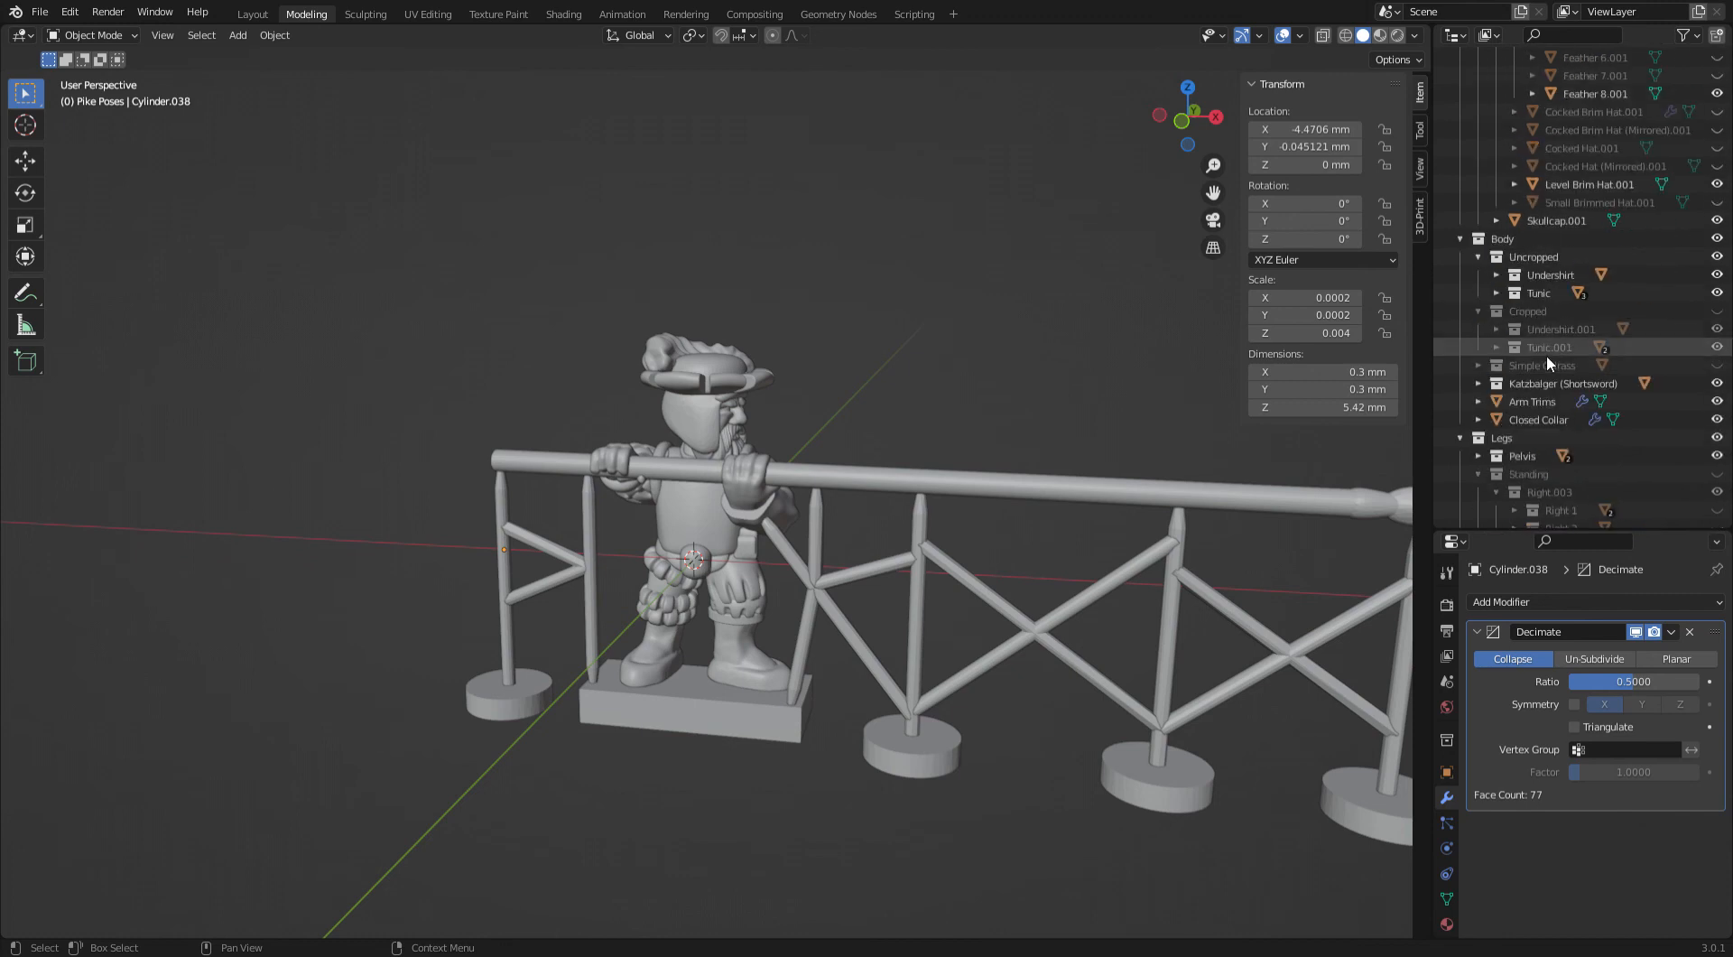
mouse_move(972, 327)
middle_mouse_down()
mouse_move(1081, 321)
mouse_move(914, 316)
mouse_move(977, 330)
mouse_move(984, 309)
middle_mouse_up()
scroll(977, 330, "up", 2)
middle_click_drag(883, 472, 937, 435)
scroll(937, 441, "up", 2)
left_click(839, 442)
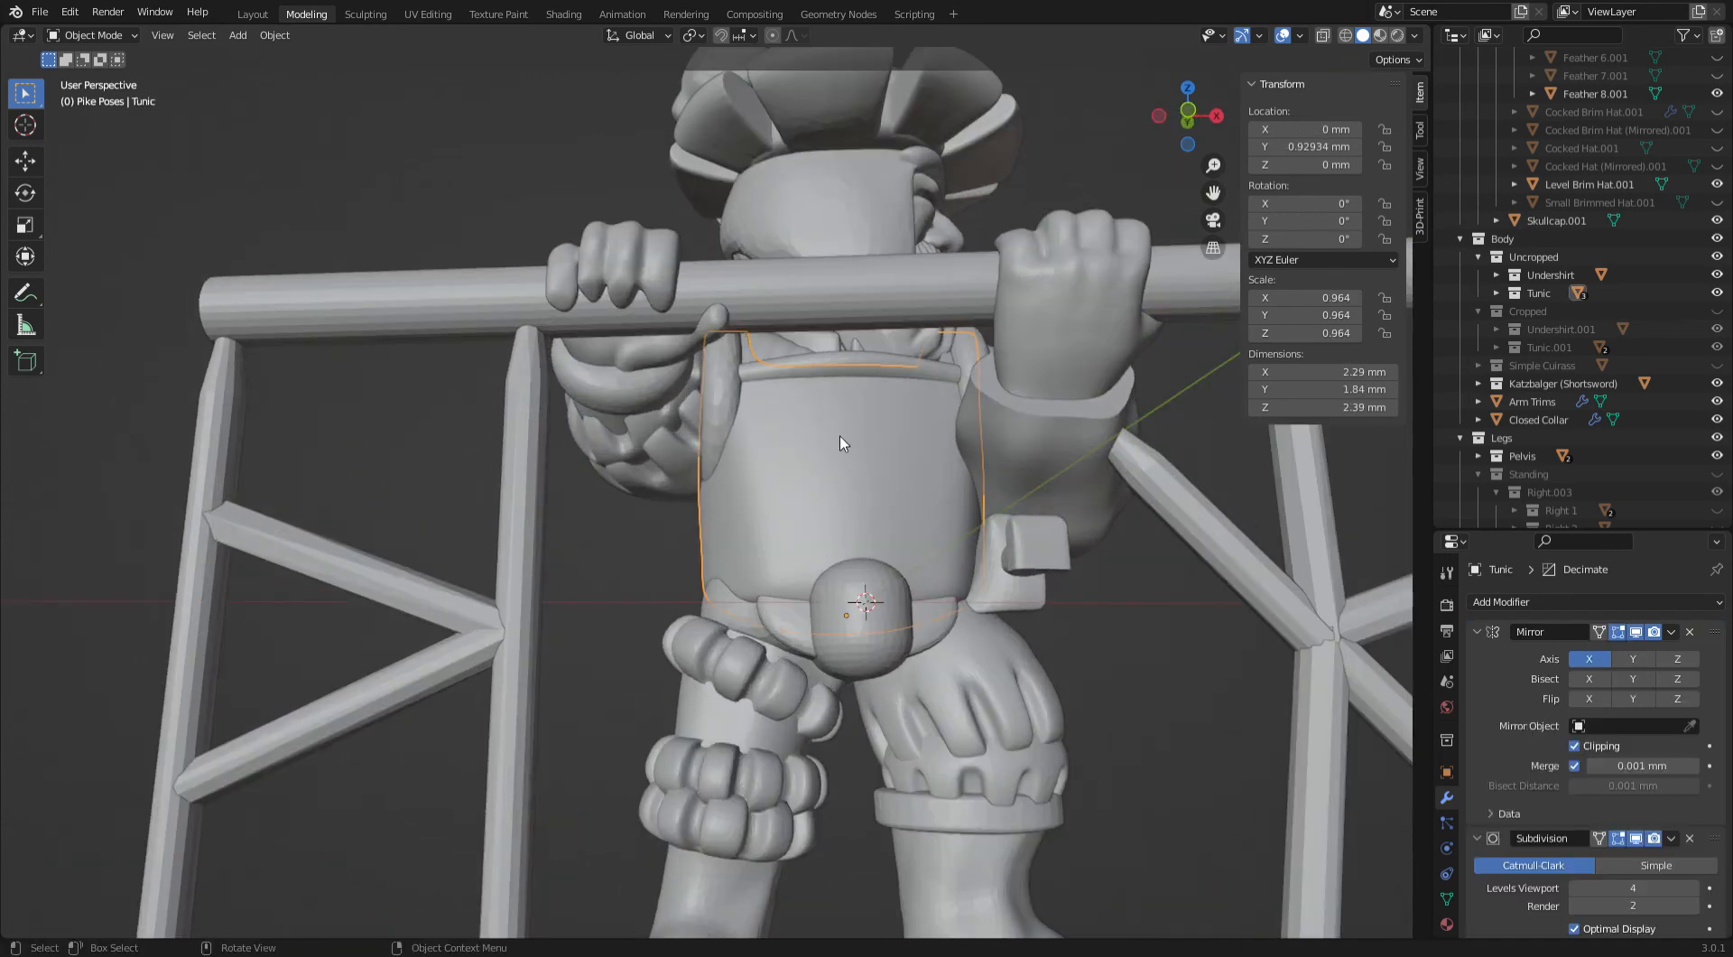
left_click(1717, 293)
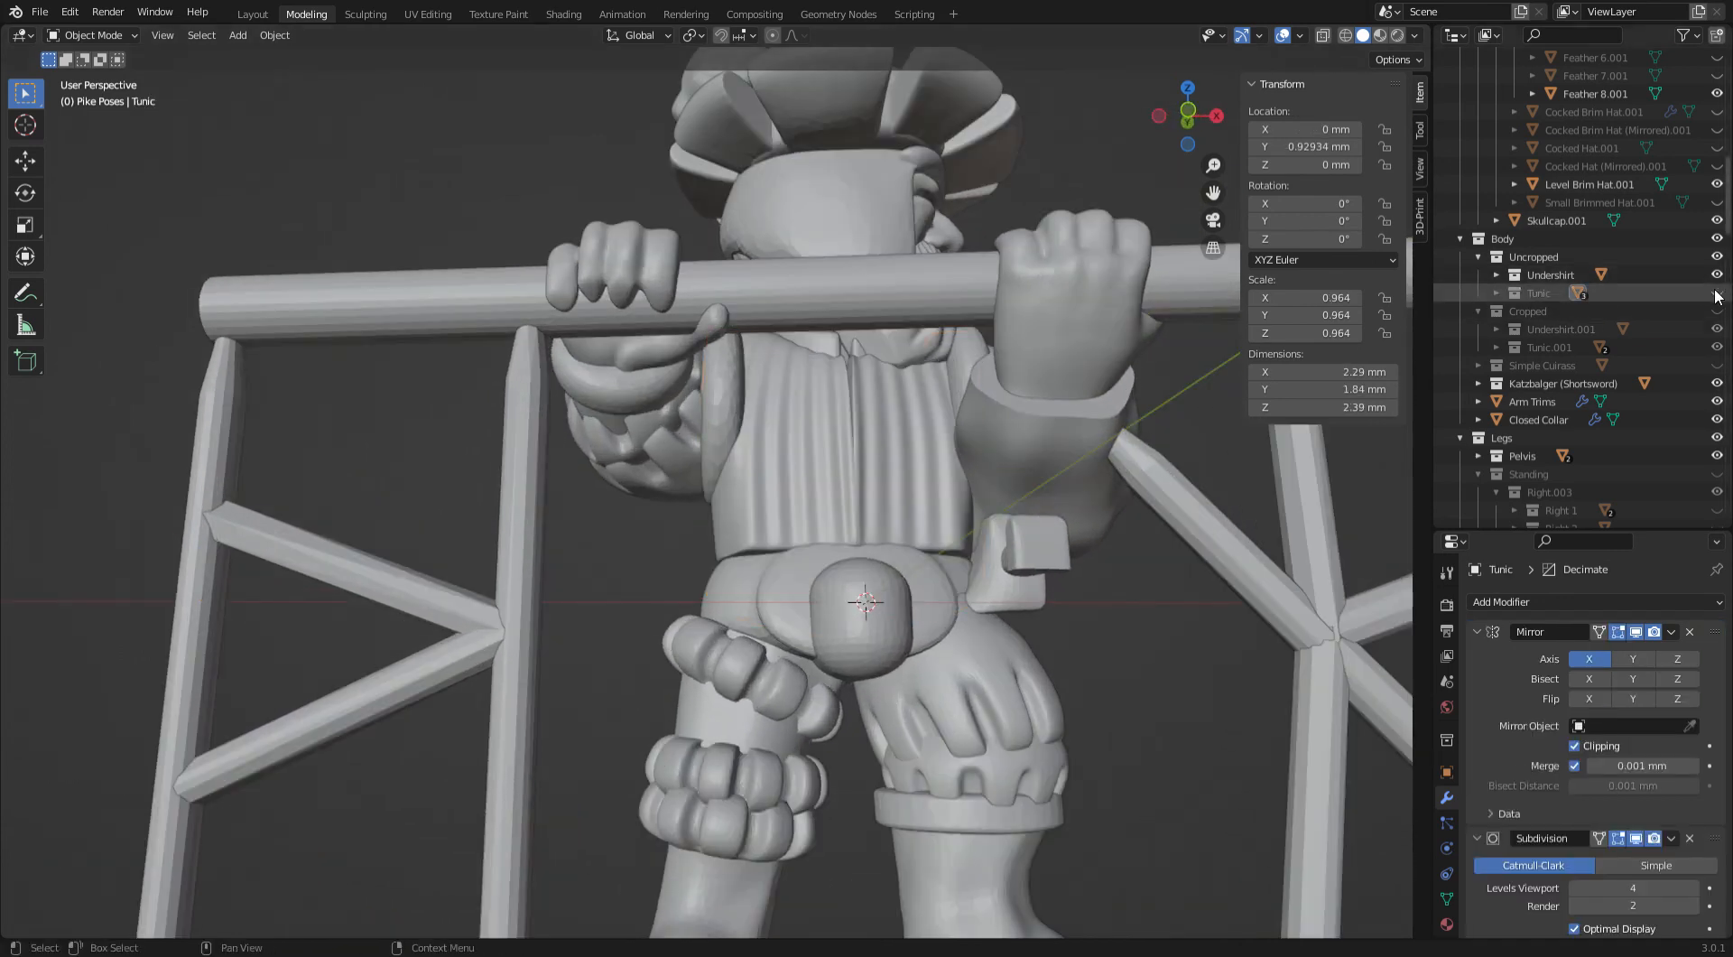
middle_click_drag(962, 456, 523, 481)
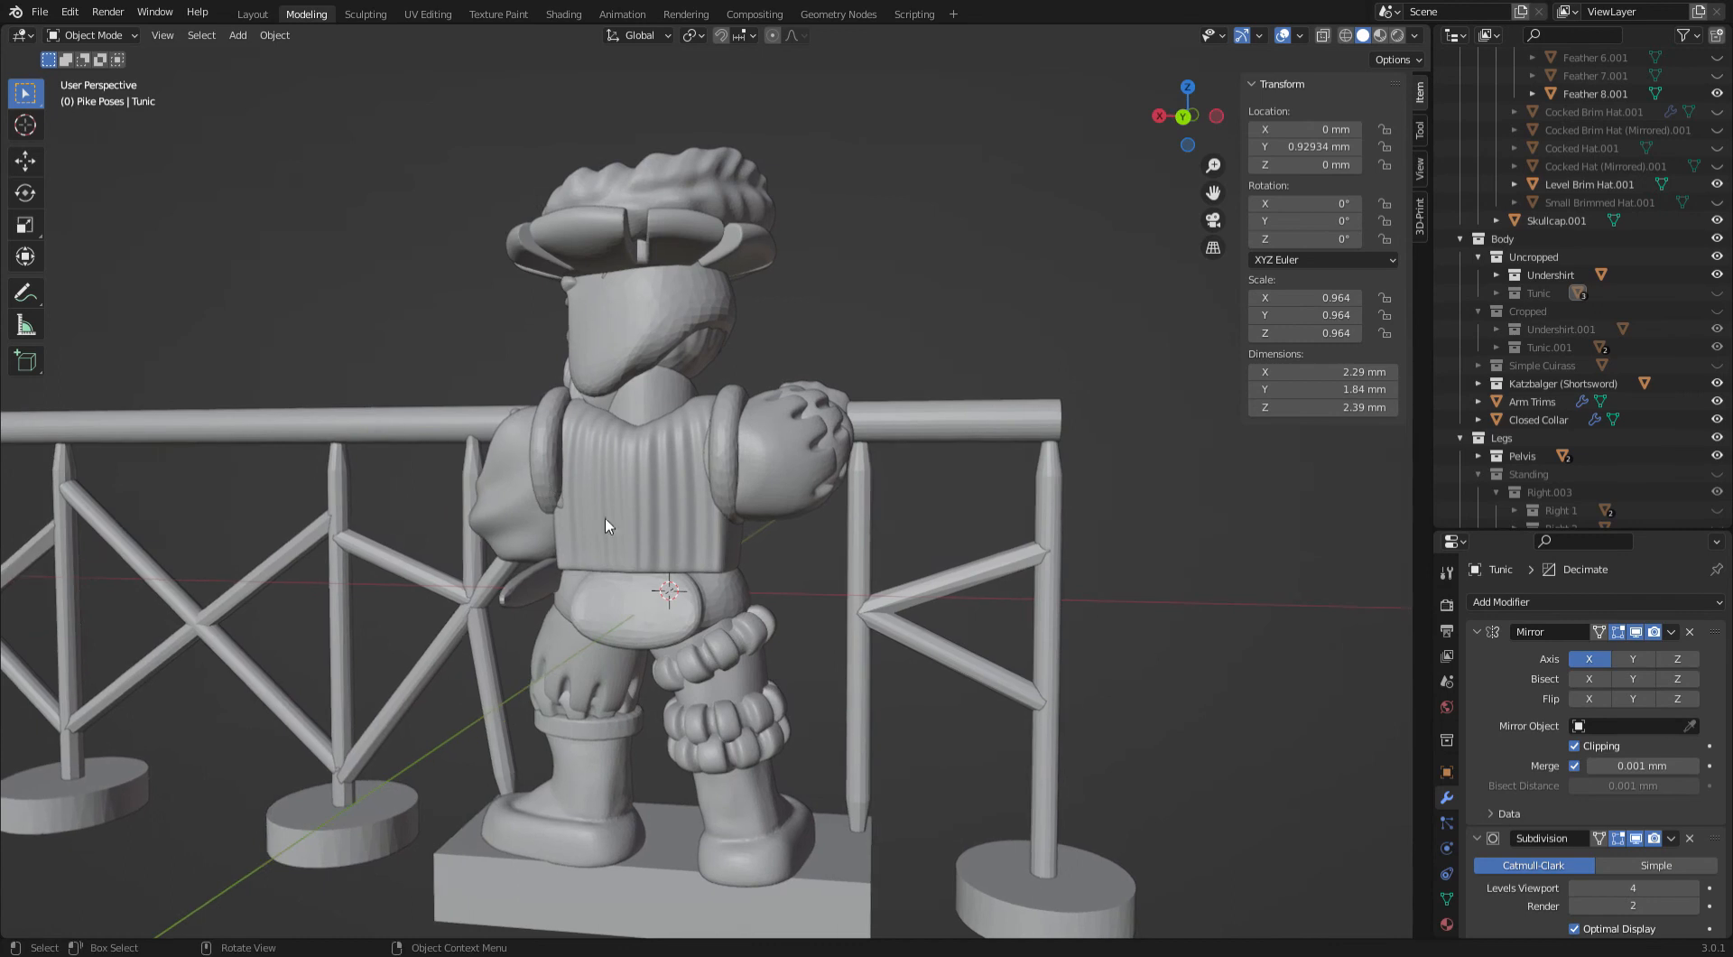
middle_click_drag(693, 521, 1139, 440)
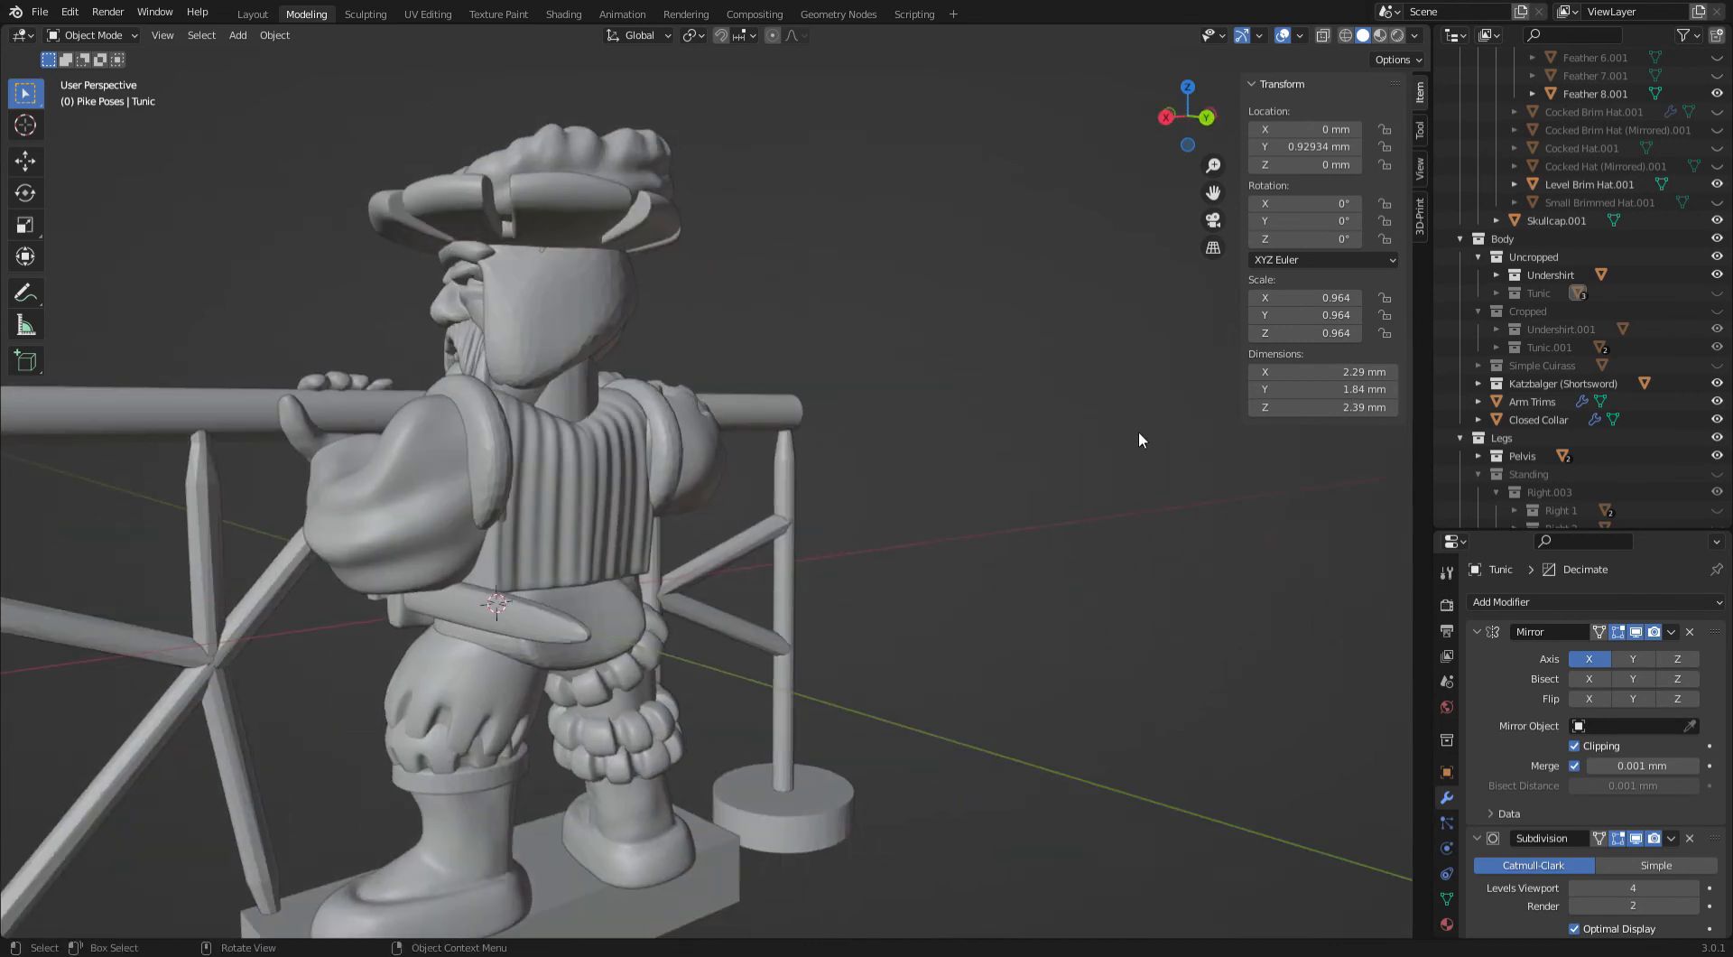
left_click(1717, 292)
scroll(718, 517, "up", 4)
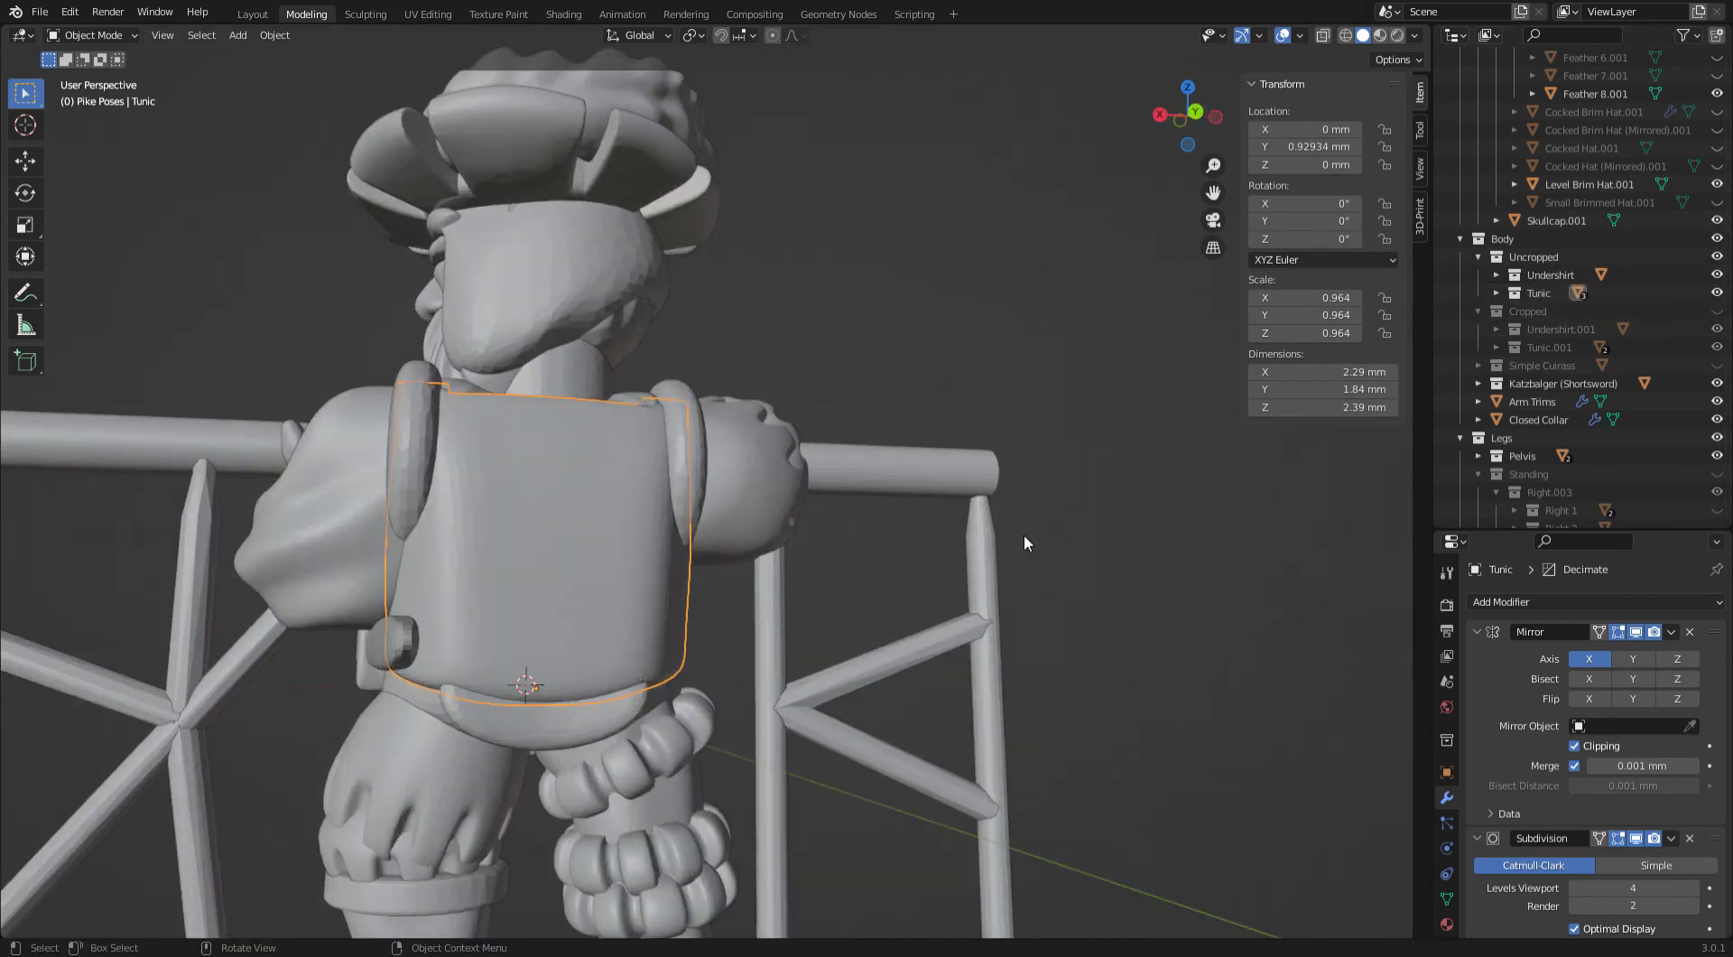
middle_click_drag(1159, 493, 1086, 516)
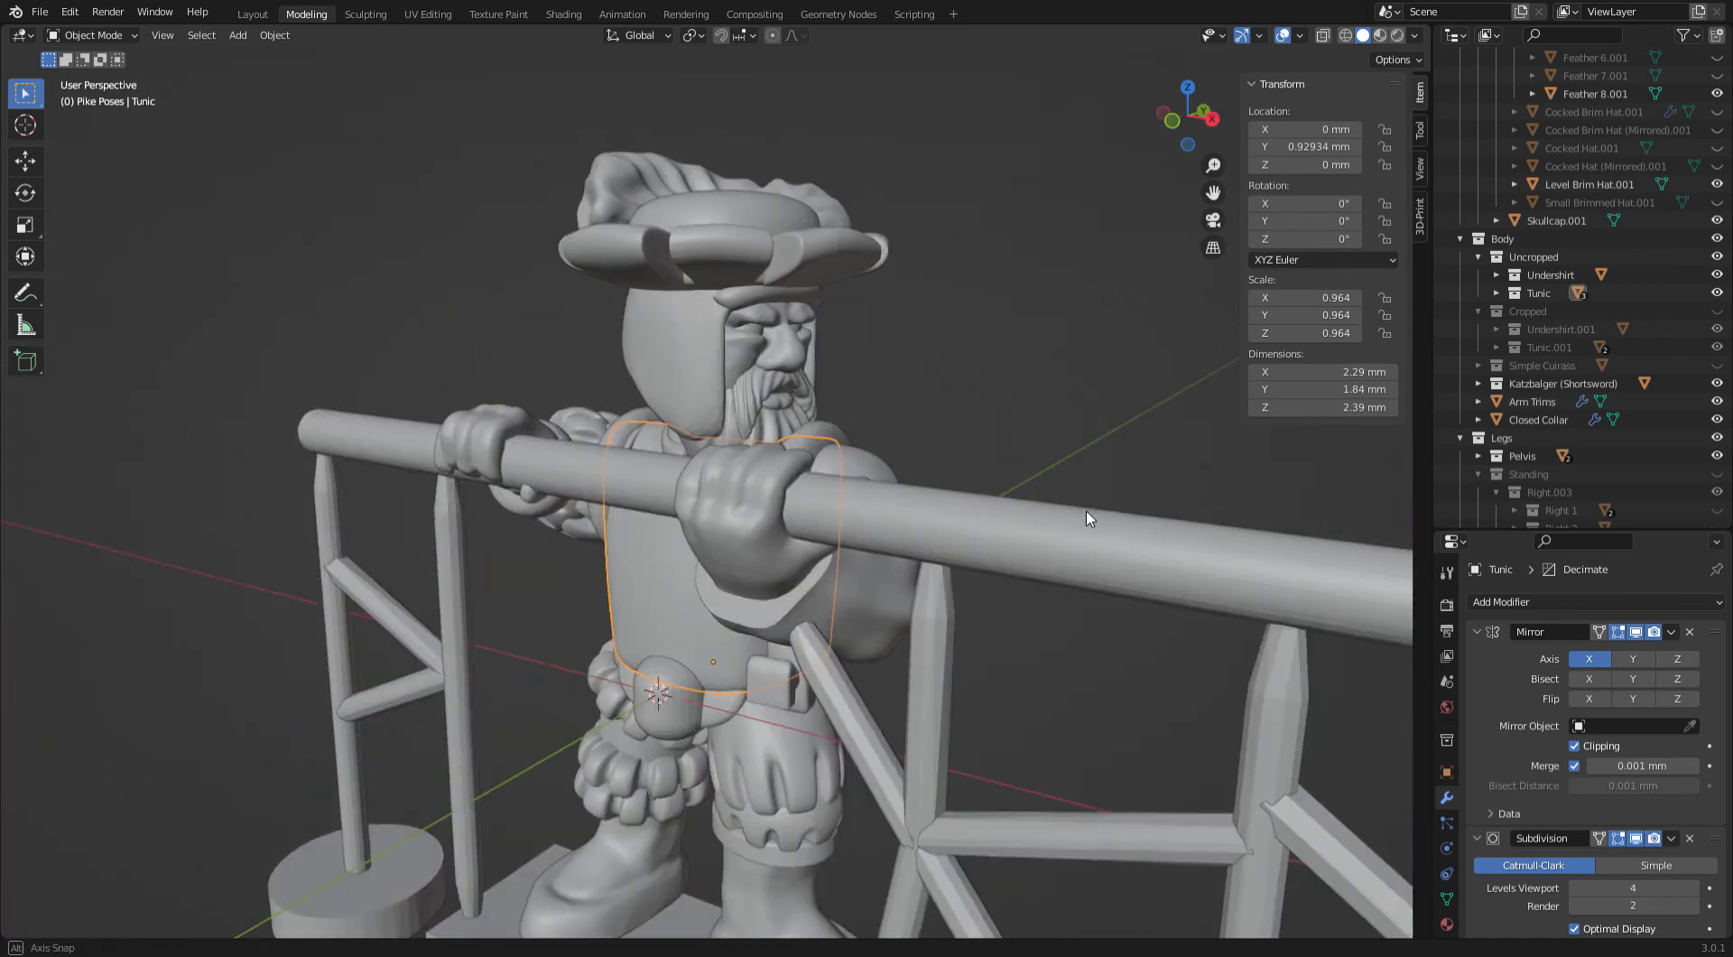
Preview the Simple Cuirass in place of the Tunic and Undershirt, and restore the Tunic and Undershirt with the cuirass hidden
left_click(1717, 292)
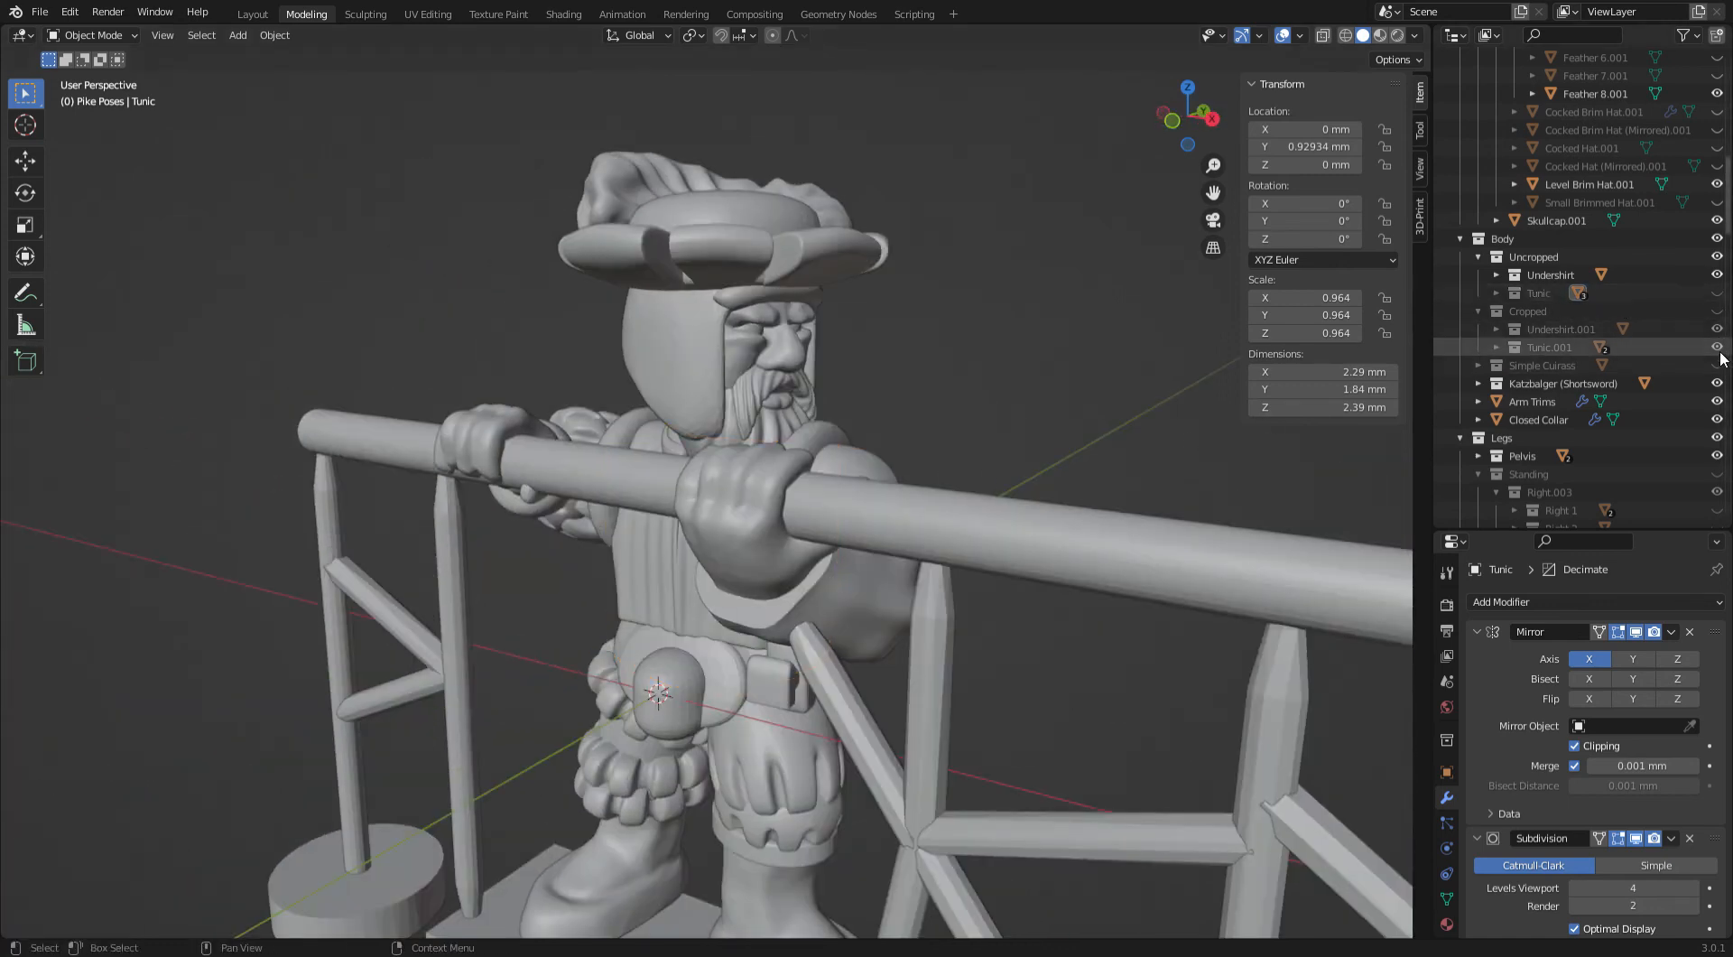
left_click(1719, 365)
middle_click_drag(893, 550, 862, 558)
middle_click_drag(977, 514, 894, 607)
left_click(893, 606)
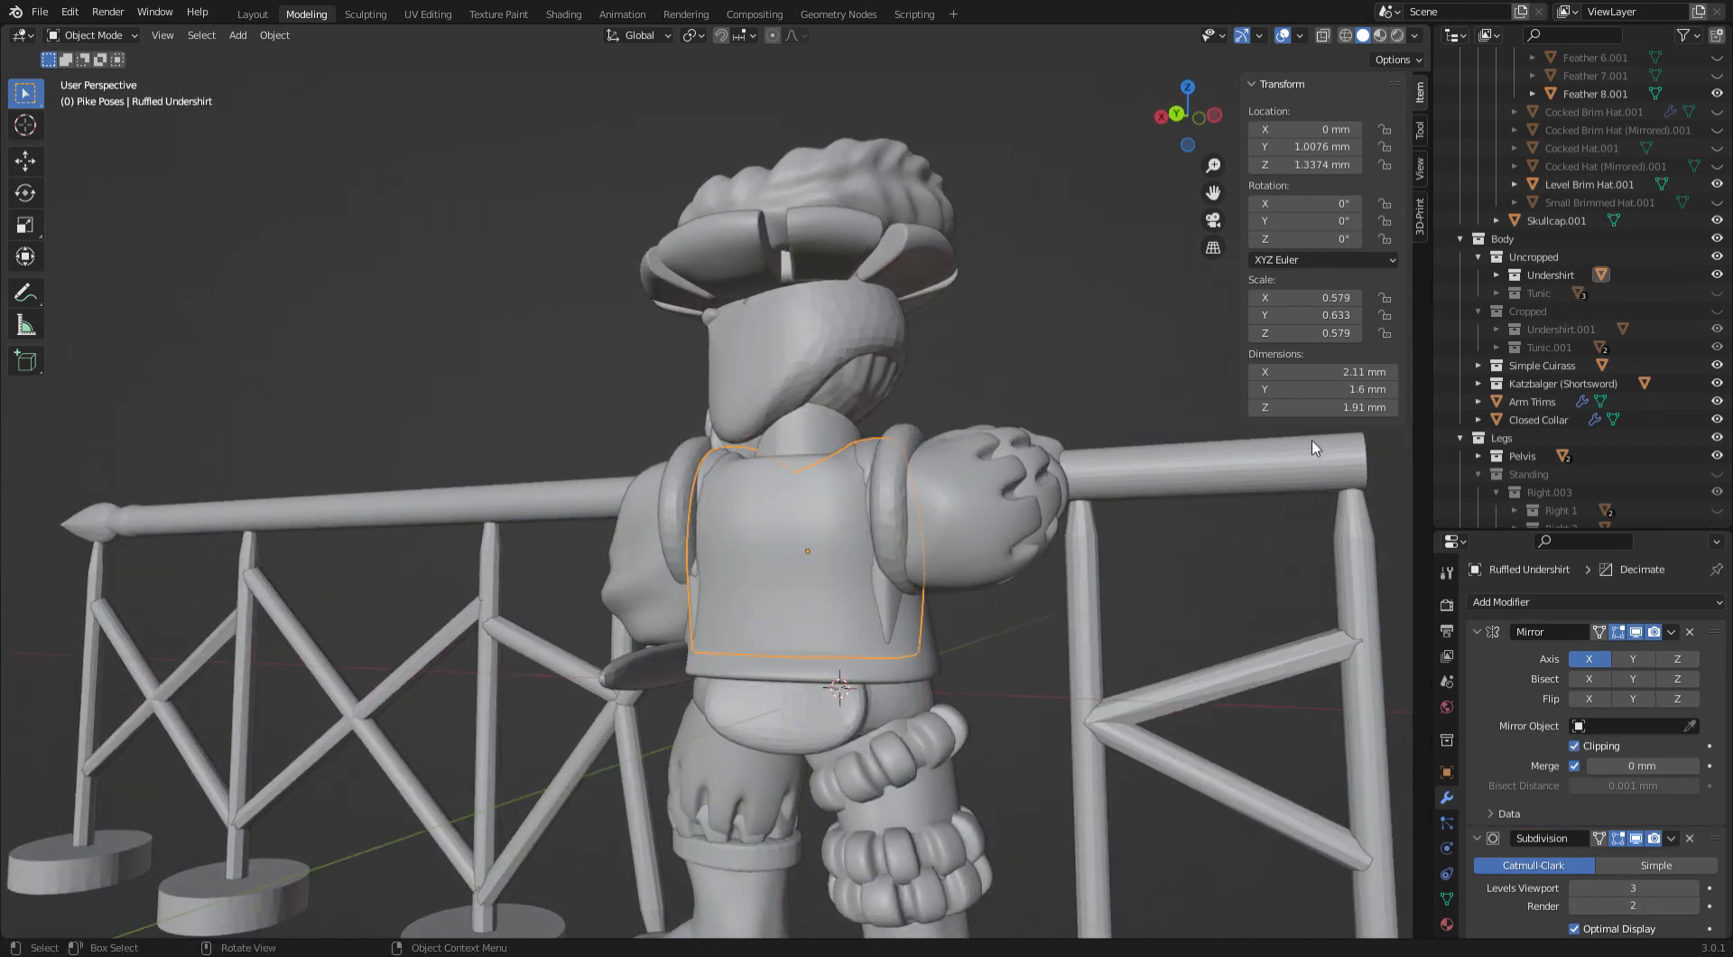
left_click(1716, 275)
middle_click_drag(1101, 410, 625, 483)
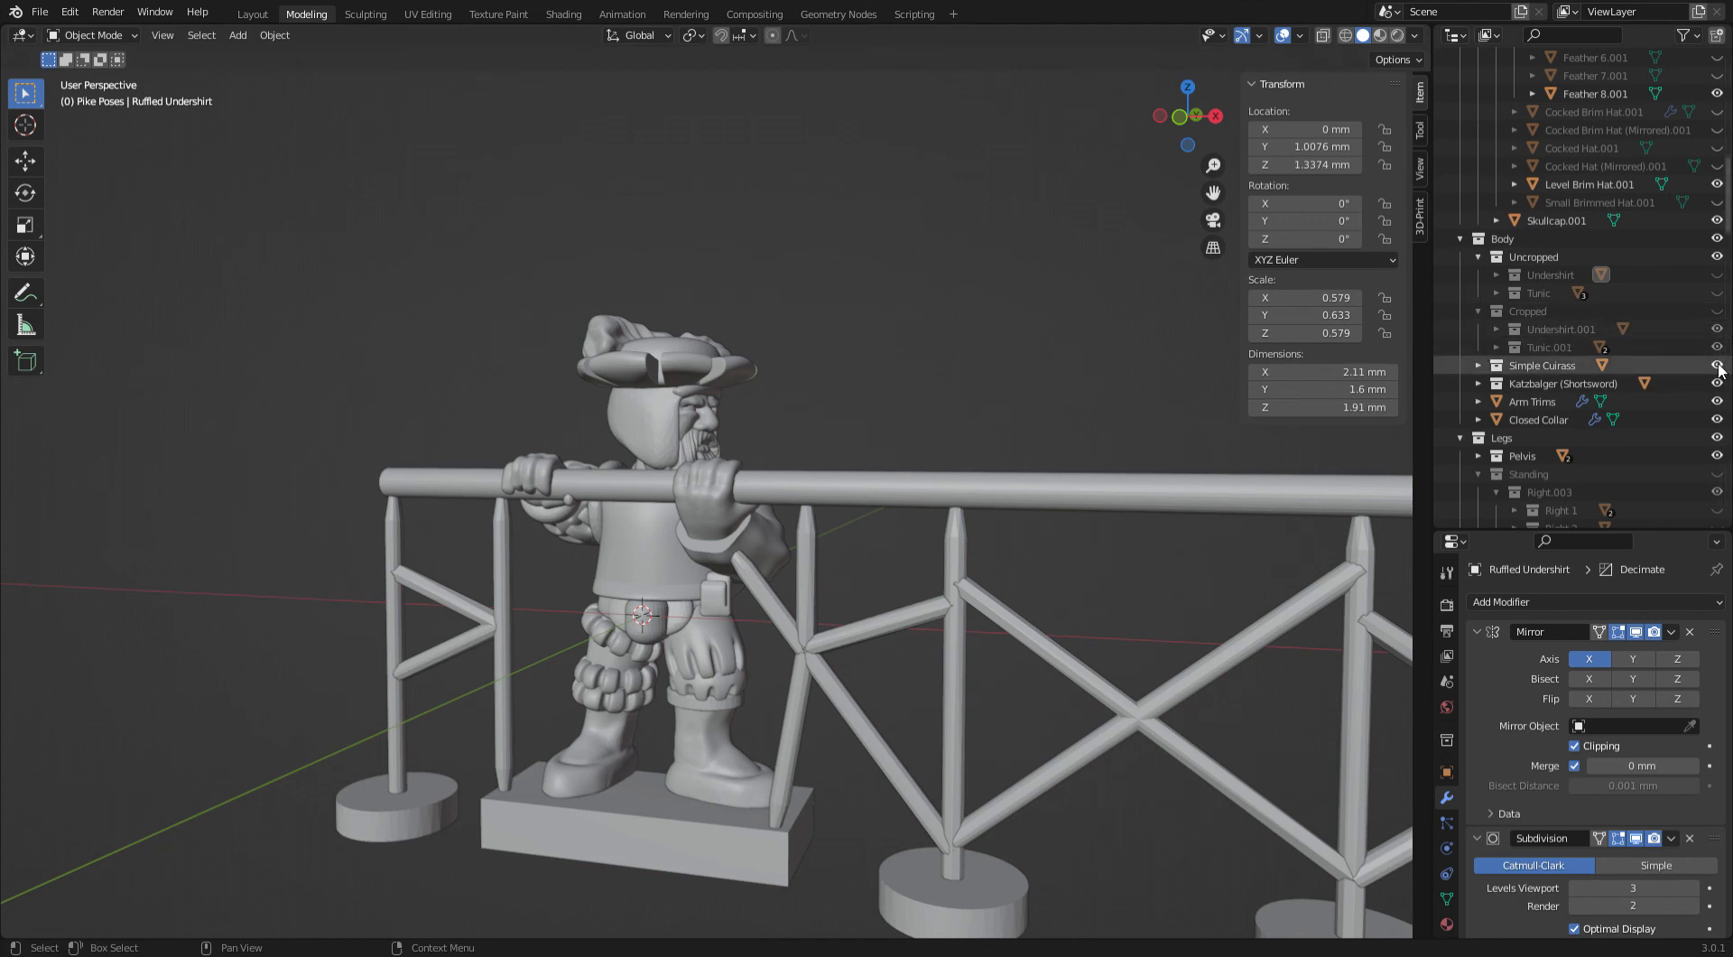
left_click(1716, 276)
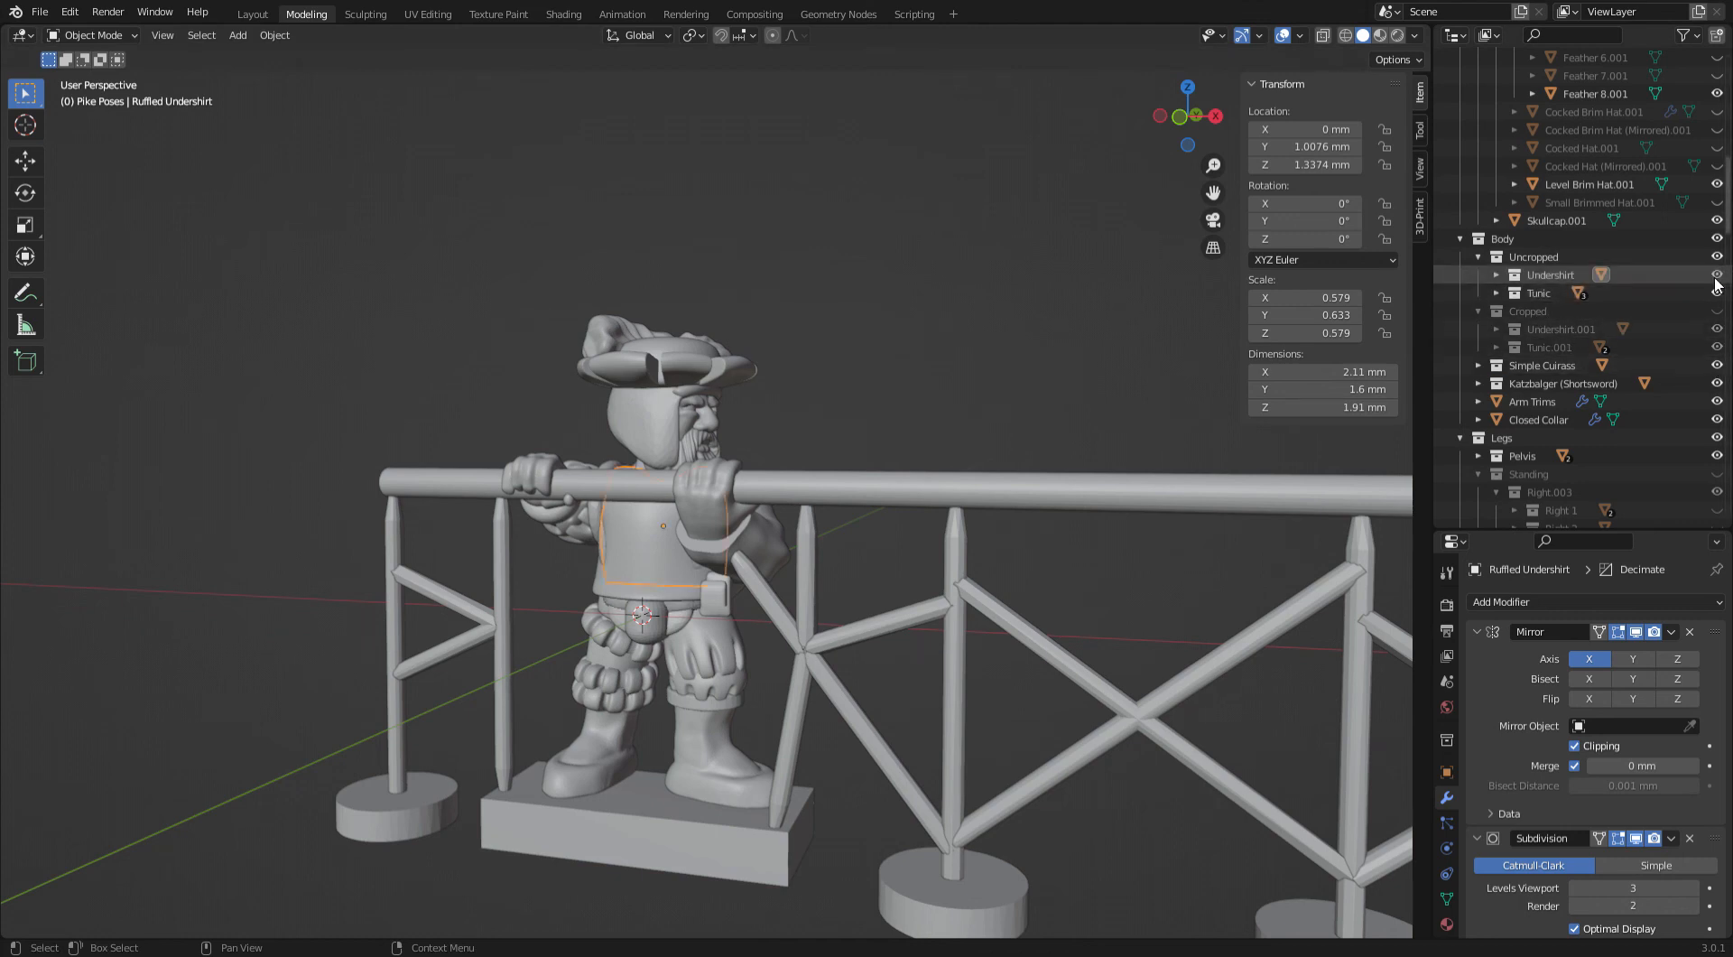
left_click(1716, 366)
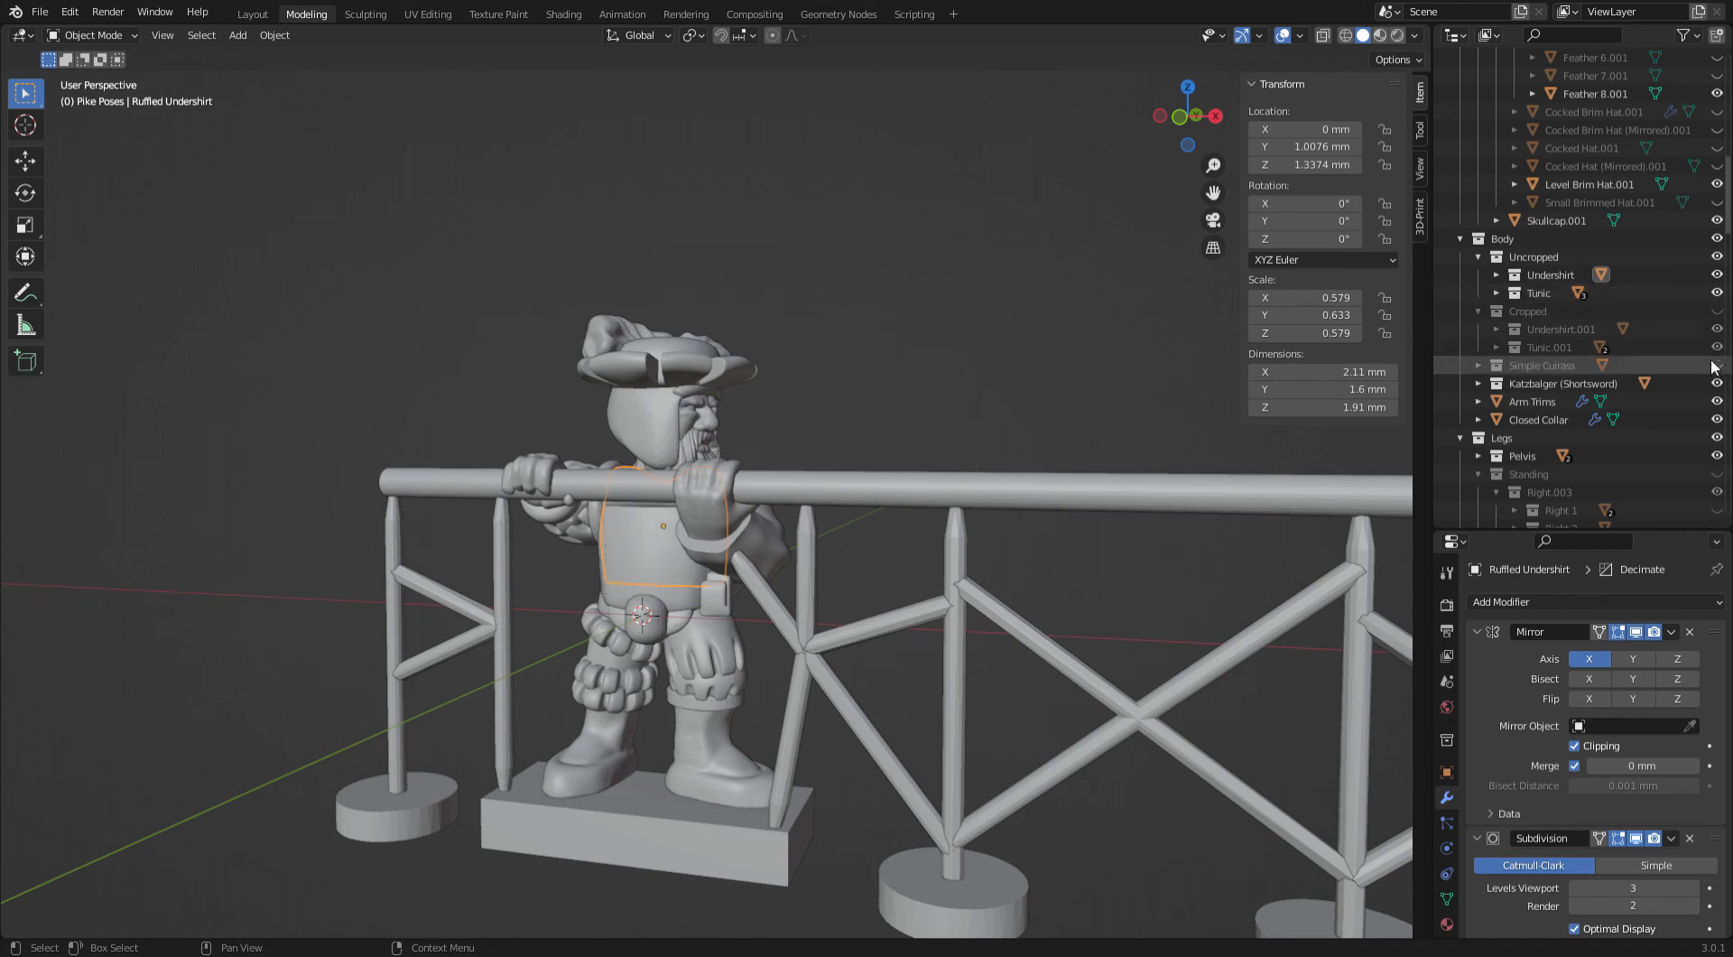
Select all visible parts of the braced pikeman and start the STL export
middle_click_drag(842, 430, 901, 505)
left_click(766, 713)
middle_click_drag(765, 713, 529, 621)
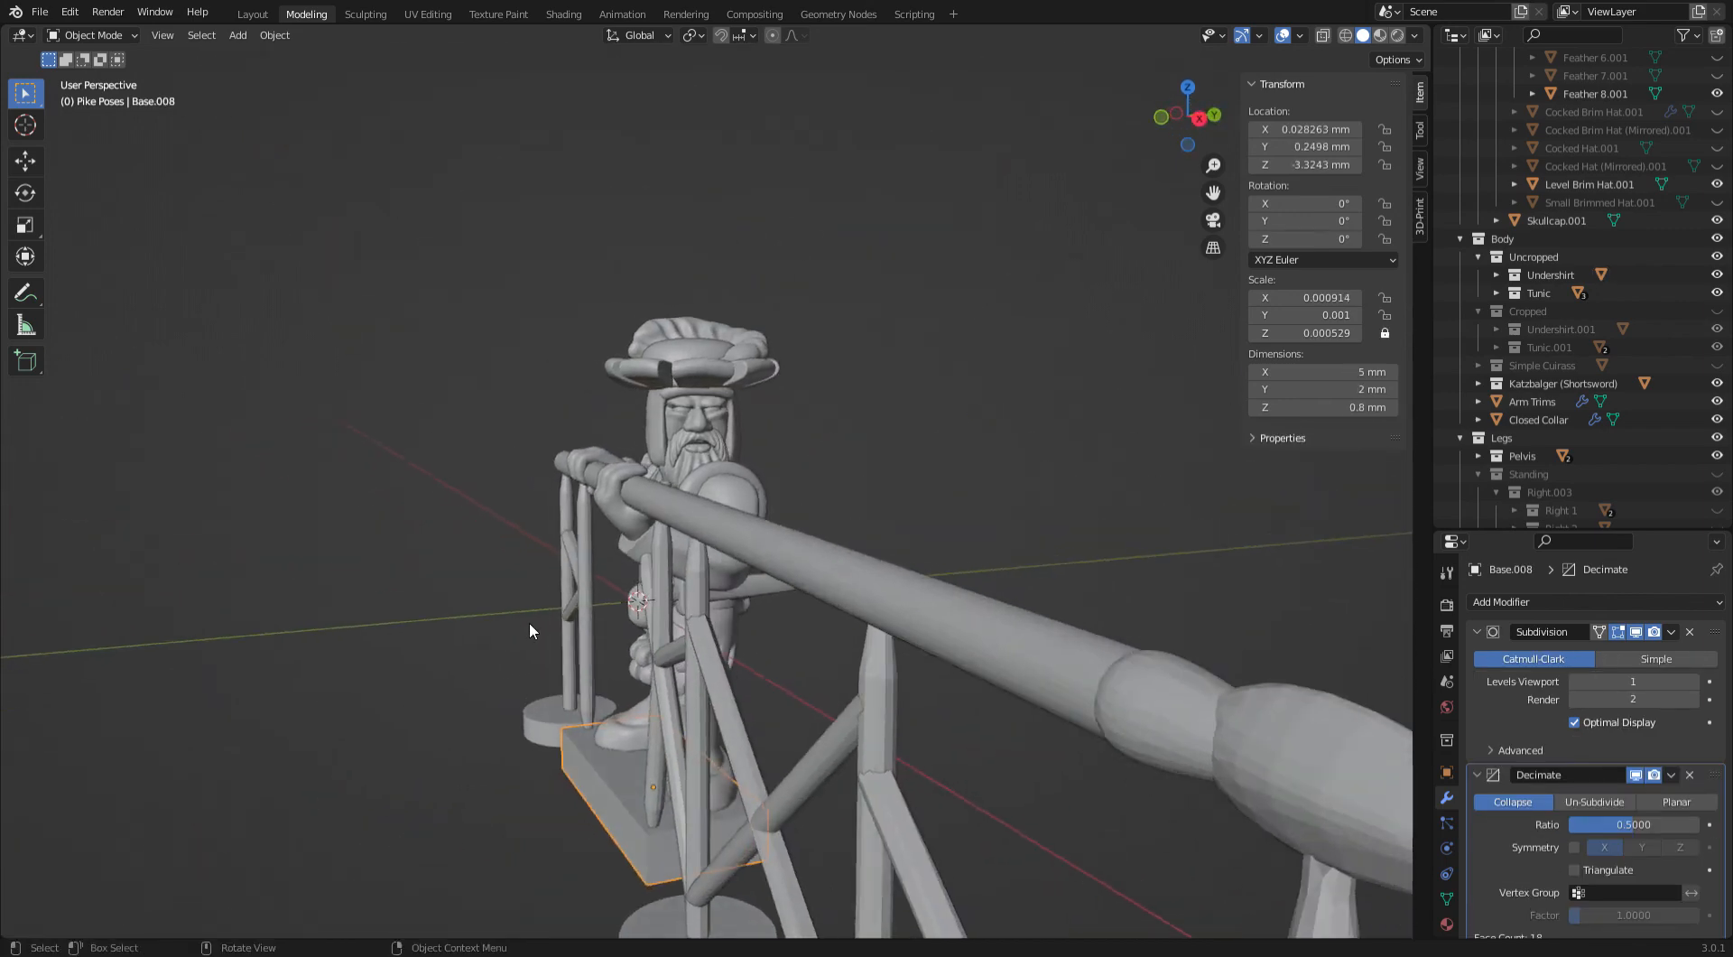
scroll(529, 621, "down", 8)
key("a")
left_click(40, 12)
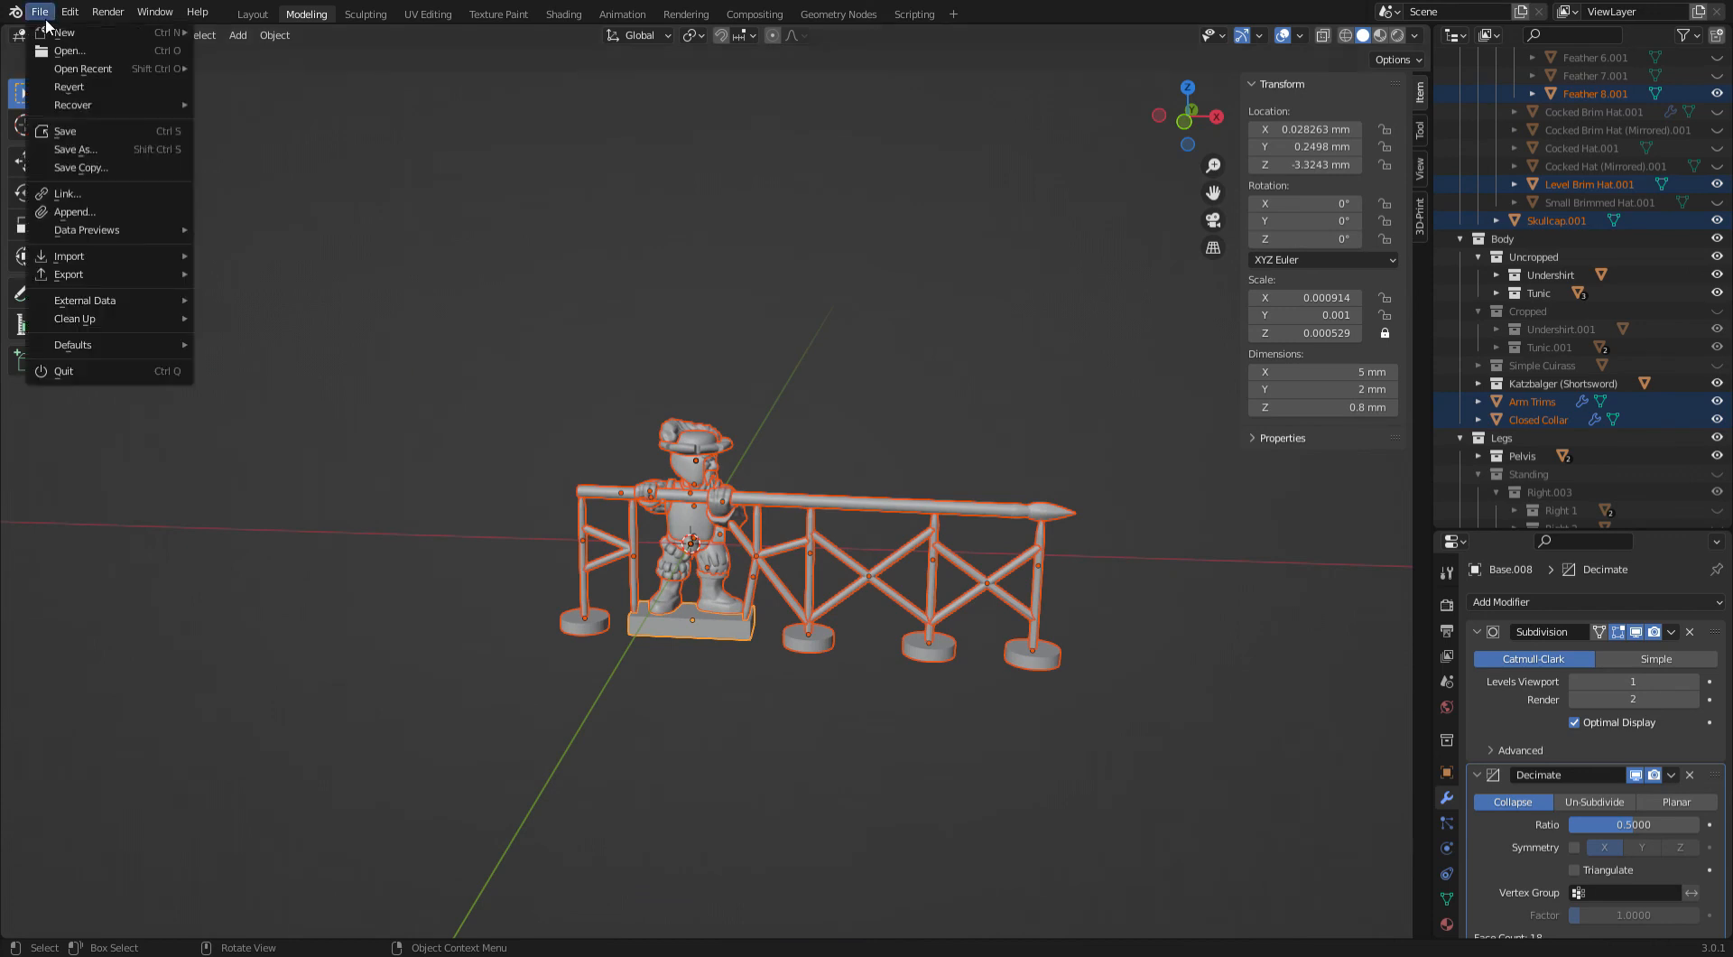
mouse_move(128, 273)
left_click(276, 398)
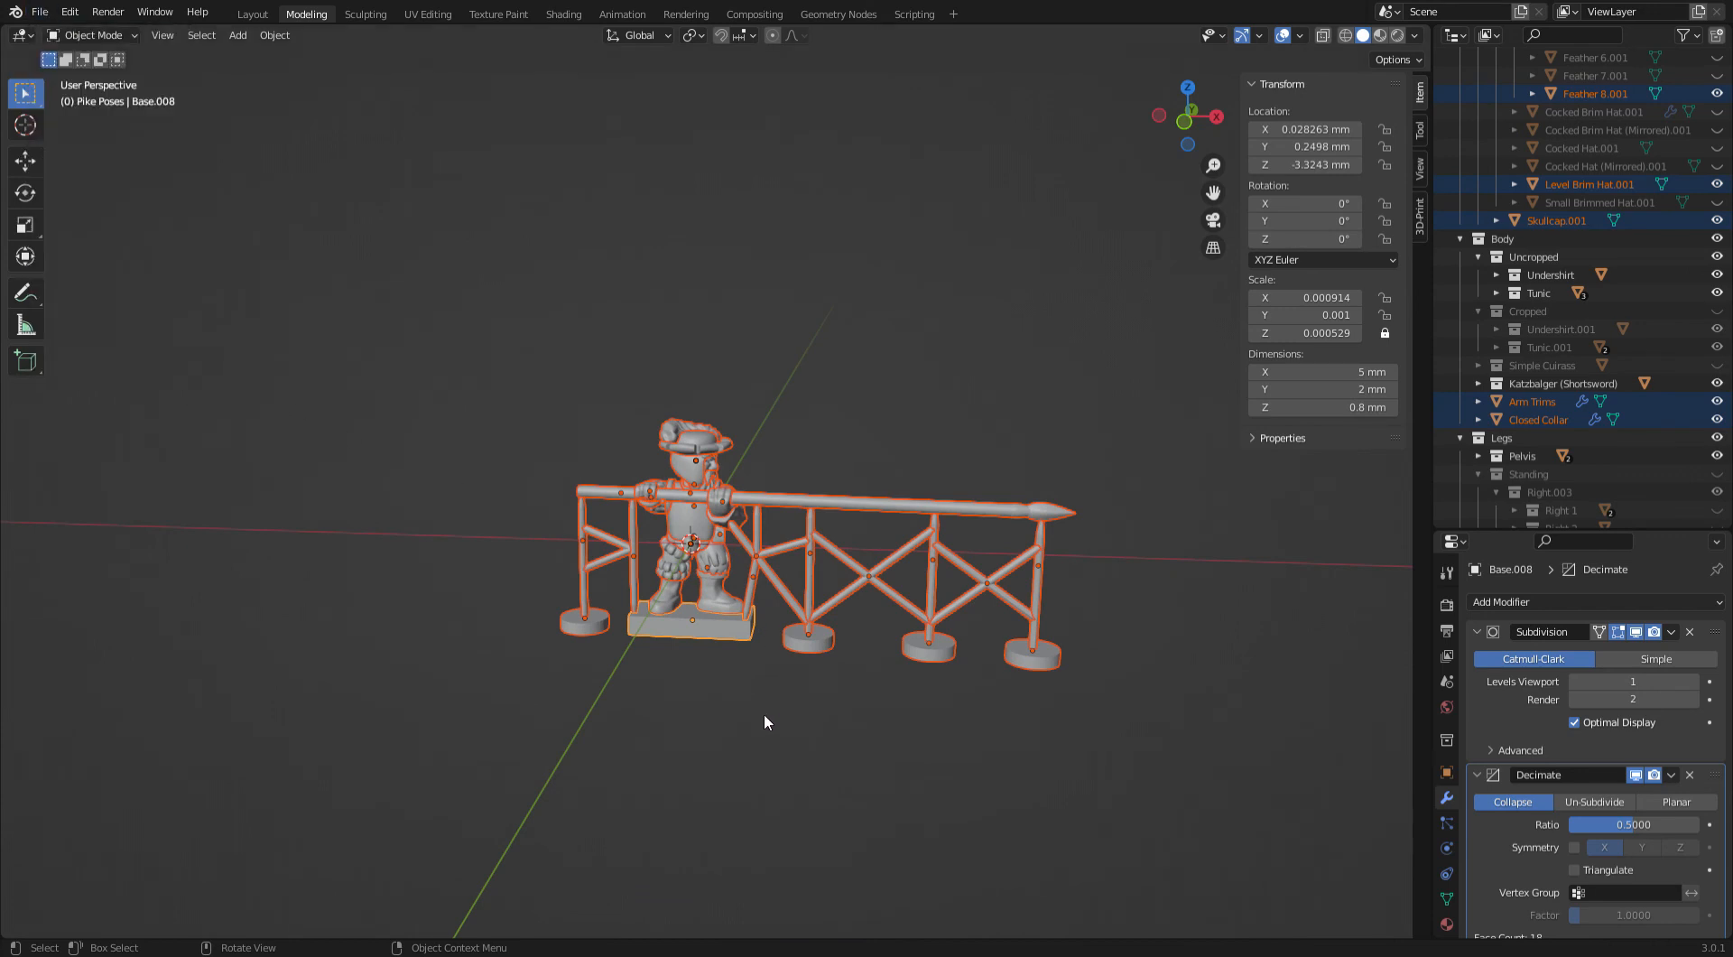